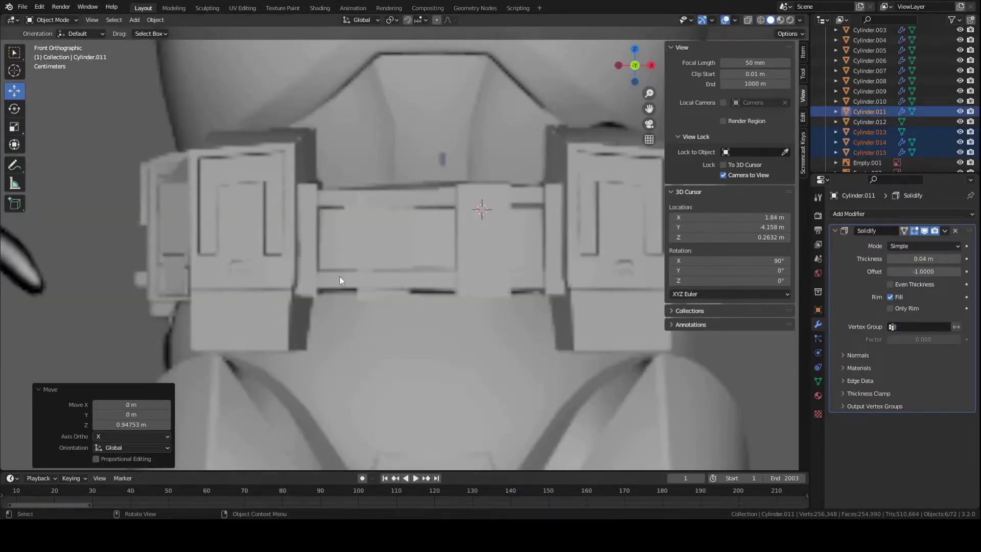
Examine the belt on the clone trooper reference images from the front, side and back views
scroll(339, 276, "up", 1)
scroll(414, 194, "down", 3)
key("KP_3")
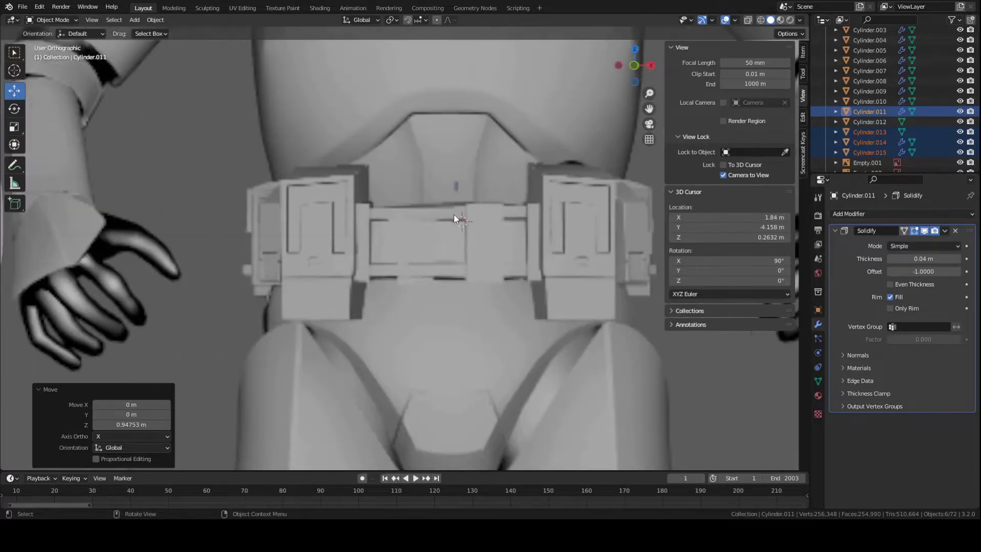
scroll(584, 206, "up", 2)
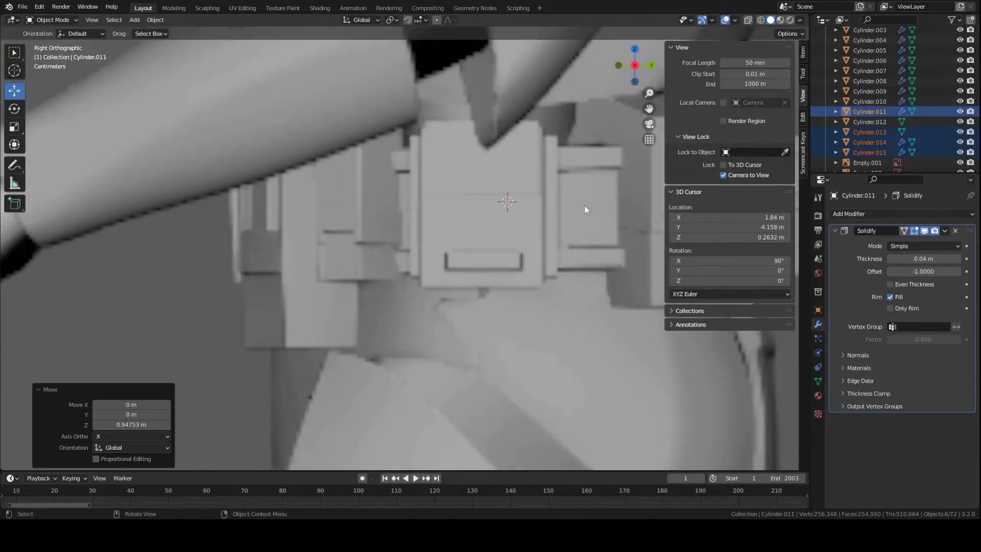
scroll(364, 237, "down", 4)
key("KP_1")
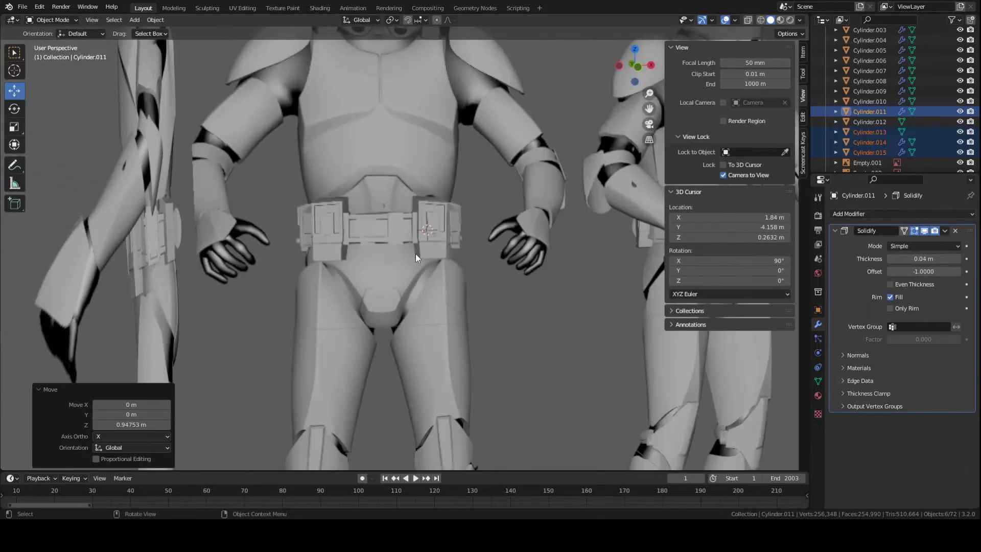
scroll(416, 254, "up", 2)
scroll(415, 284, "up", 4)
scroll(412, 287, "down", 2)
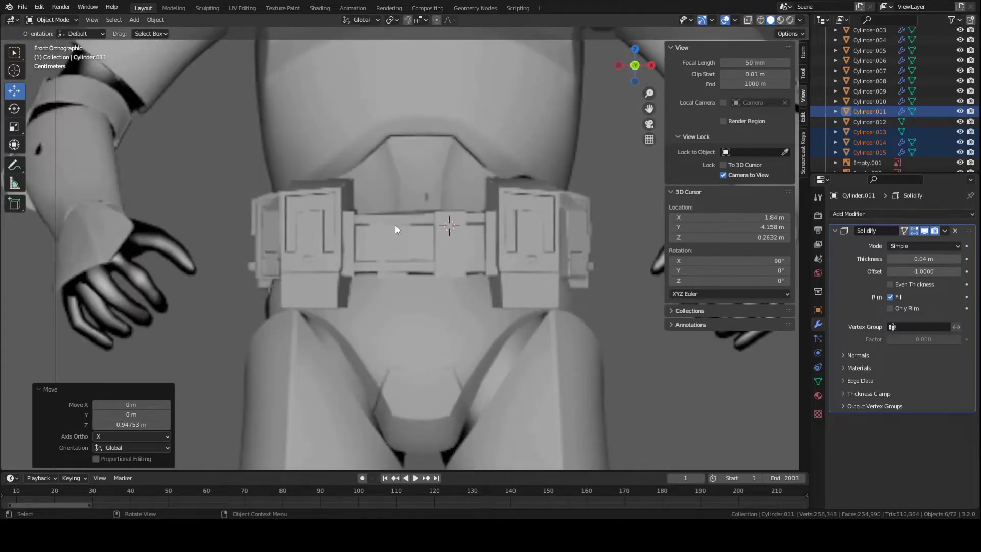
key("KP_3")
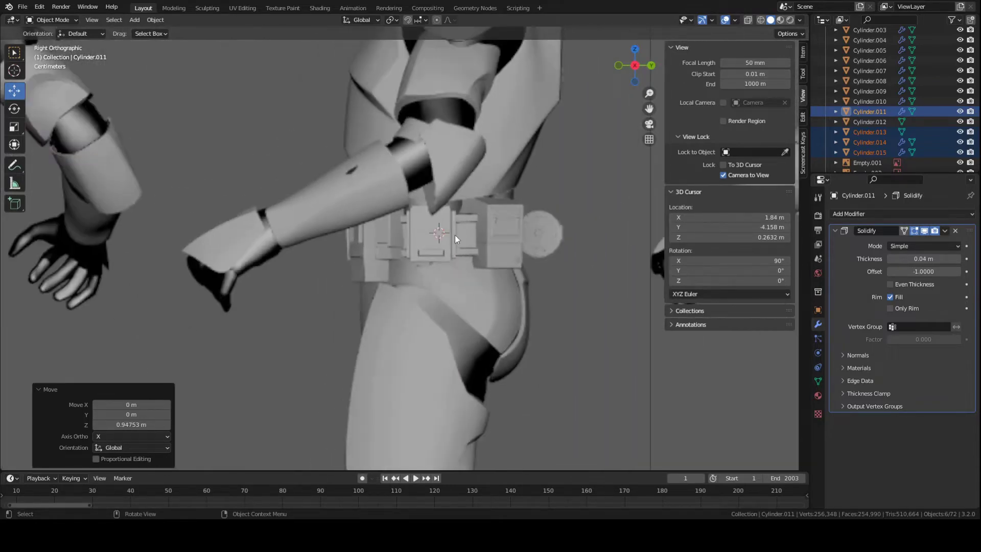
key("ctrl+KP_1")
scroll(310, 254, "down", 6)
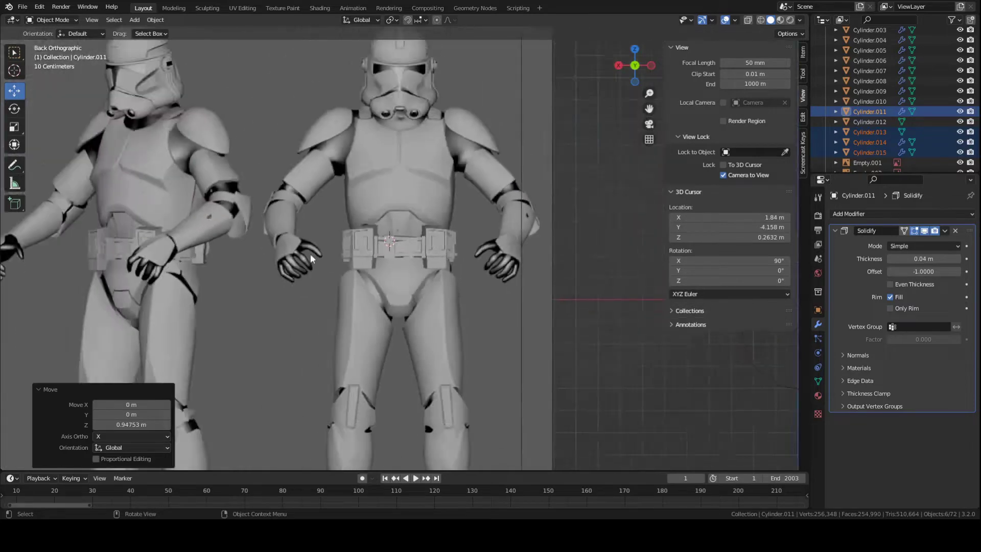
scroll(291, 245, "up", 5)
left_click(378, 259)
key("g")
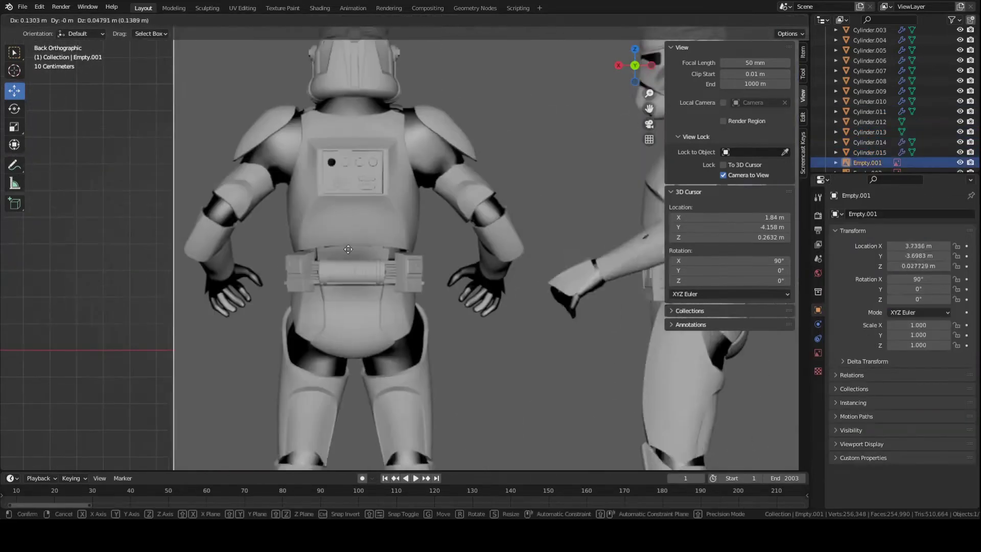
right_click(425, 258)
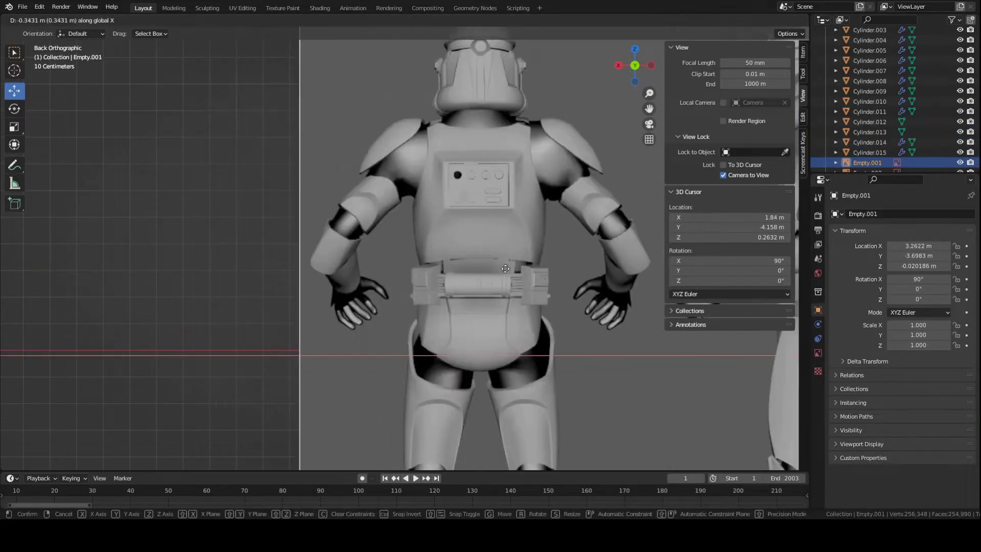
Save the file and place the 3D cursor at the centre of the belt on the front-view reference figure
key("ctrl+s")
key("KP_1")
scroll(416, 317, "up", 3)
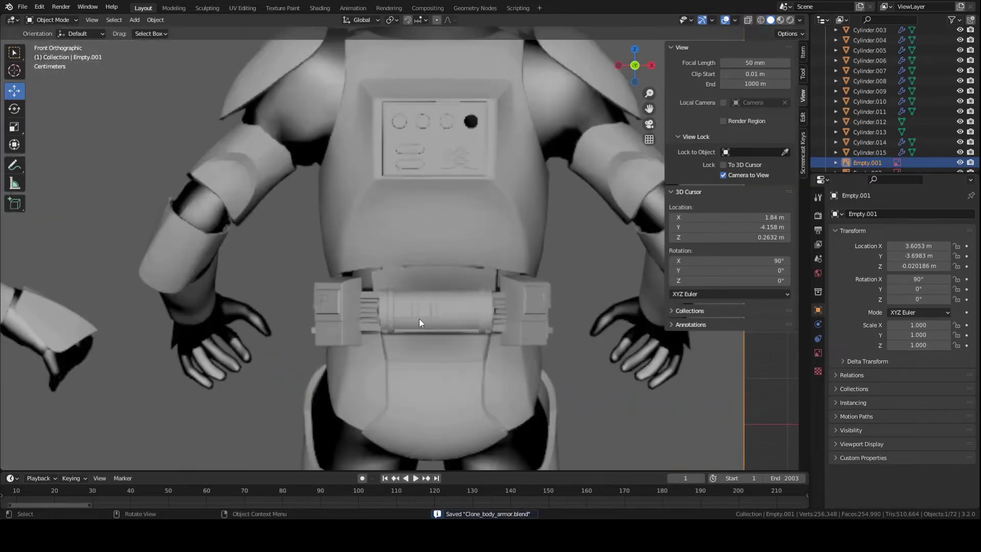
scroll(452, 316, "down", 4)
middle_click_drag(222, 307, 658, 309, "shift")
middle_click_drag(307, 314, 618, 321, "shift")
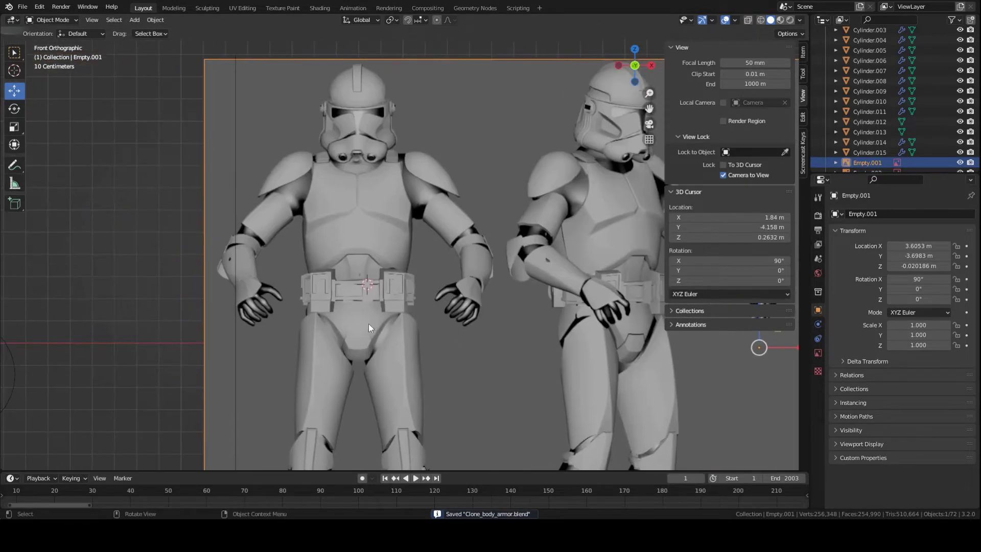
scroll(369, 323, "up", 5)
middle_click_drag(369, 323, 585, 281, "shift")
scroll(588, 296, "up", 2)
scroll(588, 295, "down", 5)
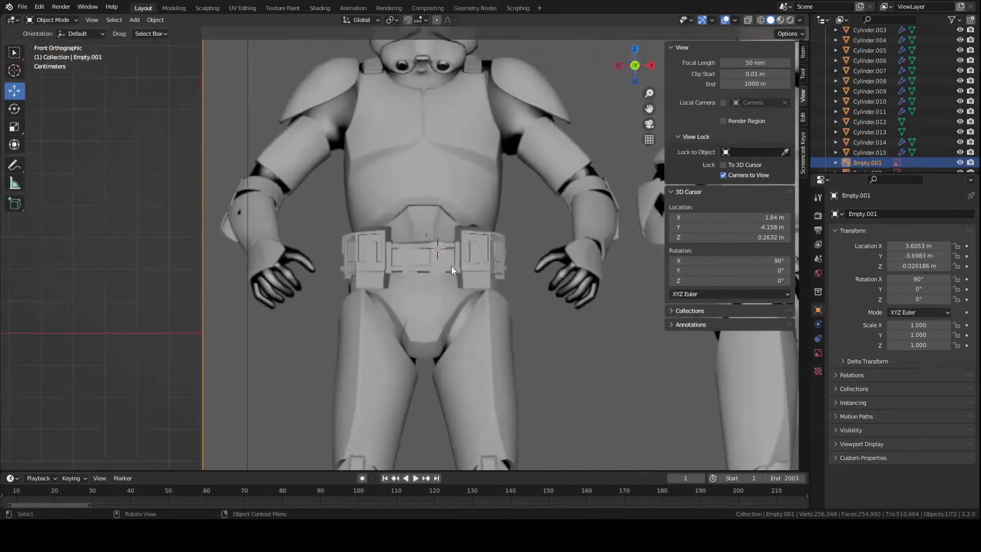
scroll(451, 265, "up", 3)
right_click(441, 266, "shift")
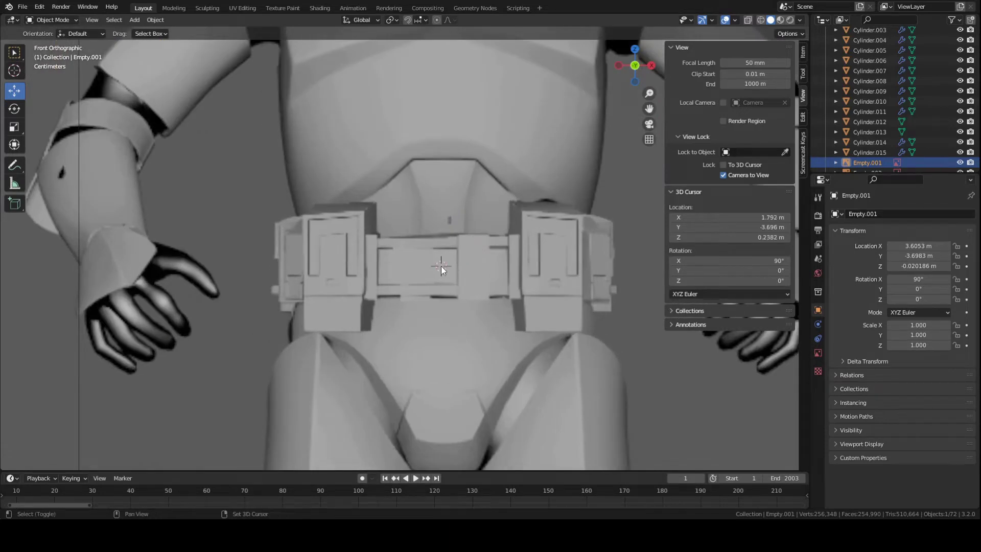
Enable the on-screen display of Screencast Keys
scroll(437, 266, "up", 2)
key("shift+a")
mouse_move(446, 271)
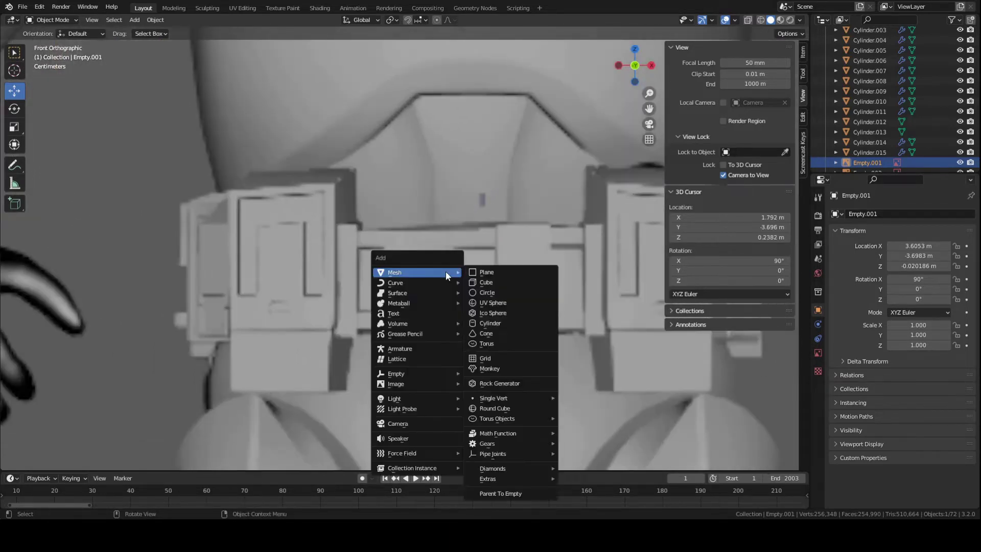
left_click(802, 144)
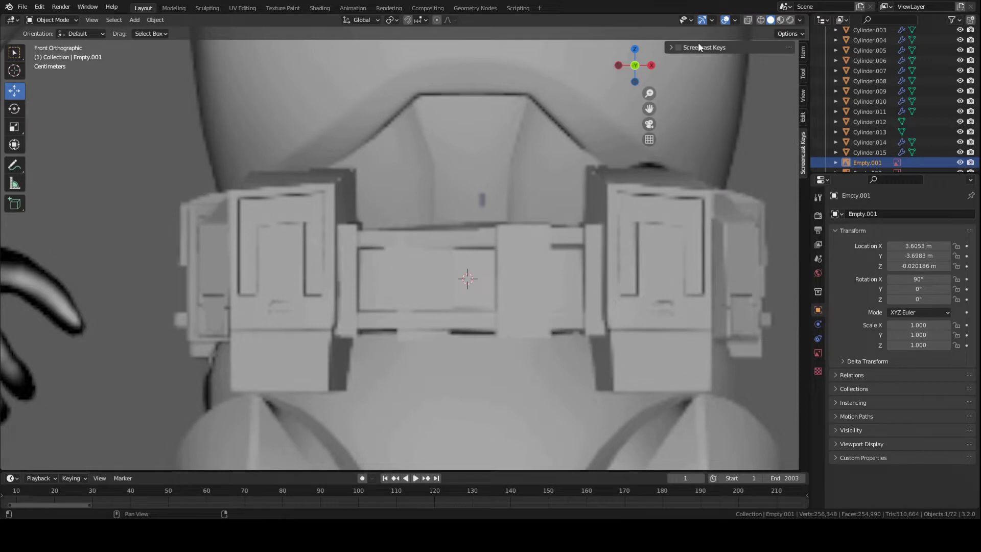
Add a cylinder mesh at the 3D cursor on the belt and save the file
key("shift+a")
mouse_move(433, 250)
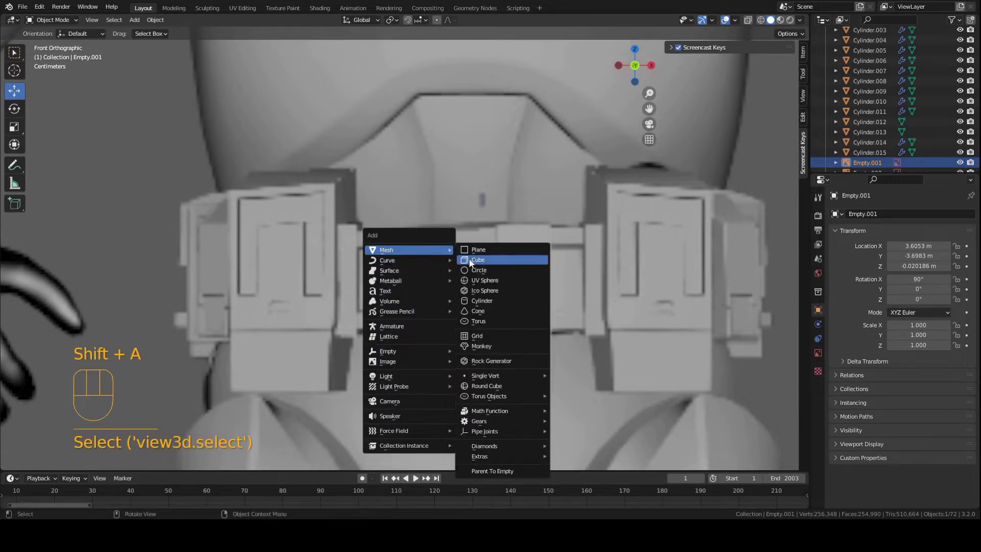
left_click(480, 301)
scroll(486, 301, "down", 4)
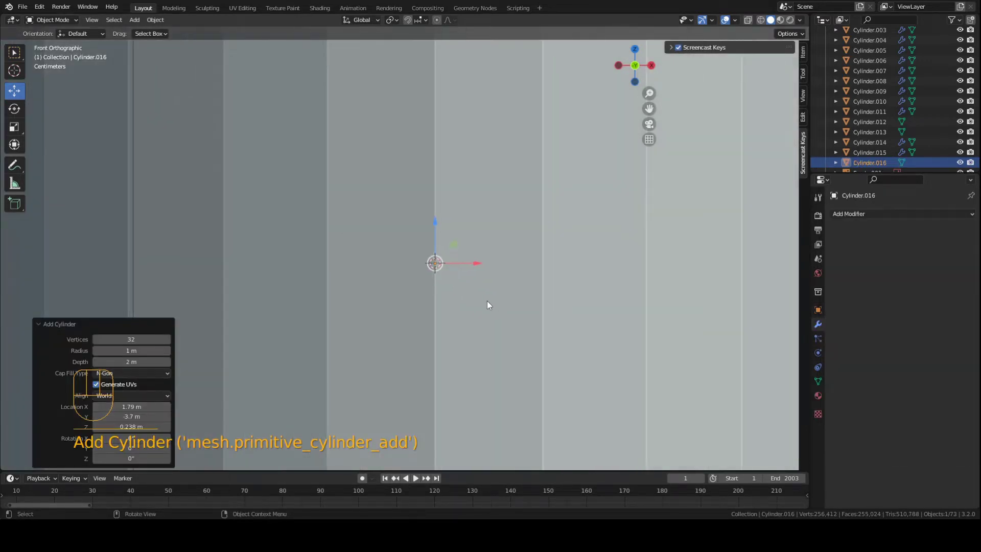
key("ctrl+s")
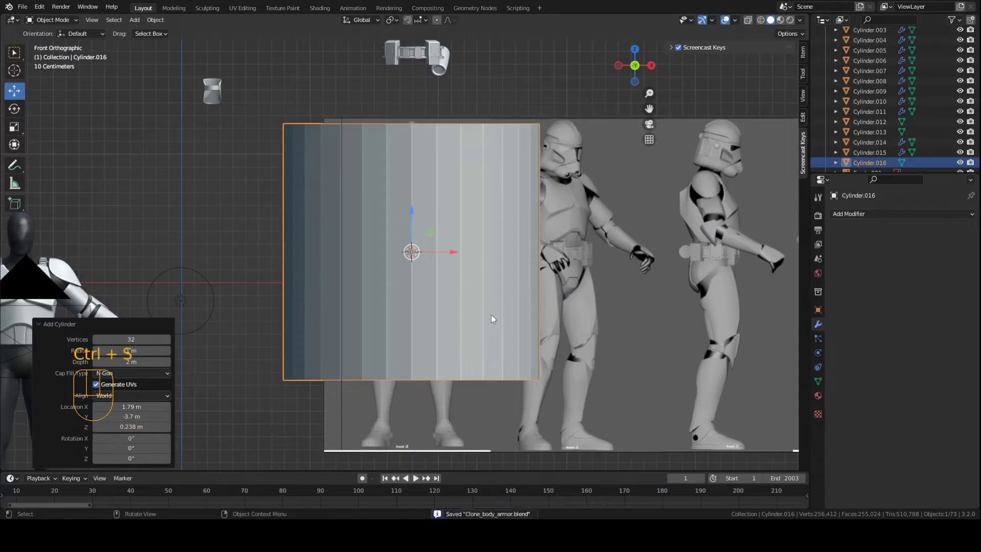
Flatten the cylinder along Z, and scale it uniformly by about 0.205 to bring it near the belt's width
scroll(491, 314, "up", 3)
key("KP_1")
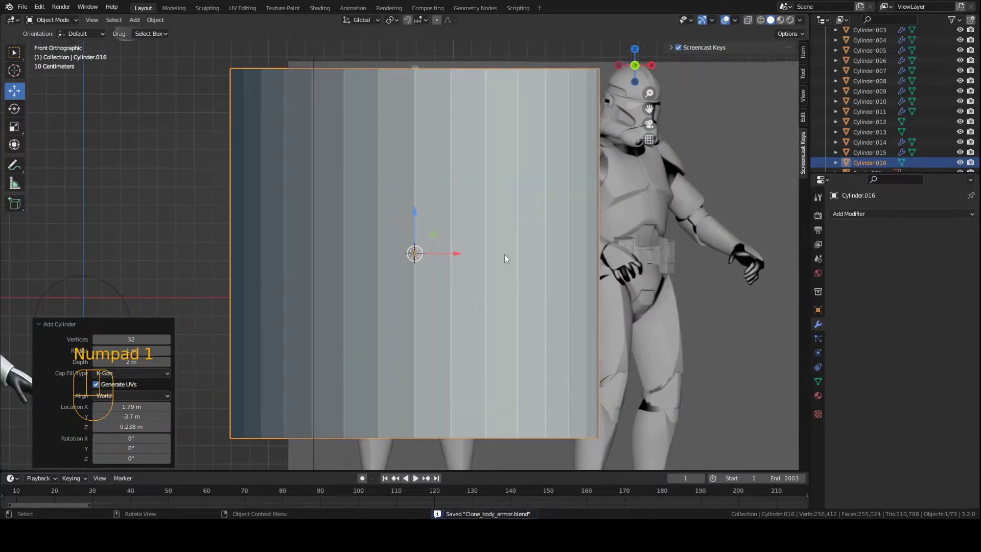
key("s")
key("z")
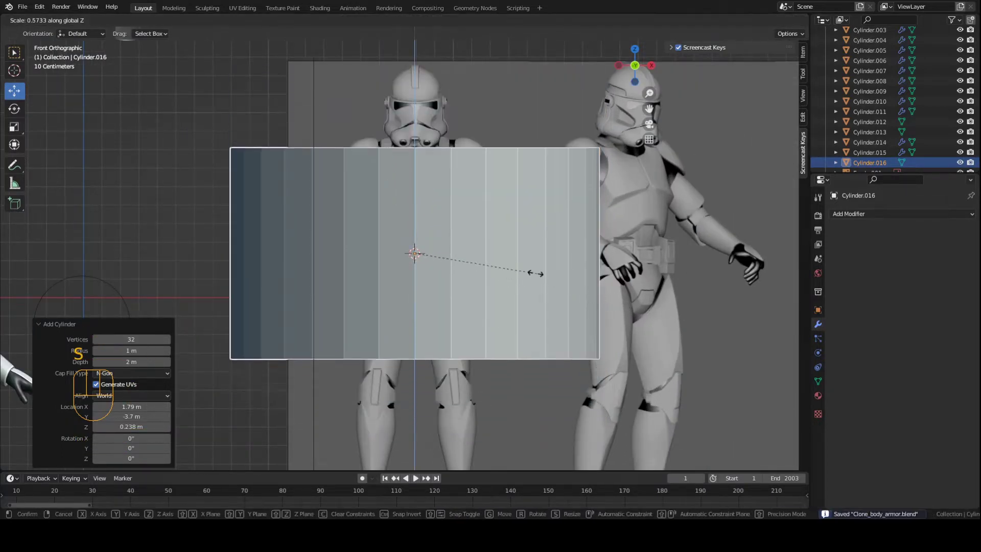
left_click(438, 259)
scroll(524, 292, "up", 3)
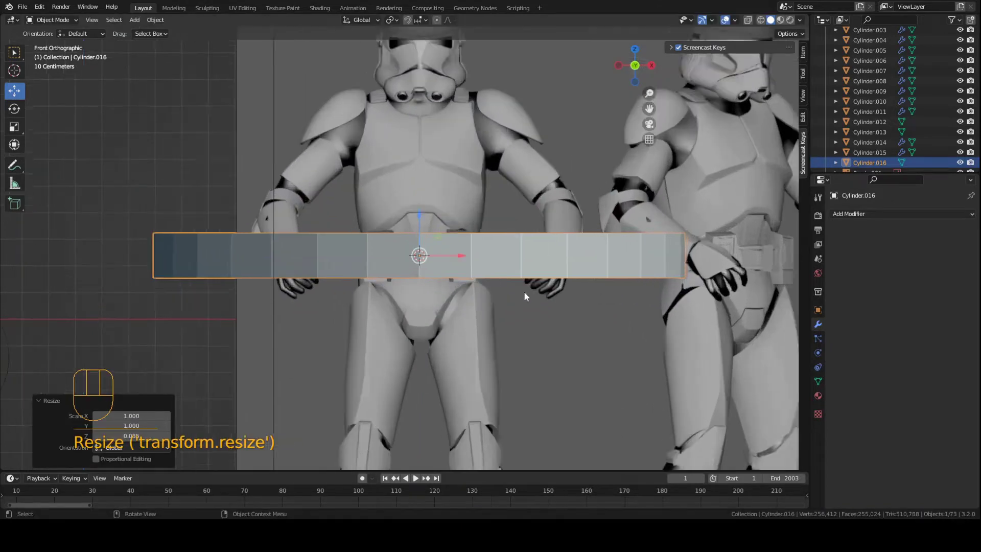
key("s")
left_click(474, 264)
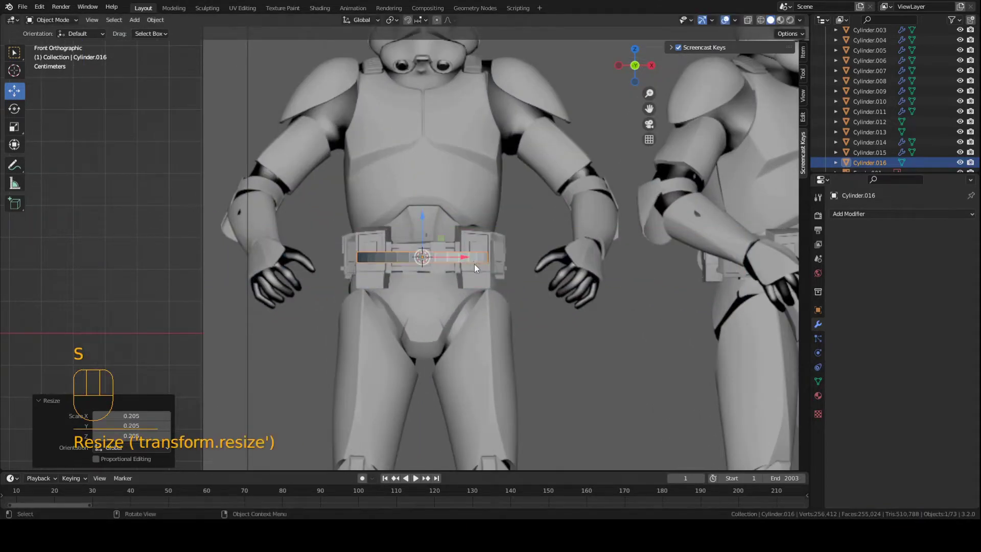
Stretch the cylinder along Z to cover the belt's height, and scale it uniformly by about 1.108
scroll(474, 264, "up", 3)
key("s")
key("z")
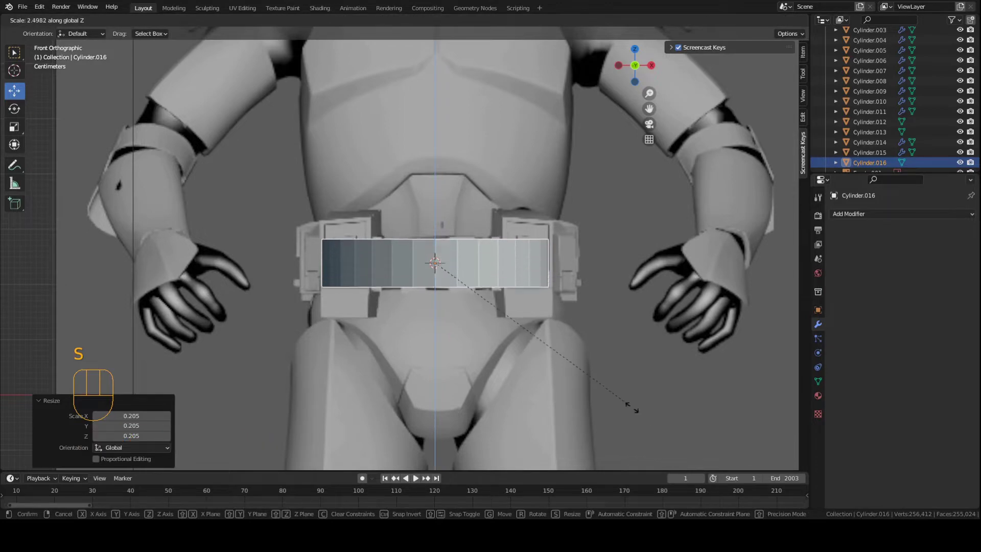
left_click(655, 427)
scroll(557, 273, "up", 2)
key("s")
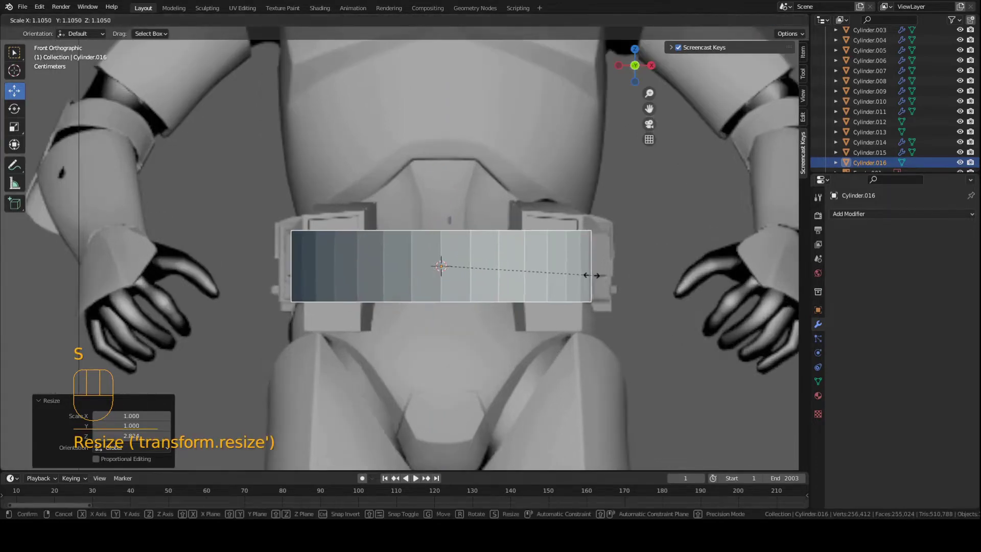
left_click(591, 271)
Save the file and move the cylinder about -0.471 m along Y onto the side-view figure's waist
key("KP_3")
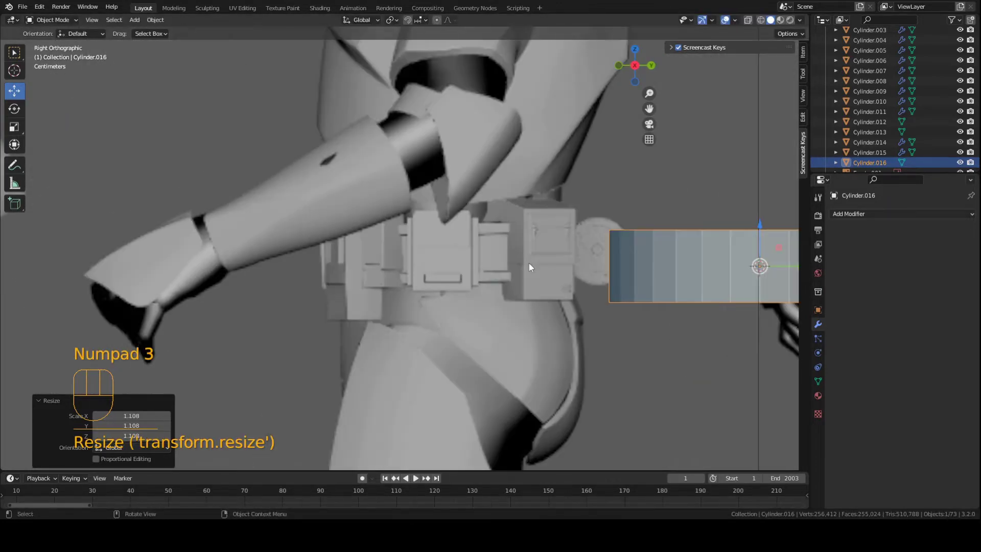
scroll(596, 263, "down", 8)
key("ctrl+s")
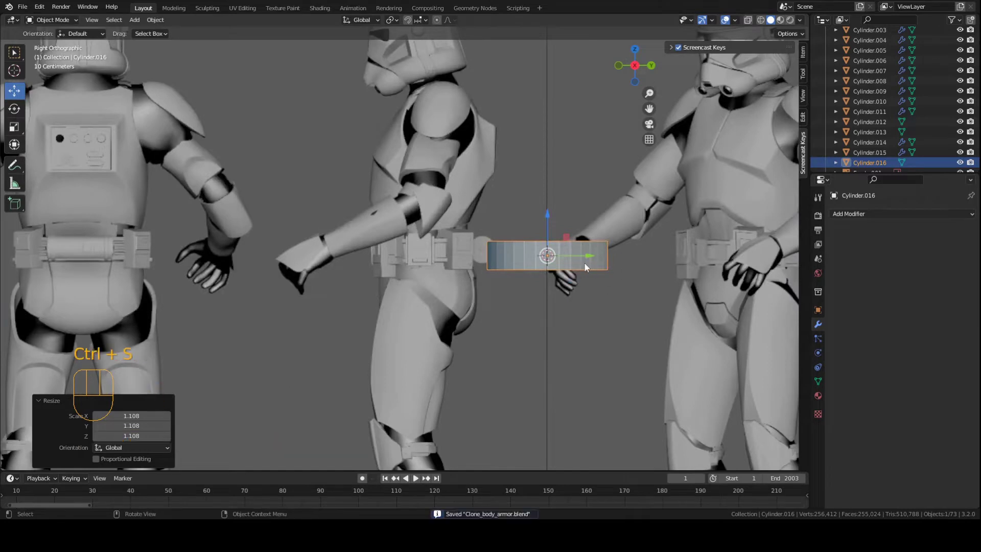
scroll(668, 269, "up", 6)
left_click_drag(667, 269, 480, 248)
Scale the cylinder by about 0.804 along Y, raise it about 0.0046 m along Z and save the file
scroll(603, 276, "up", 2)
key("s")
key("y")
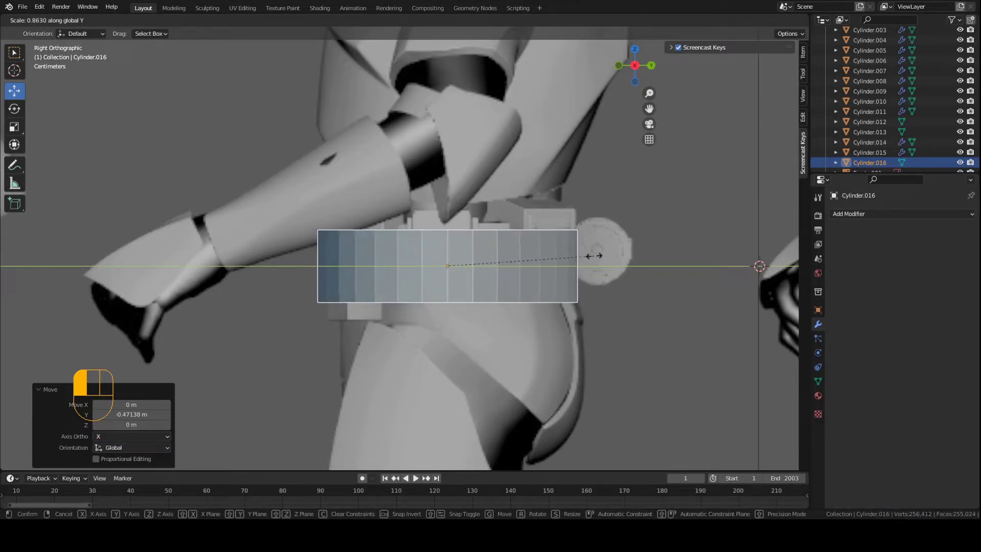
left_click(583, 255)
key("g")
key("z")
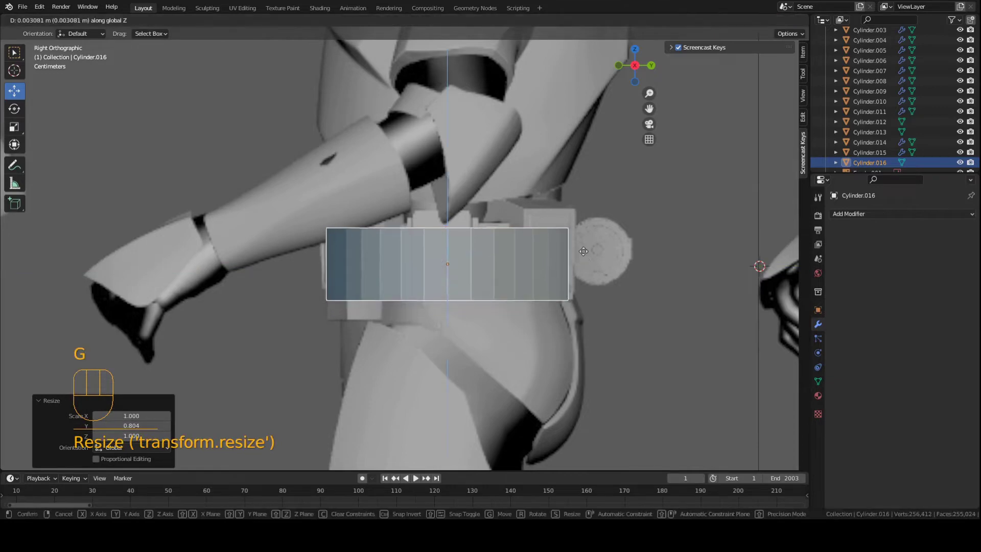
left_click(583, 249)
key("ctrl+s")
Switch the belt cylinder to Edit Mode in front view and save the file
middle_click_drag(584, 250, 358, 495)
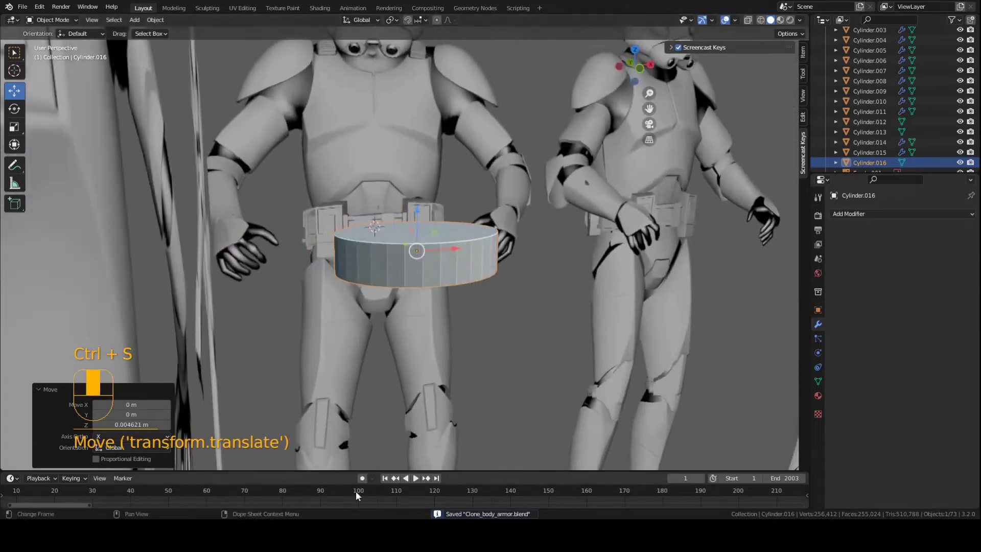
key("KP_1")
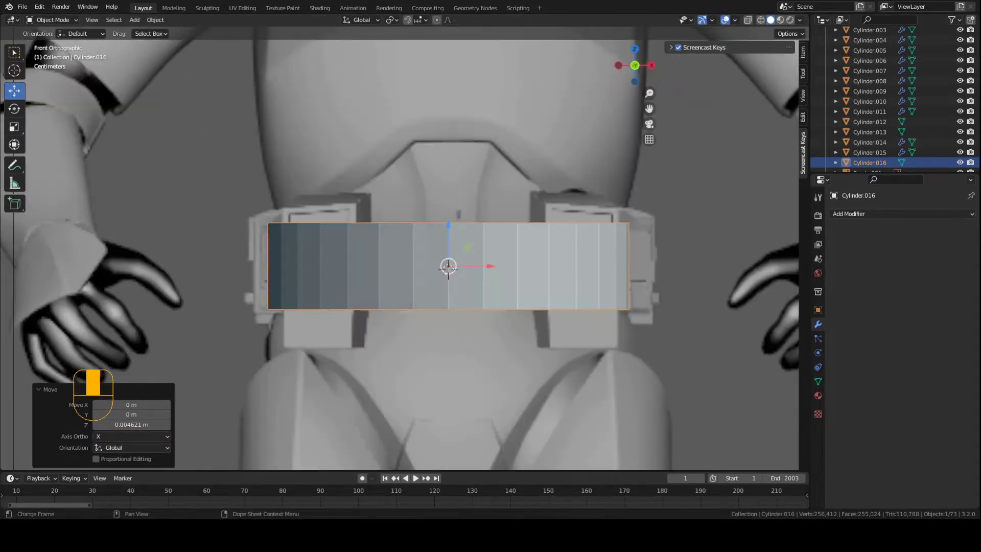
left_click(49, 21)
left_click(54, 44)
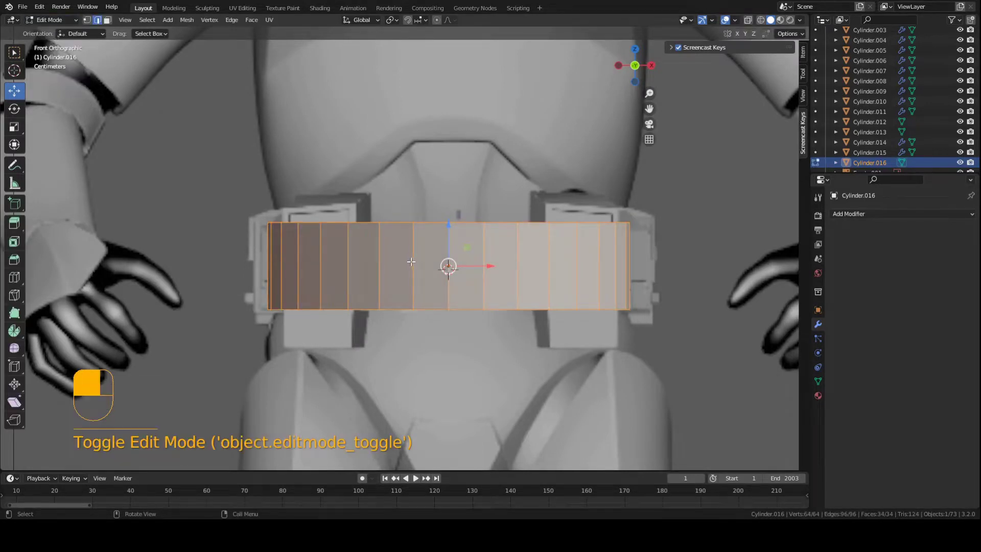
scroll(411, 262, "up", 2)
key("ctrl+s")
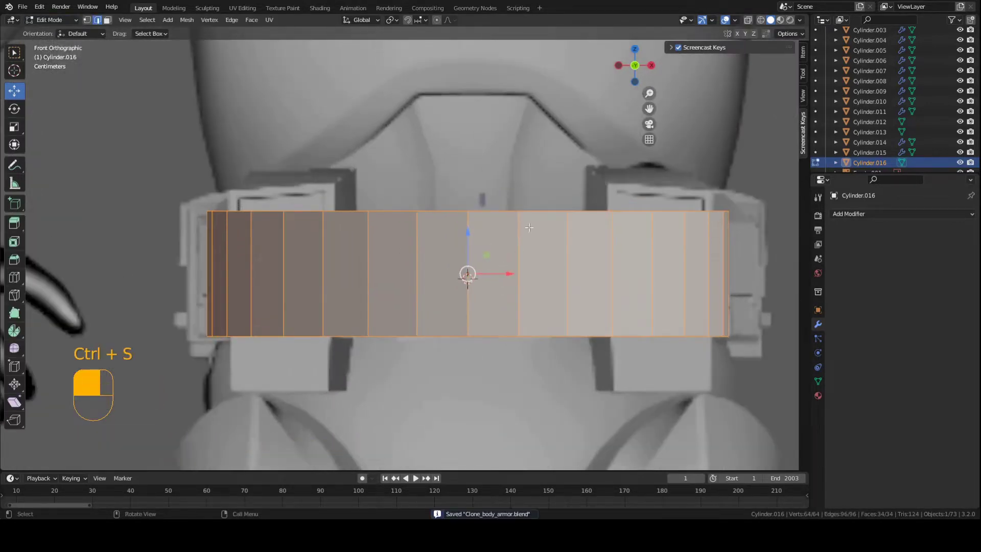
Deselect all of the cylinder's geometry and add two evenly spaced horizontal loop cuts around its side
key("ctrl")
key("a")
key("a")
key("ctrl")
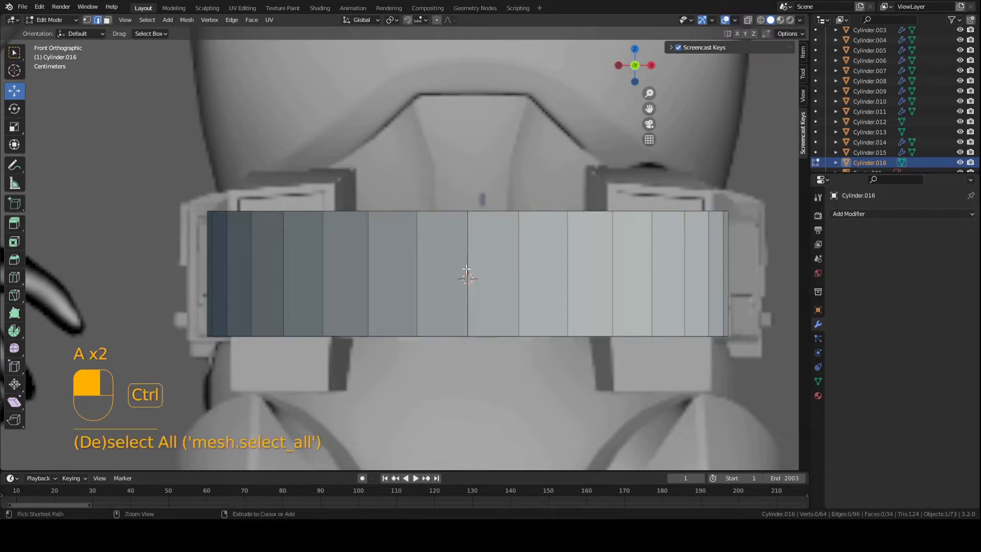
key("ctrl+r")
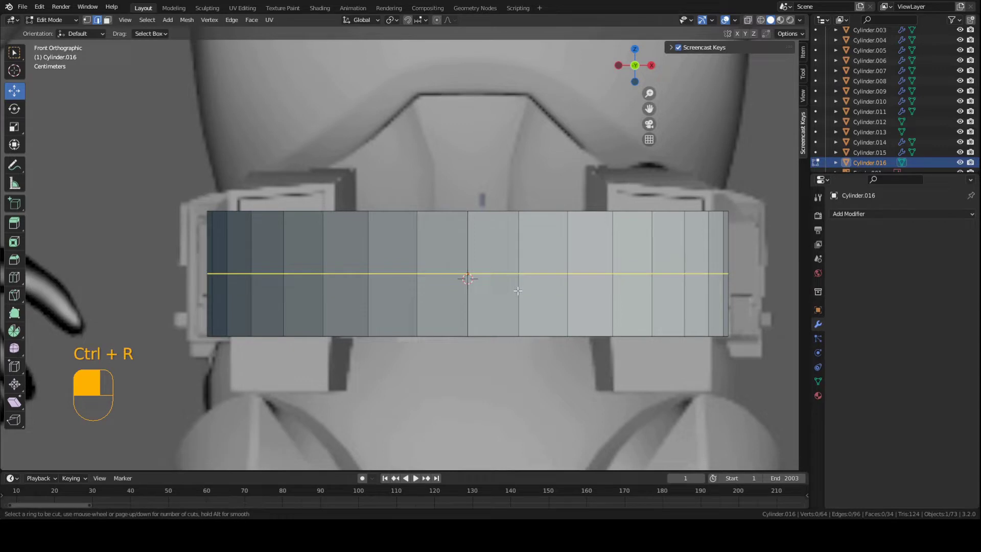
scroll(518, 290, "up", 1)
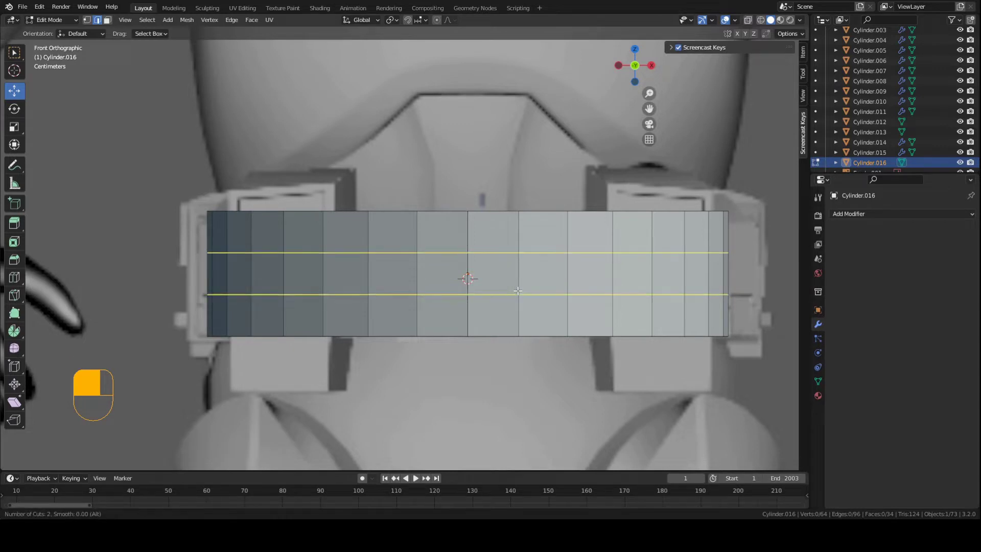
left_click(517, 291)
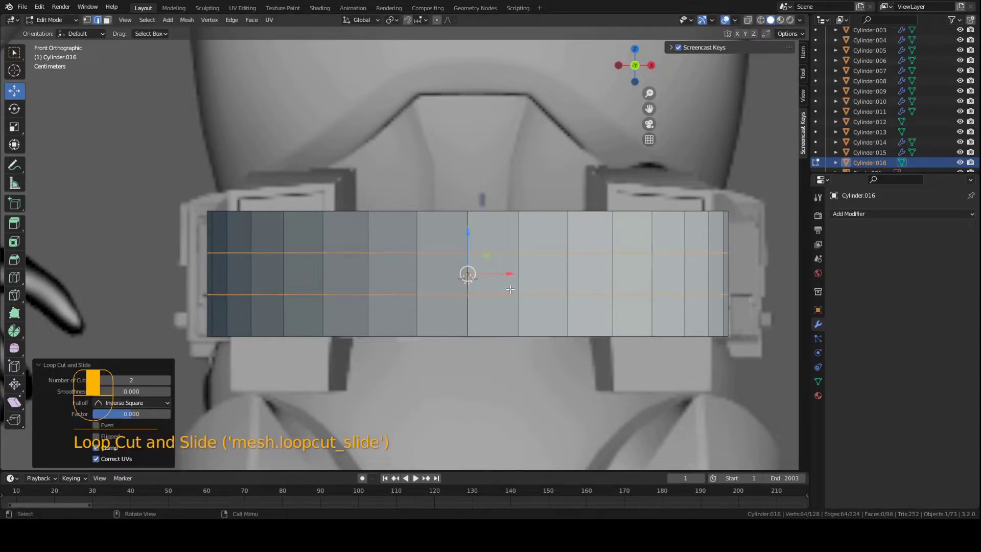
Spread the two loop cuts apart by scaling them about 2.074 along Z, compare them with the front reference and save the file
scroll(510, 289, "up", 2)
middle_click_drag(510, 289, 498, 254)
key("s")
key("z")
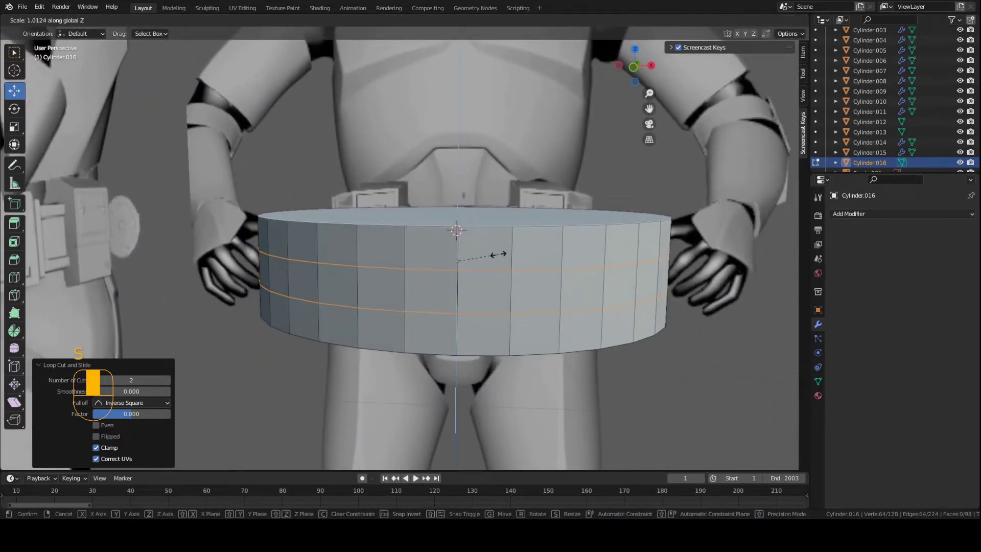
left_click(535, 266)
key("KP_1")
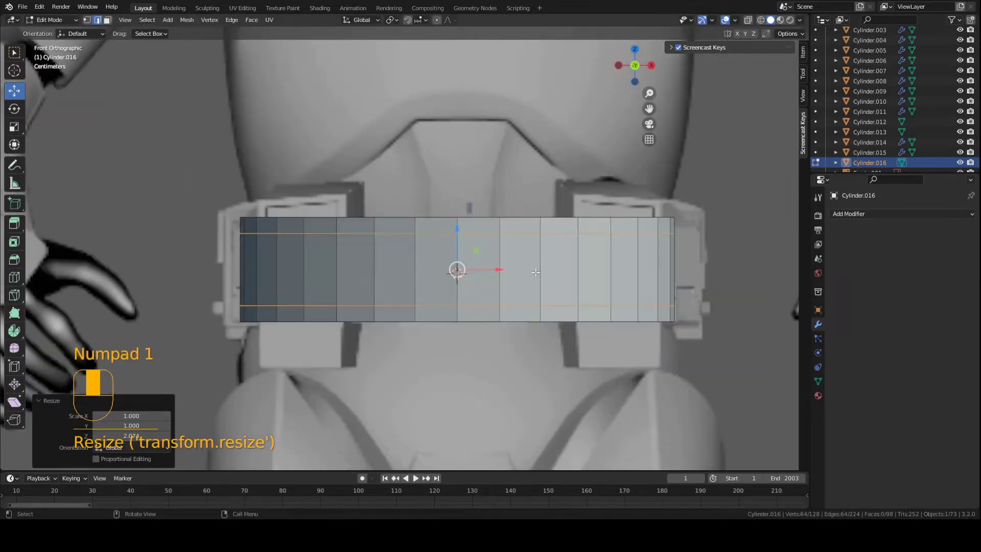
key("z")
left_click(449, 271)
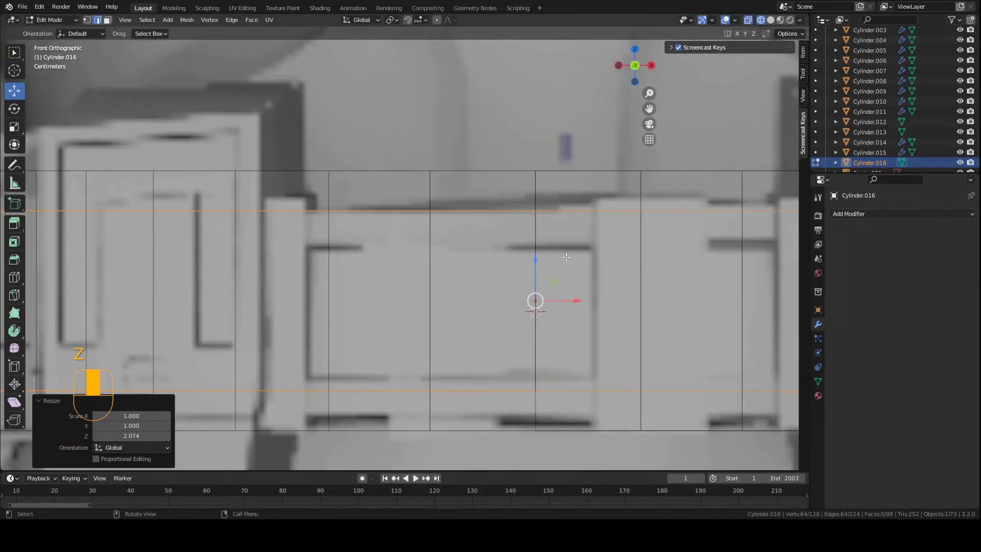
middle_click_drag(495, 302, 339, 257, "shift")
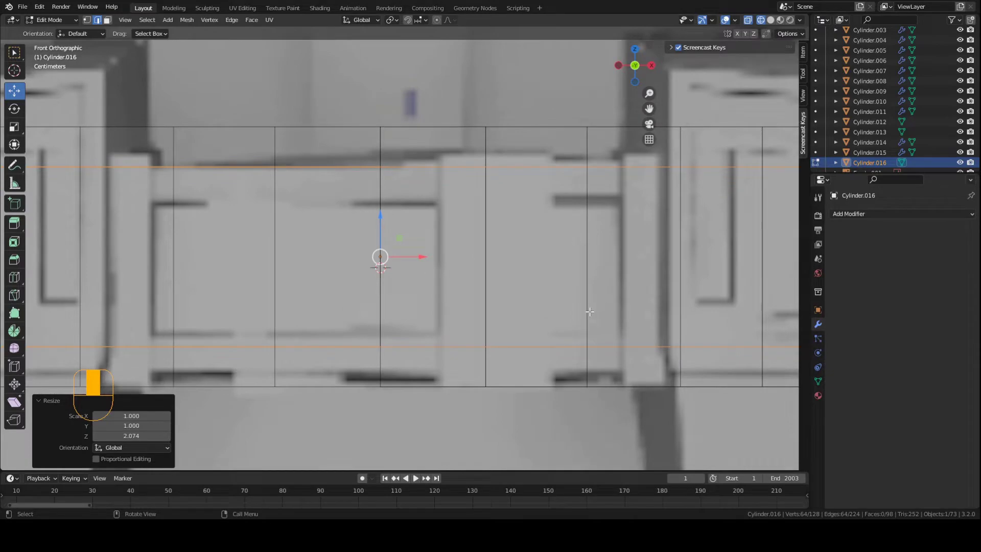
key("ctrl+s")
scroll(539, 285, "down", 3)
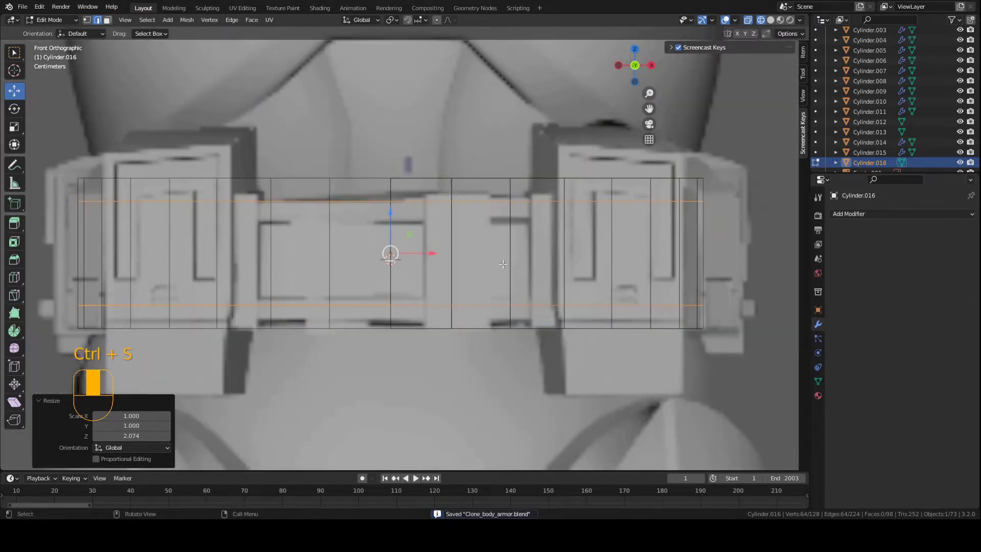
Scale the two edge loops slightly closer together along Z in the solid-shaded front view
mouse_move(503, 264)
middle_mouse_down()
mouse_move(591, 278)
mouse_move(552, 284)
middle_mouse_up()
key("z")
key("KP_1")
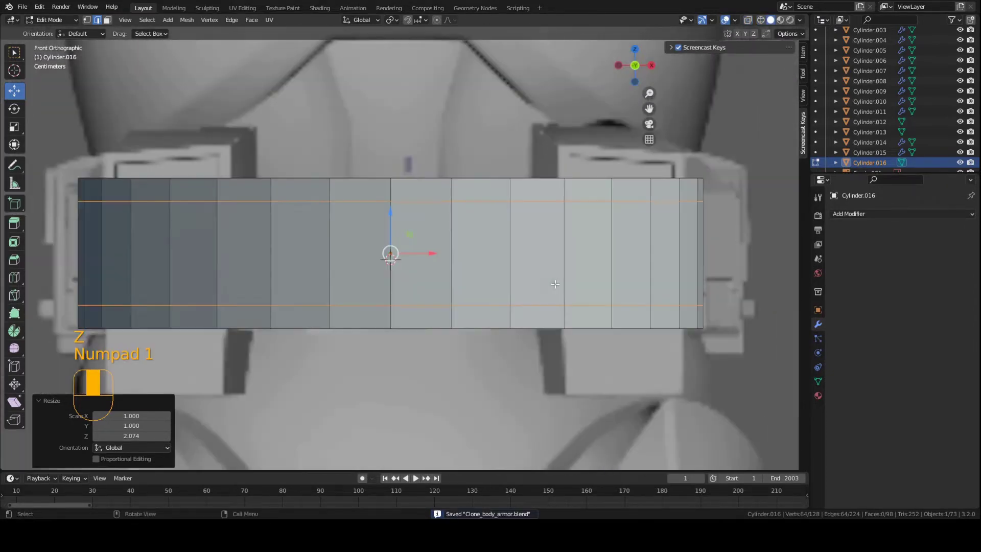
scroll(508, 280, "up", 1)
key("s")
left_click(555, 290)
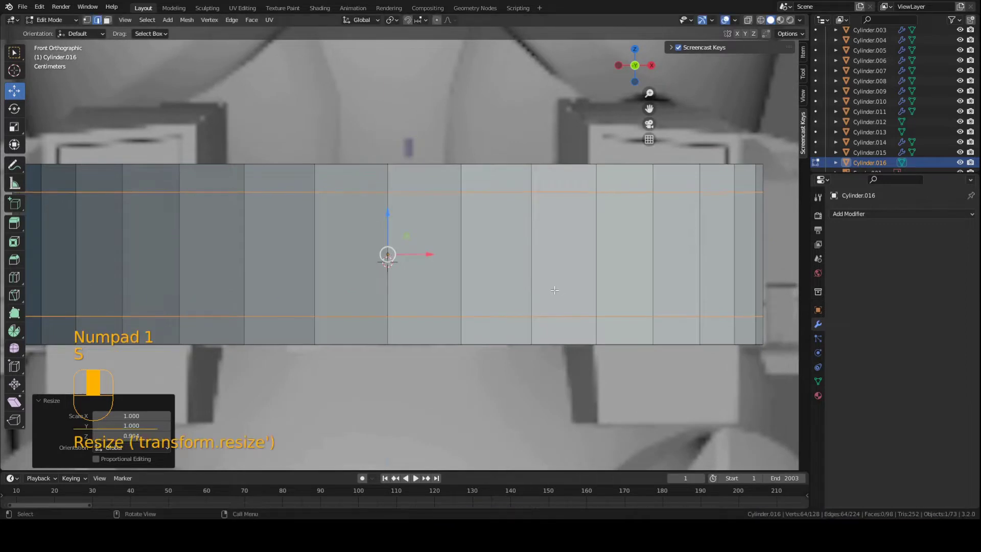
In Object Mode, lower the belt about 0.009093 m along Z, scale it by about 0.964 along Z and save the file
scroll(554, 289, "down", 2)
key("Tab")
key("g")
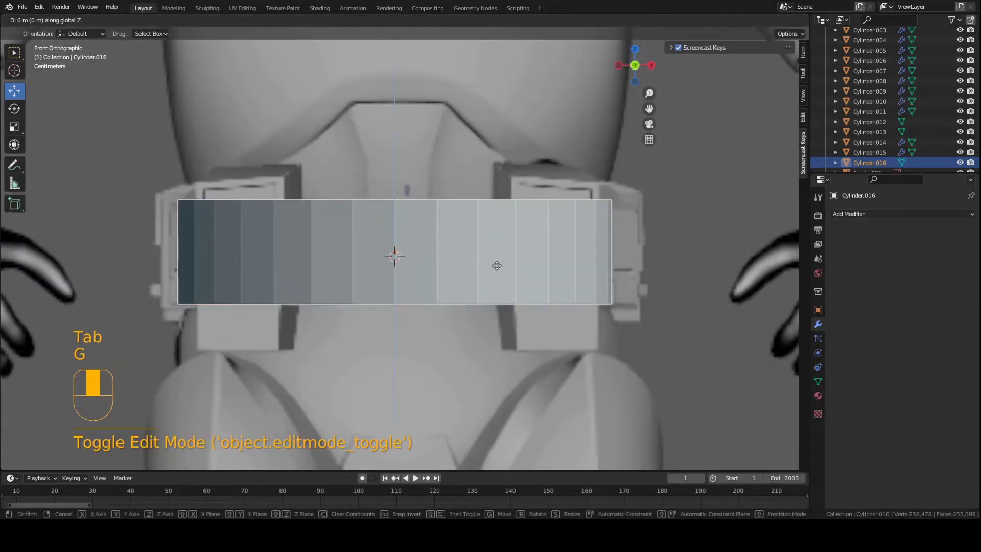
left_click(499, 274)
key("z")
key("s")
key("z")
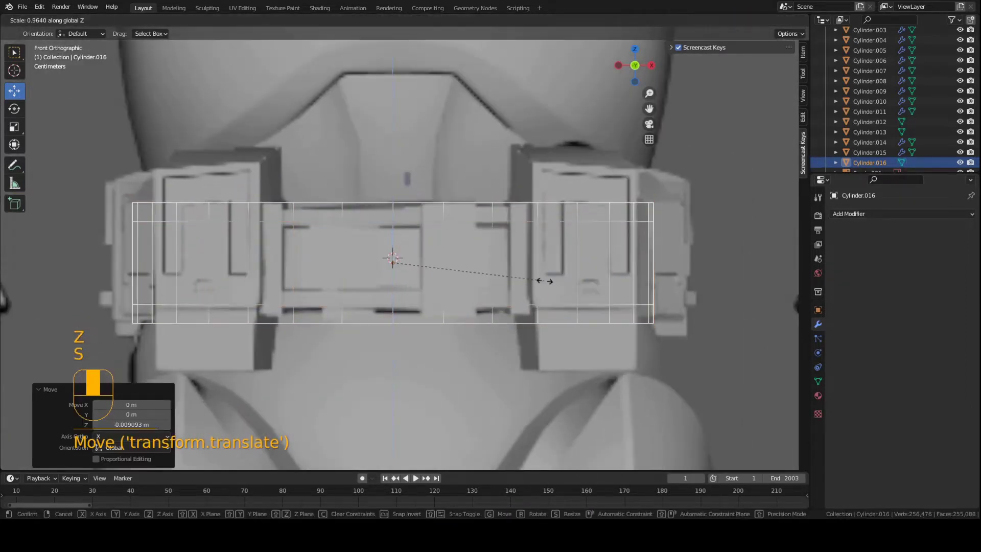
left_click(547, 280)
key("ctrl+s")
Scale the belt by about 0.931 along Z, raise it about 0.002229 m along Z and save the file
key("s")
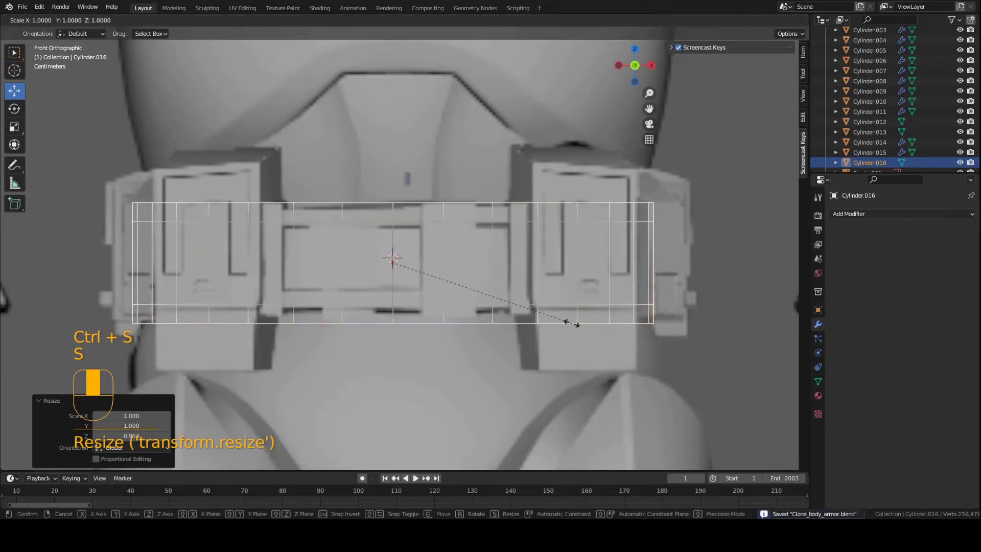
left_click(559, 326)
key("g")
key("z")
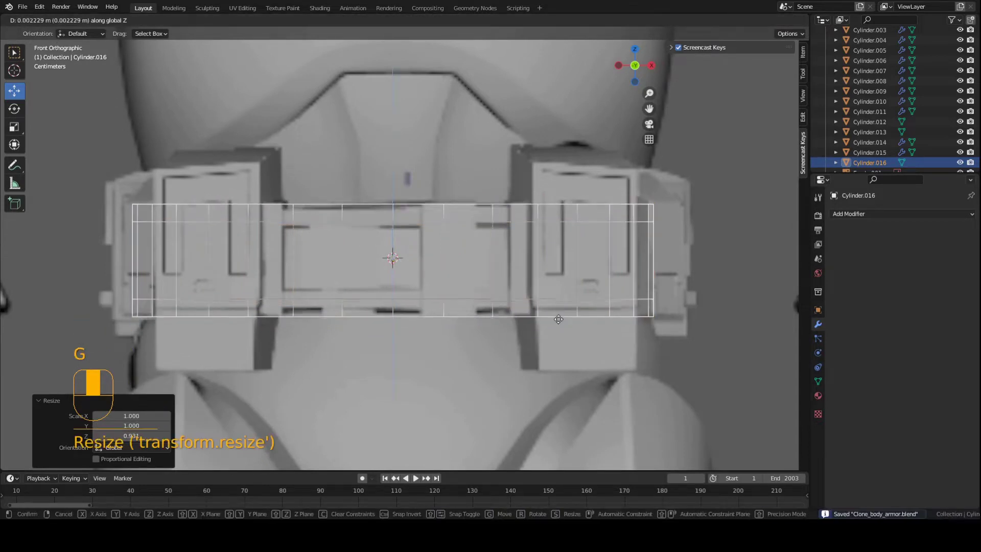
left_click(556, 319)
scroll(536, 321, "up", 2)
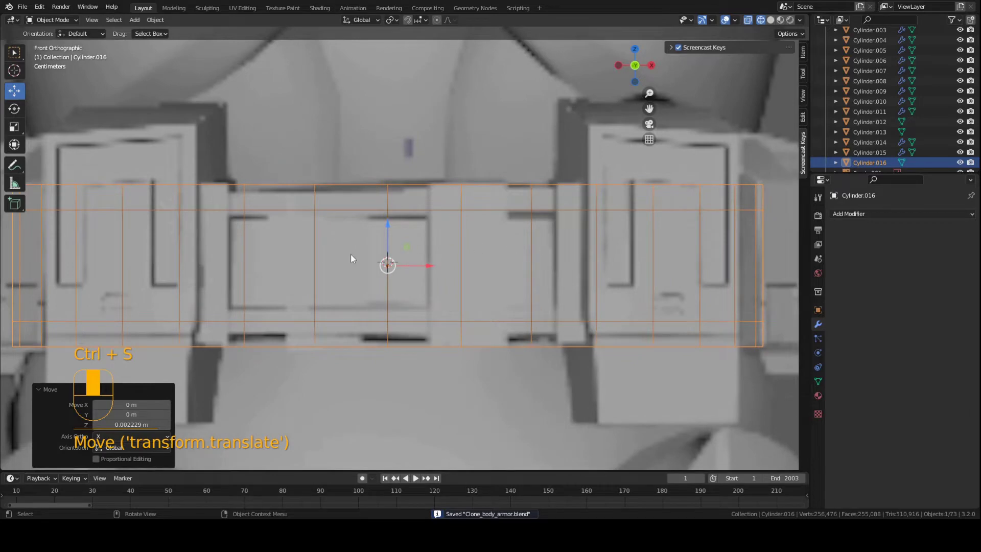
scroll(316, 261, "down", 2)
Return to solid shading, enter Edit Mode, select the ring of faces between the two edge loops and save the file
key("z")
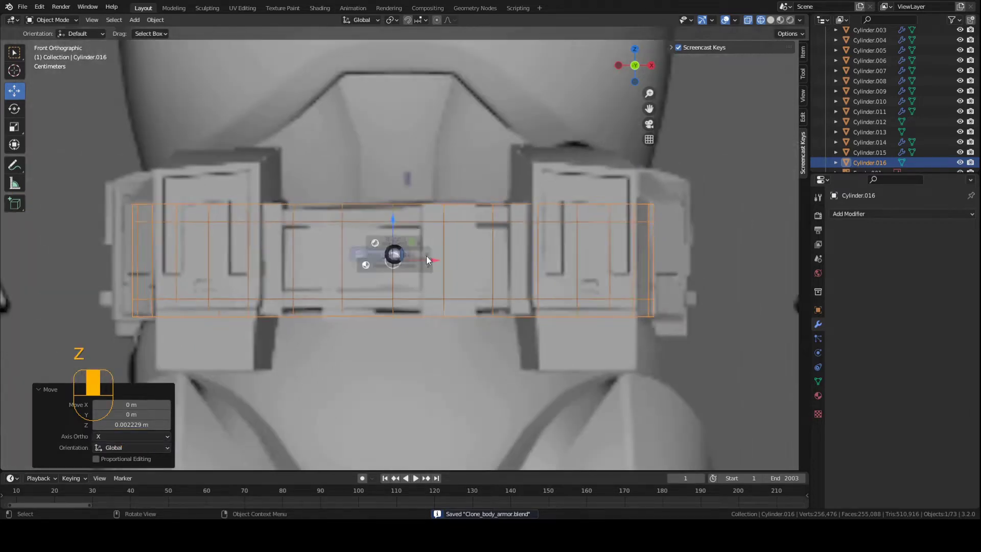
middle_click_drag(469, 262, 390, 261)
left_click(51, 19)
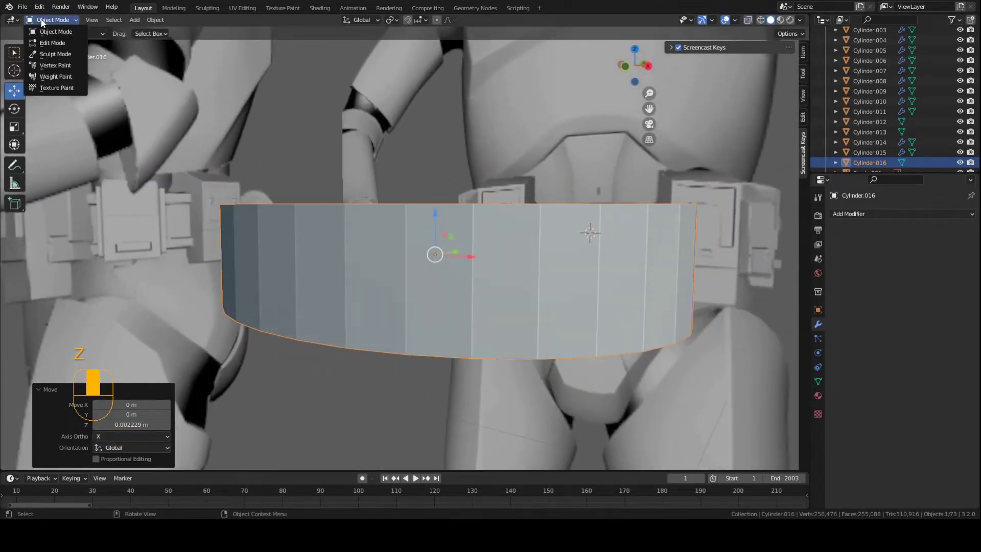
left_click(53, 43)
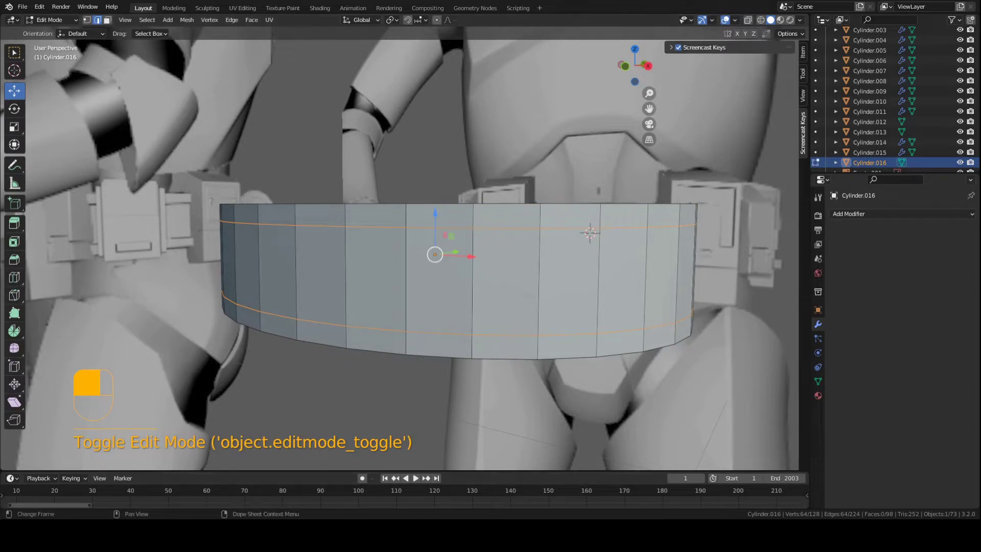
middle_click_drag(435, 261, 453, 274)
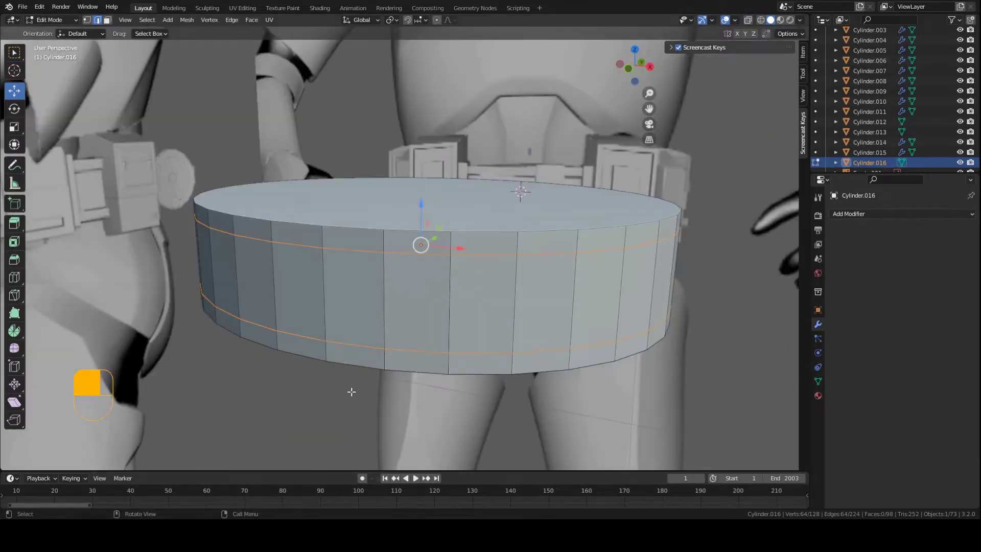
scroll(351, 391, "up", 2)
key("3")
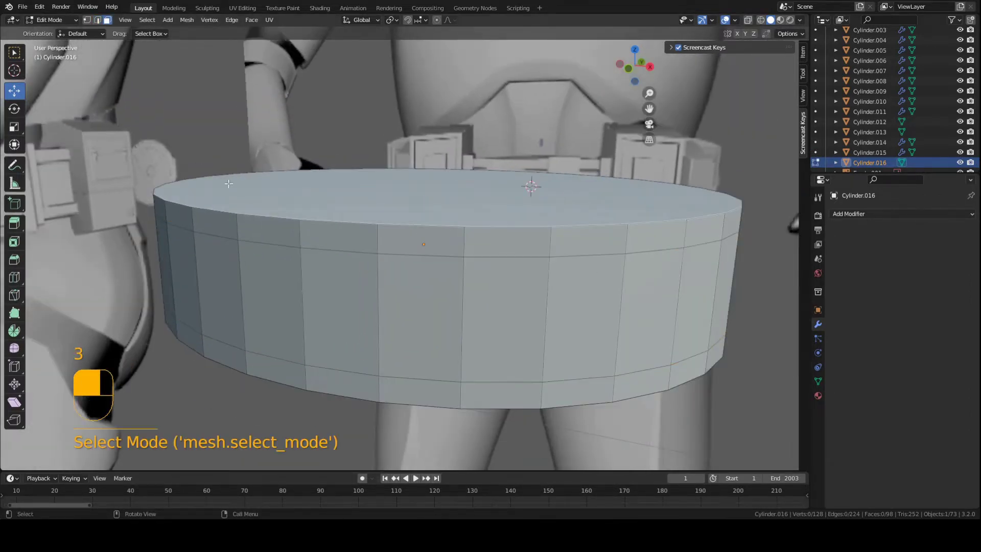
key("ctrl+s")
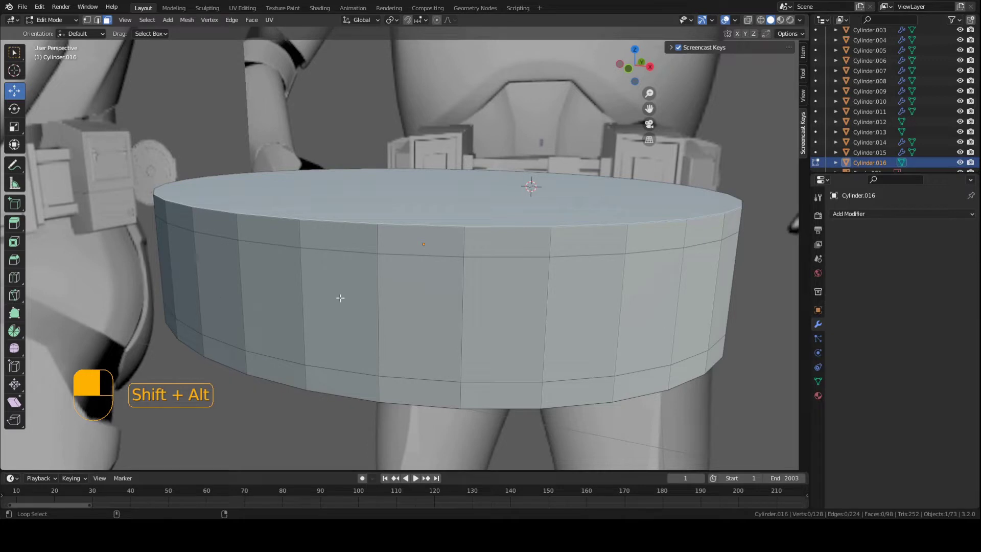
left_click(378, 302, "alt+shift")
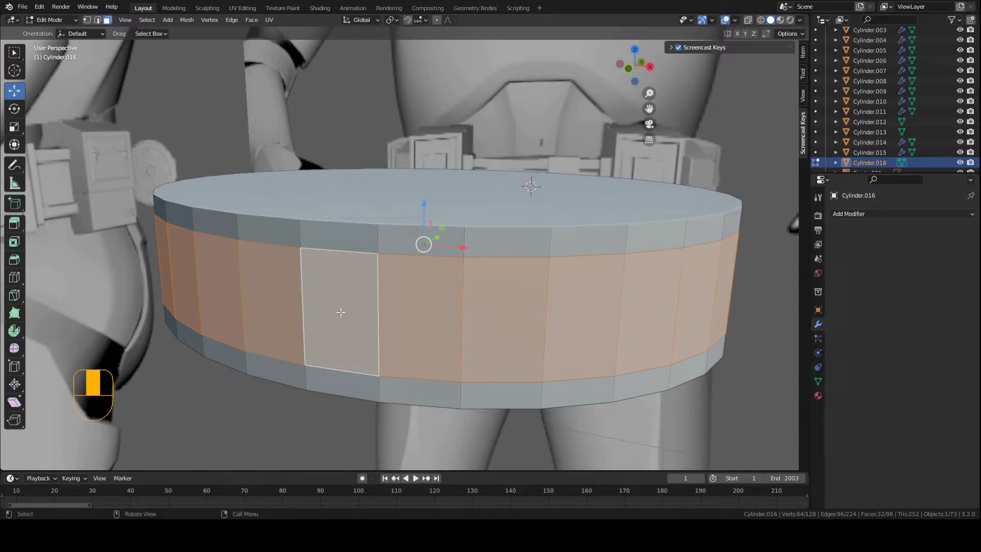
key("ctrl+s")
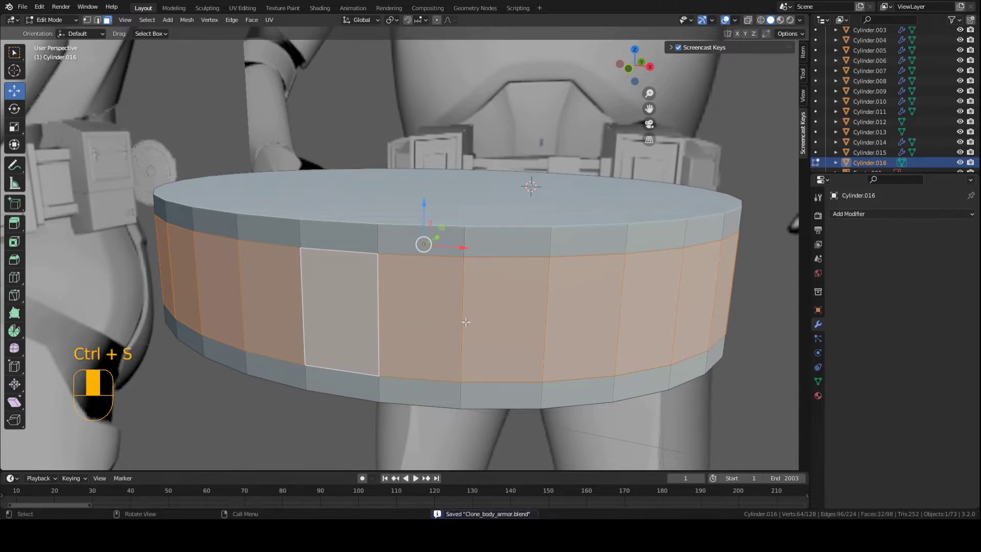
Extrude the middle face ring in place and scale it inward by about 0.961 to form a recess
middle_click_drag(466, 321, 500, 345)
key("e")
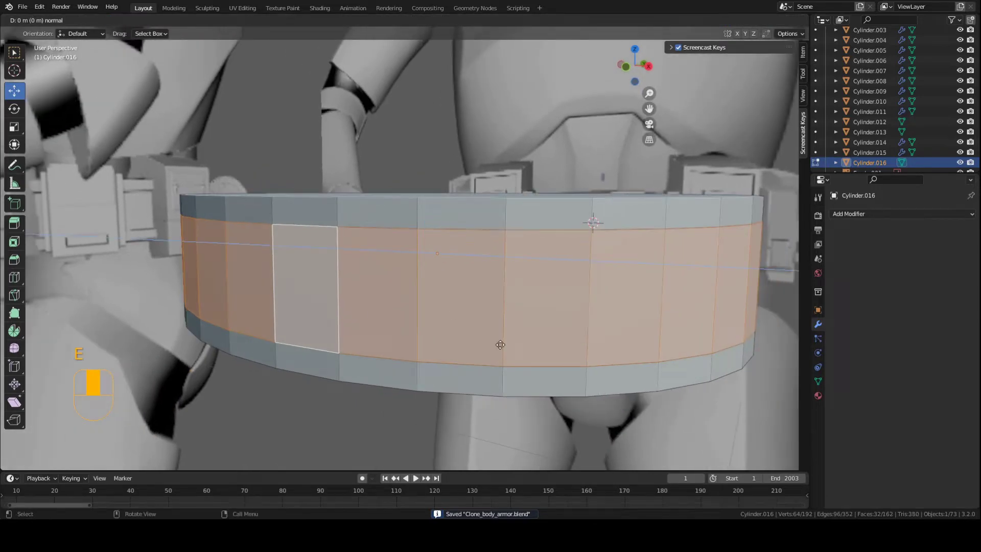
right_click(500, 345)
key("s")
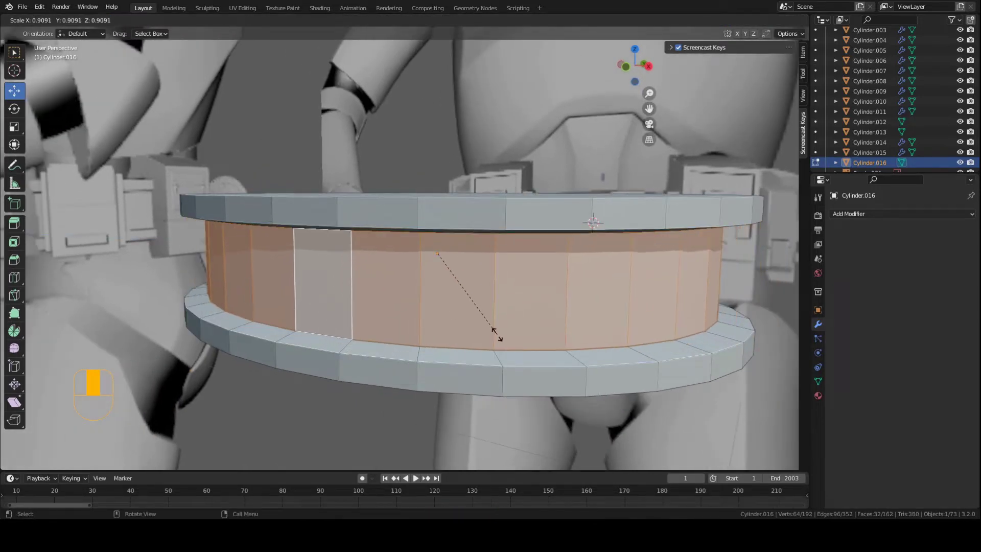
left_click(501, 339)
mouse_move(501, 340)
middle_mouse_down()
mouse_move(471, 324)
mouse_move(503, 343)
middle_mouse_up()
Compare the recess with the front reference in wireframe, return to Object Mode with solid shading and save the file
key("KP_1")
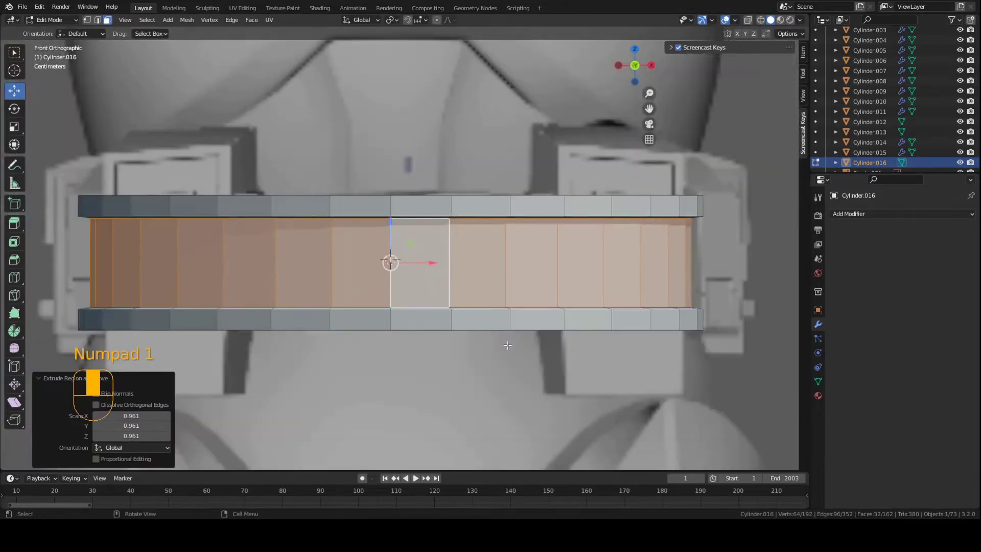
key("z")
key("Tab")
key("z")
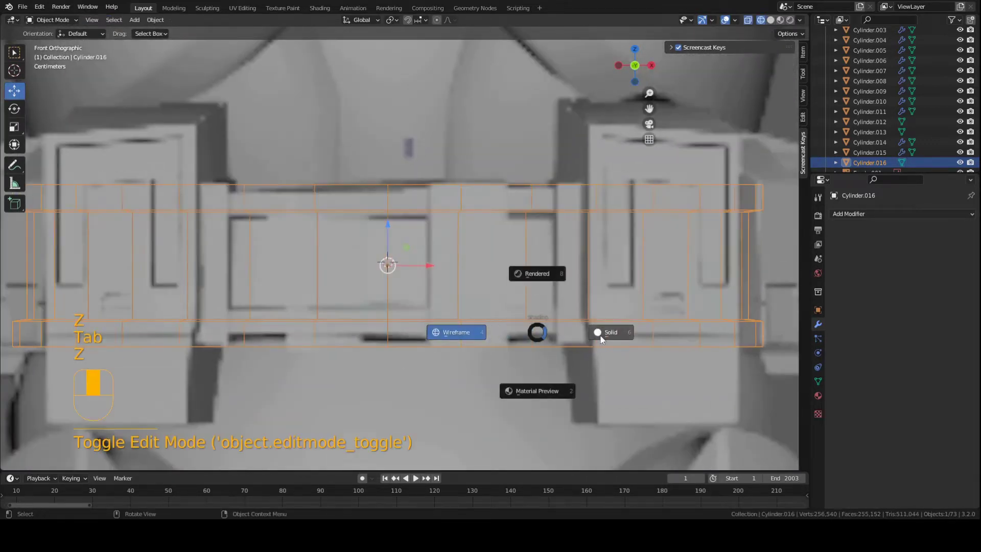
left_click(600, 338)
key("ctrl+s")
scroll(530, 328, "down", 3)
mouse_move(530, 328)
middle_mouse_down()
mouse_move(441, 381)
mouse_move(445, 327)
middle_mouse_up()
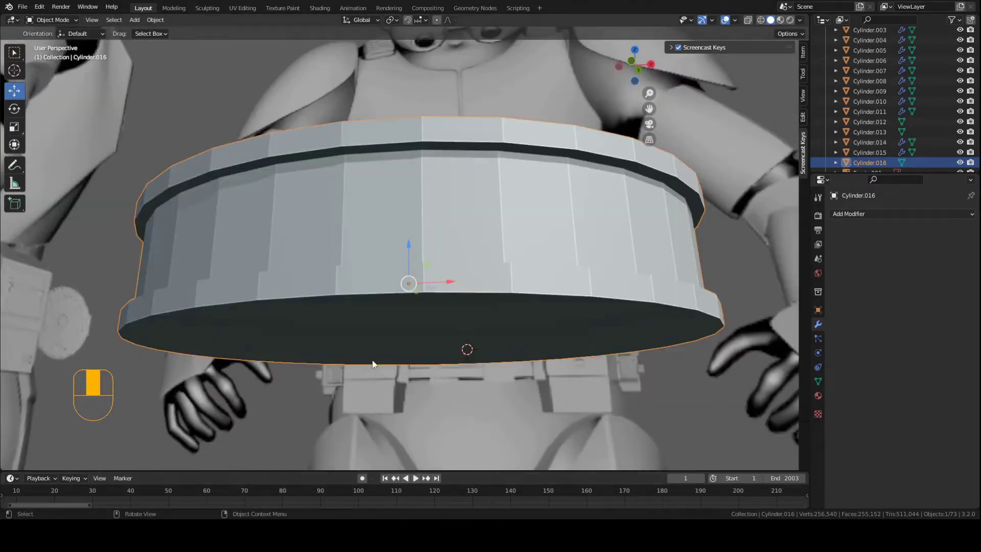
Enable Auto Smooth at 30° for the belt and apply Shade Smooth to it
left_click(52, 21)
left_click(49, 30)
scroll(402, 214, "down", 3)
middle_click_drag(614, 309, 627, 338)
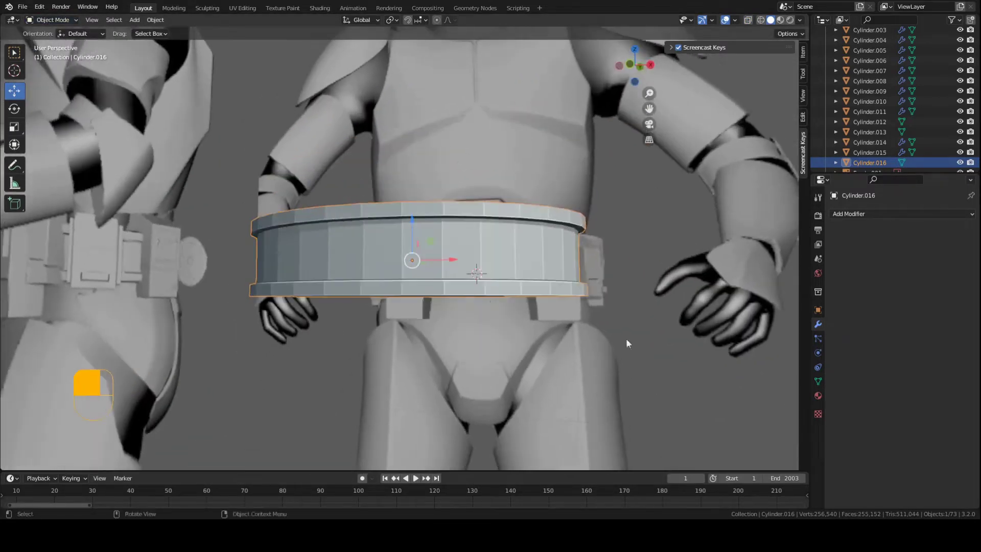
left_click(818, 381)
left_click(890, 427)
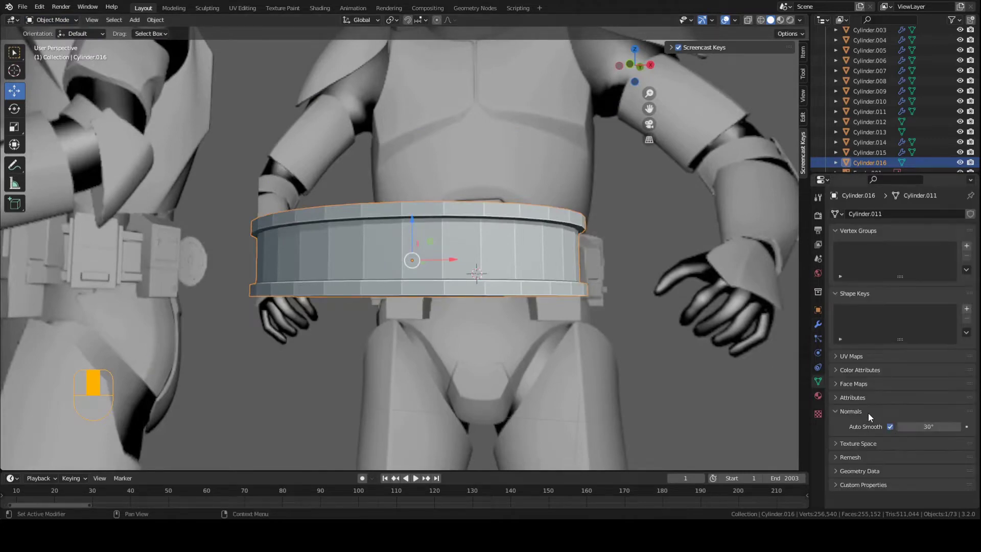
middle_click_drag(734, 372, 528, 307)
right_click(445, 278)
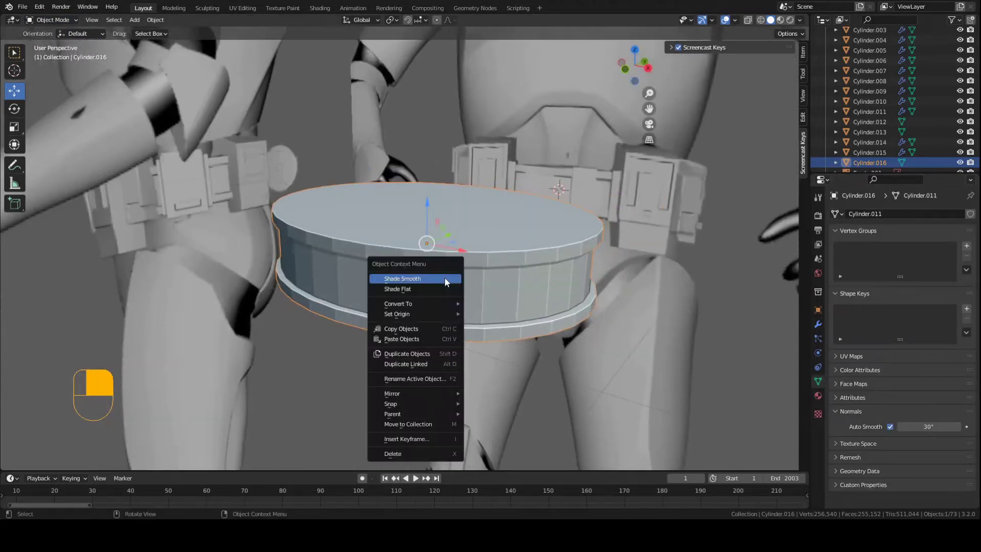
left_click(444, 279)
Compare the belt's shading with Auto Smooth off and on, leave it enabled, deselect everything and save the file
middle_click_drag(456, 283, 801, 412)
left_click(889, 427)
left_click(890, 427)
mouse_move(512, 268)
middle_mouse_down()
mouse_move(544, 314)
mouse_move(569, 318)
mouse_move(538, 296)
mouse_move(552, 290)
mouse_move(544, 305)
middle_mouse_up()
key("a")
key("a")
key("ctrl+s")
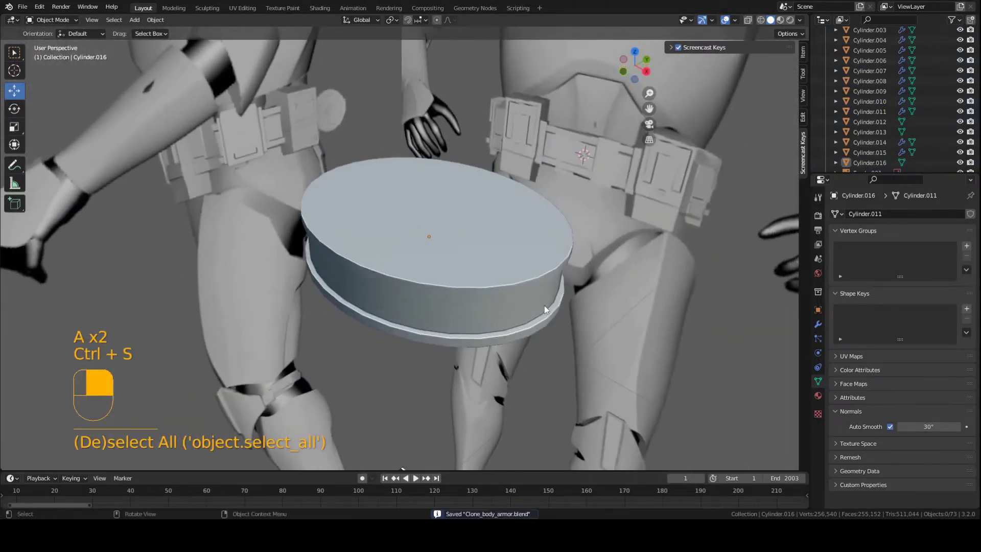
Reselect the belt, enter Edit Mode and select its top and bottom cap faces
left_click(544, 305)
left_click(57, 20)
left_click(51, 41)
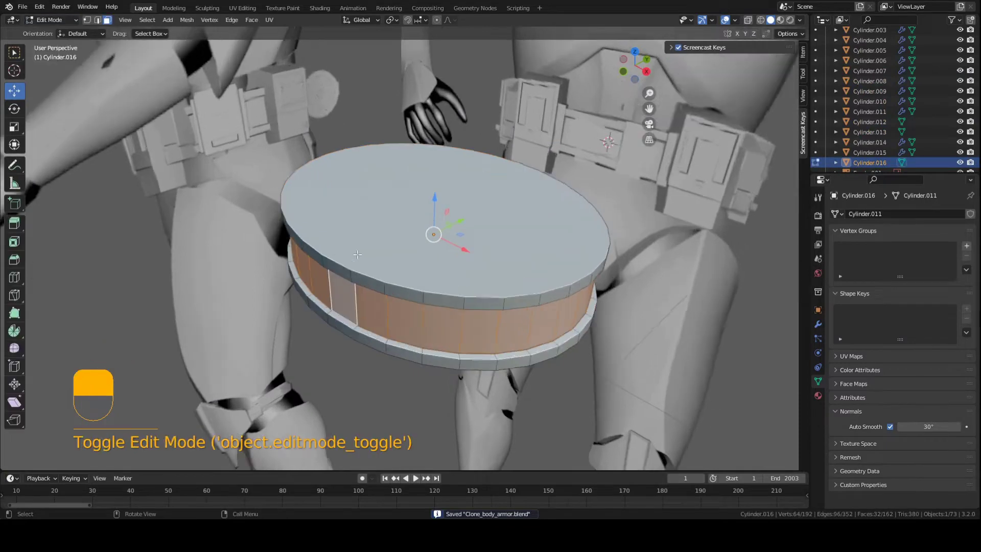
key("3")
left_click(401, 202)
middle_click_drag(439, 240, 426, 274)
left_click(401, 202, "shift")
middle_click_drag(426, 319, 377, 233)
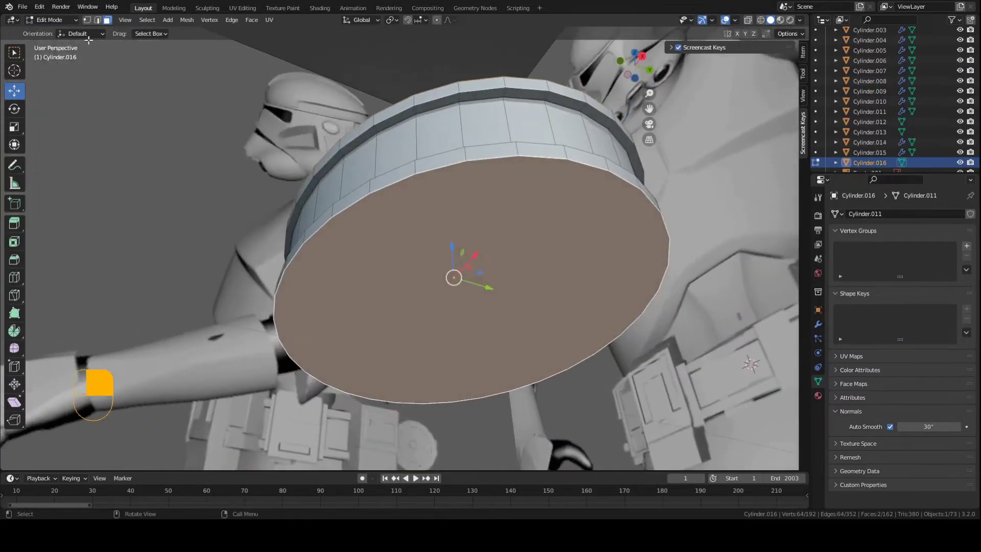
Inset both cap faces to form a rim, save the file and scale the inner faces by about 0.973
key("i")
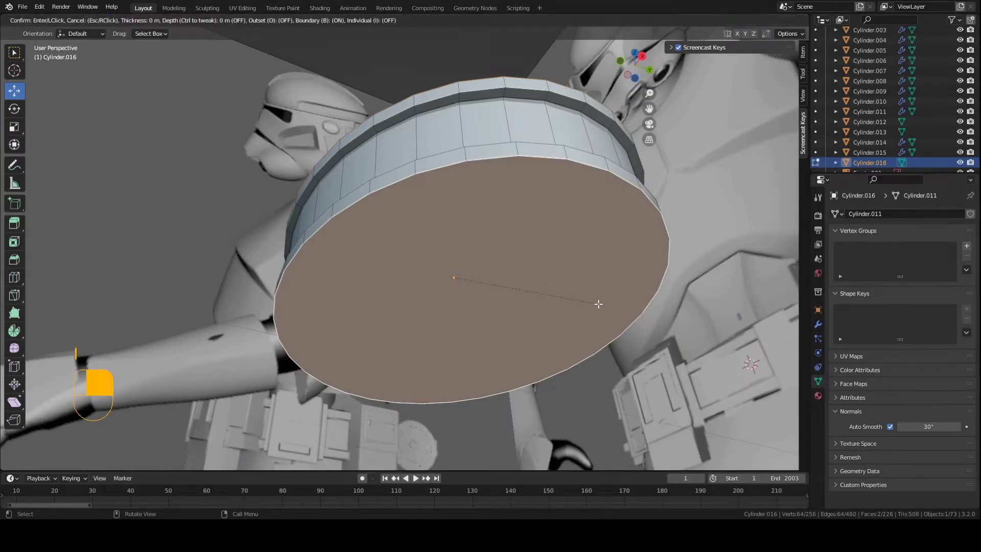
left_click(412, 233)
middle_click_drag(413, 234, 411, 260)
key("ctrl+s")
key("s")
left_click(573, 335)
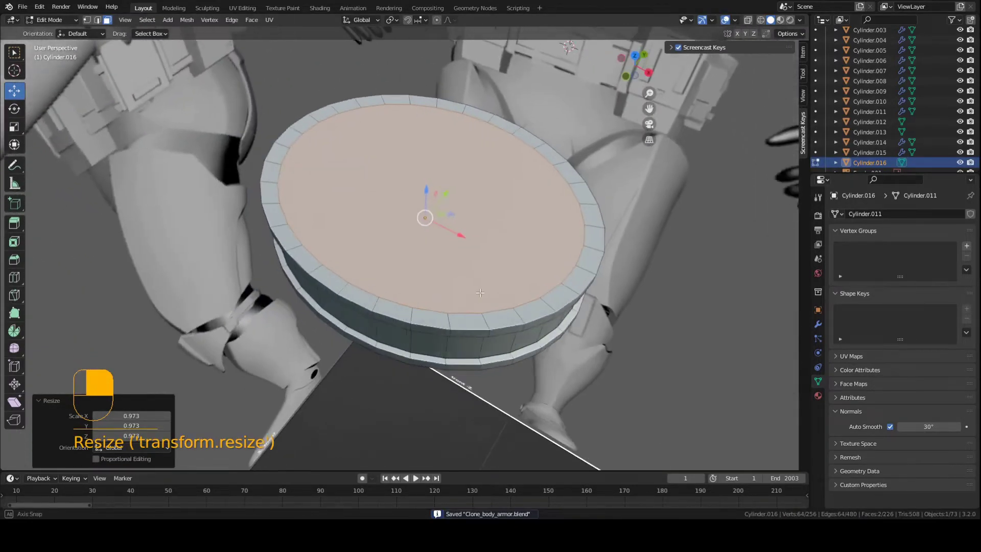
Bridge the belt's upper and lower inner edge loops to make a hollow ring, return to Object Mode and save the file
scroll(411, 261, "up", 4)
right_click(408, 264)
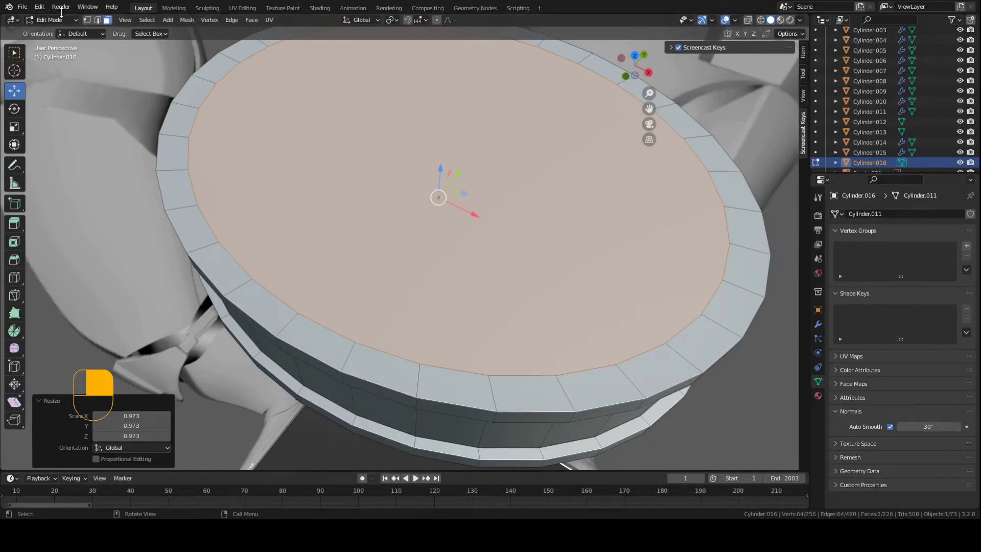
left_click(98, 20)
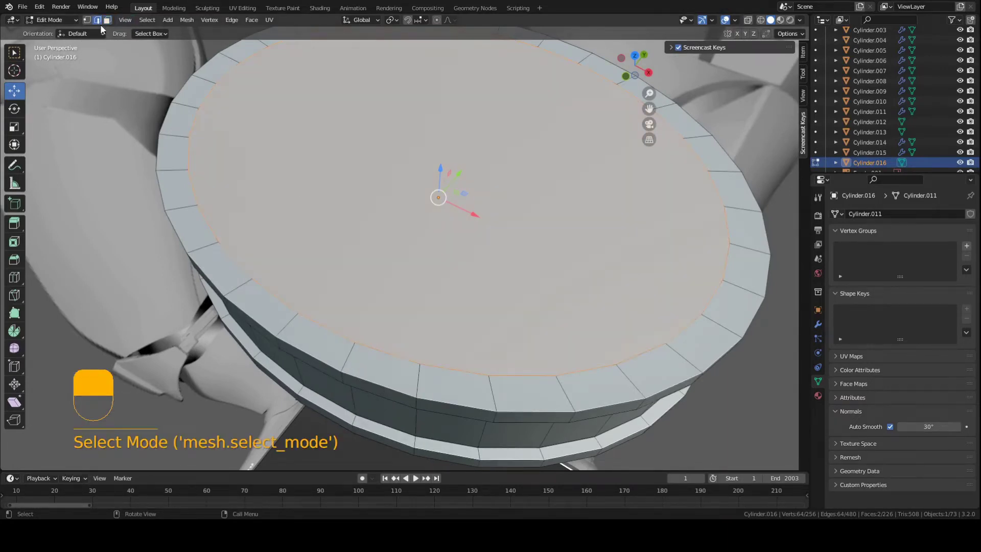
right_click(403, 224)
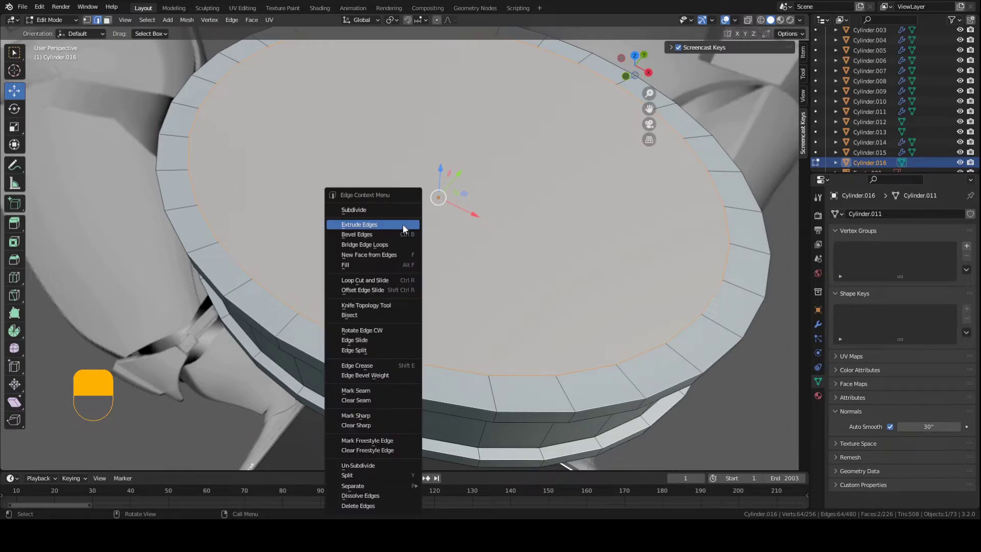
left_click(381, 247)
middle_click_drag(438, 266, 378, 229)
scroll(405, 267, "down", 4)
middle_click_drag(405, 267, 401, 357)
scroll(408, 247, "up", 3)
scroll(418, 215, "down", 4)
scroll(401, 357, "up", 1)
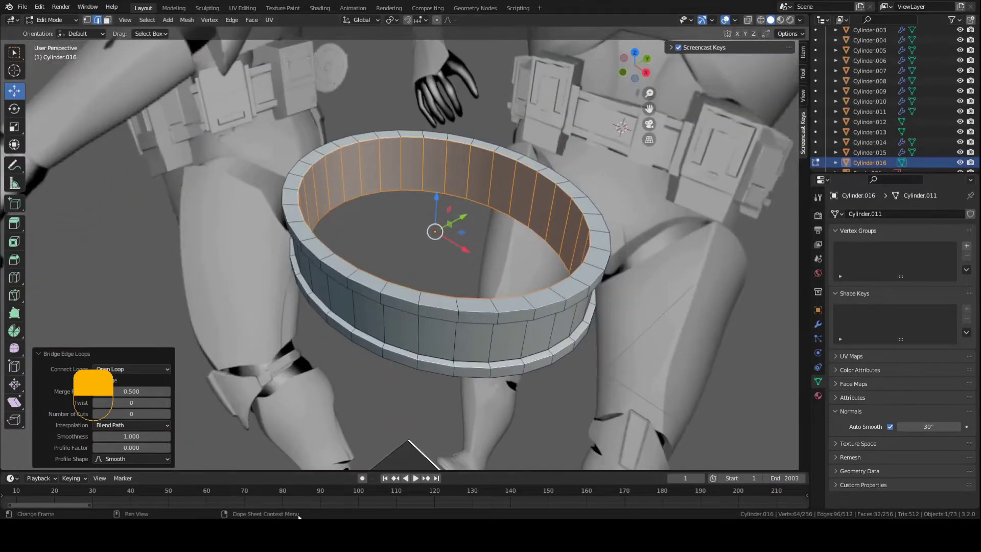
key("Tab")
key("KP_1")
key("ctrl+s")
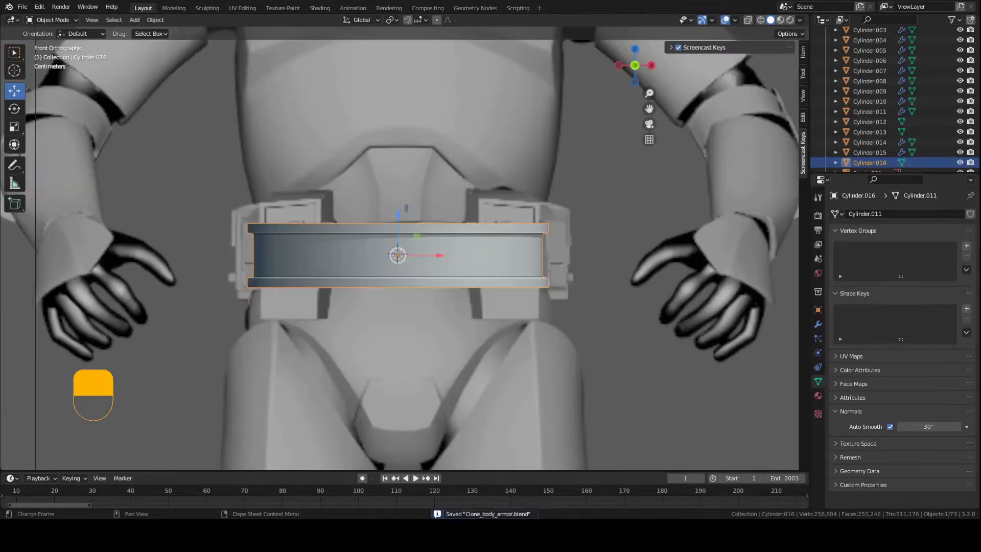
Try a Subdivision Surface modifier with viewport level 2 on the belt and remove it
scroll(406, 347, "up", 3)
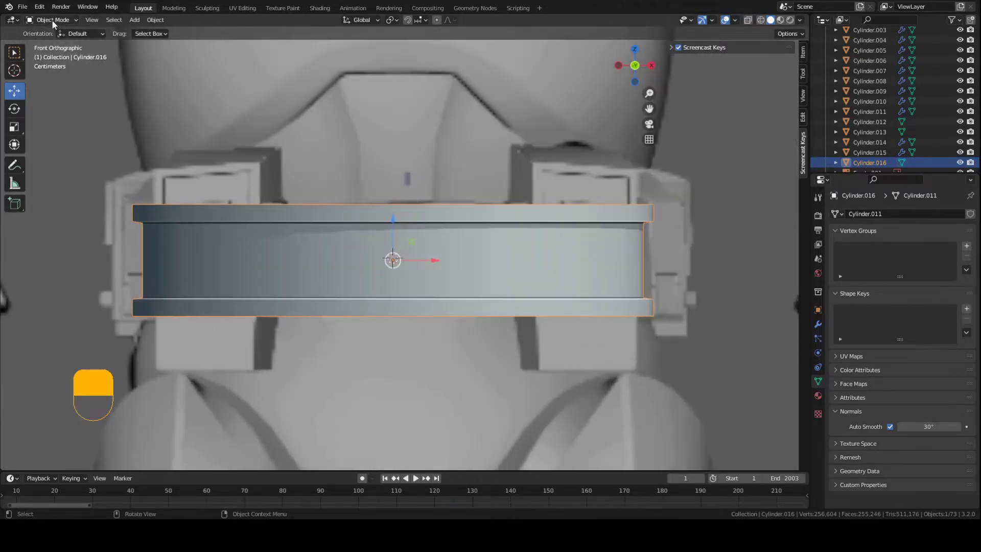
left_click(817, 323)
left_click(849, 214)
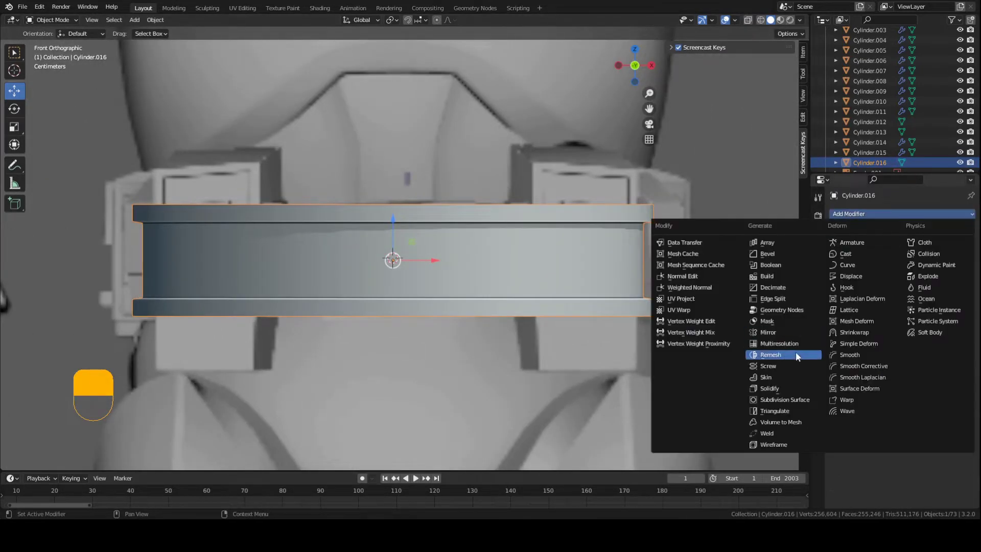
left_click(802, 400)
middle_click_drag(606, 286, 581, 305)
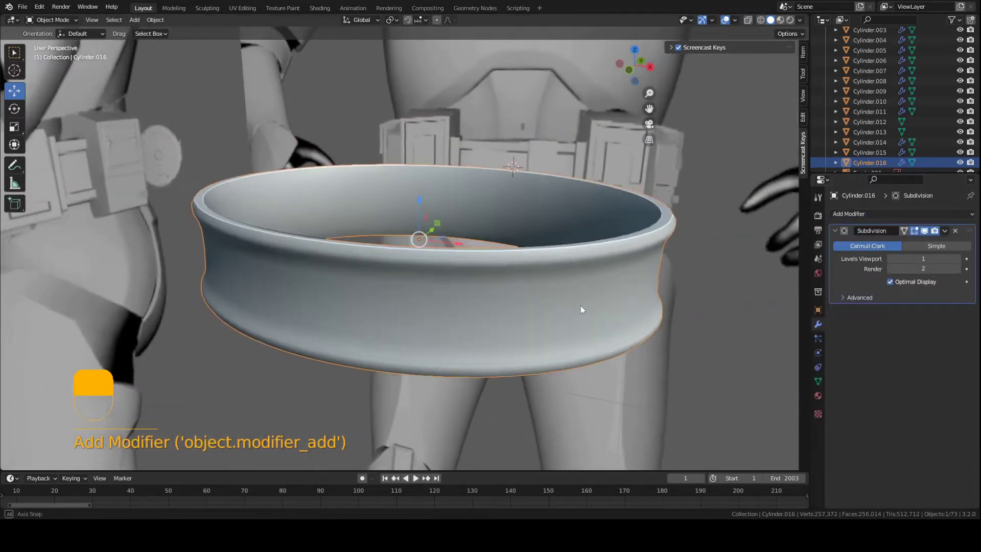
left_click(957, 260)
middle_click_drag(479, 239, 511, 221)
middle_click_drag(392, 240, 394, 276)
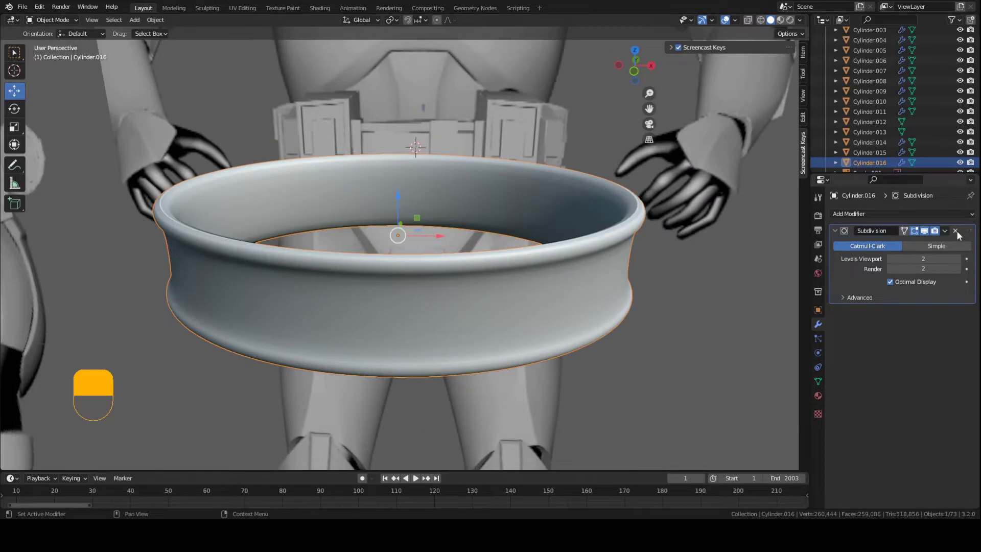
left_click(955, 231)
middle_click_drag(477, 258, 407, 271)
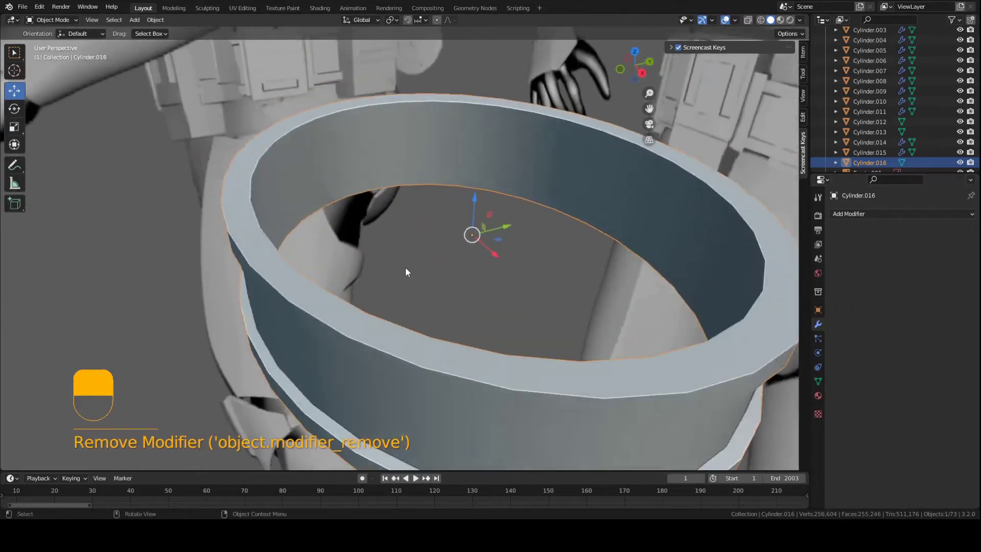
Save the file and display the belt in wireframe over the front reference
key("KP_1")
key("ctrl+s")
scroll(409, 263, "down", 3)
scroll(477, 259, "up", 3)
key("z")
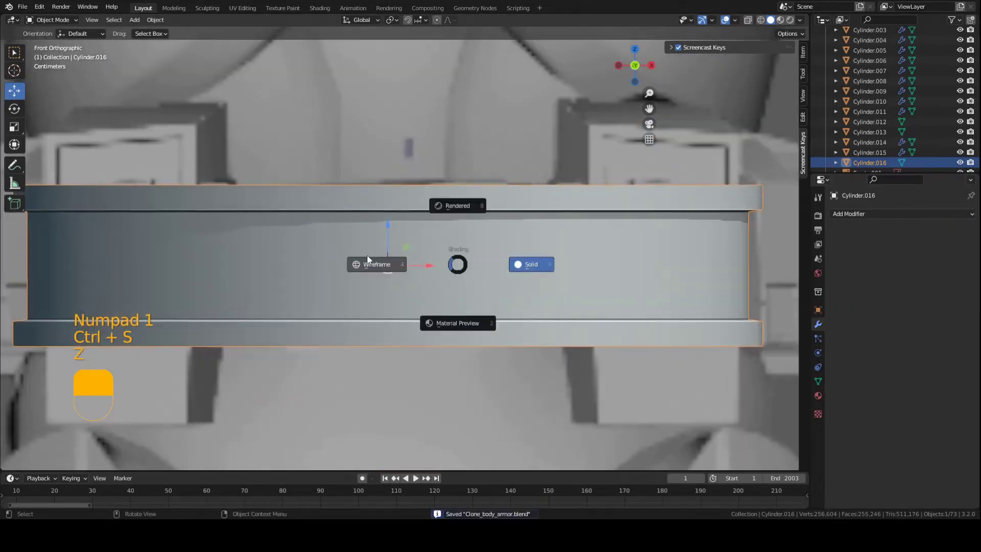
left_click(368, 262)
Try moving the belt about 0.065 m down, switch to solid shading and undo the move
key("g")
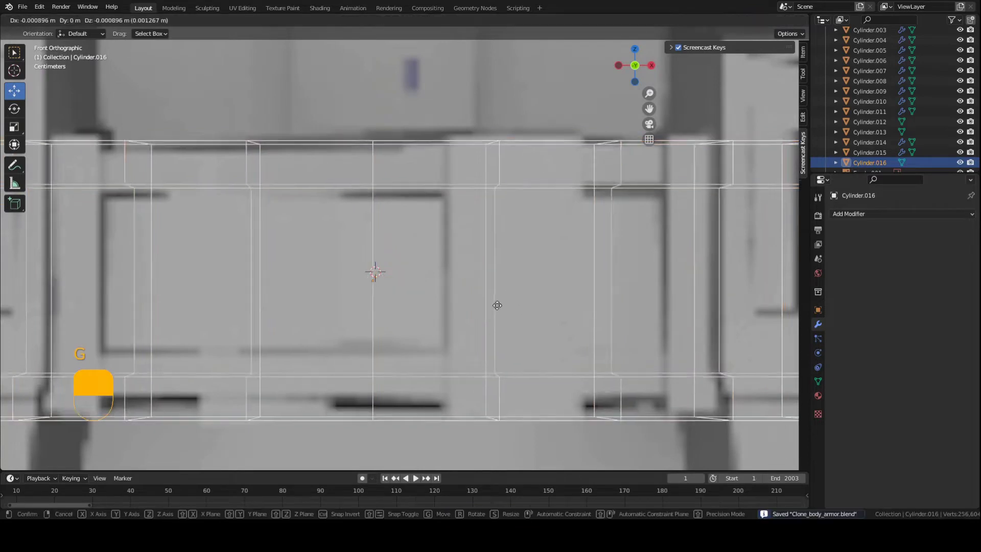
left_click(498, 37)
scroll(492, 238, "down", 2)
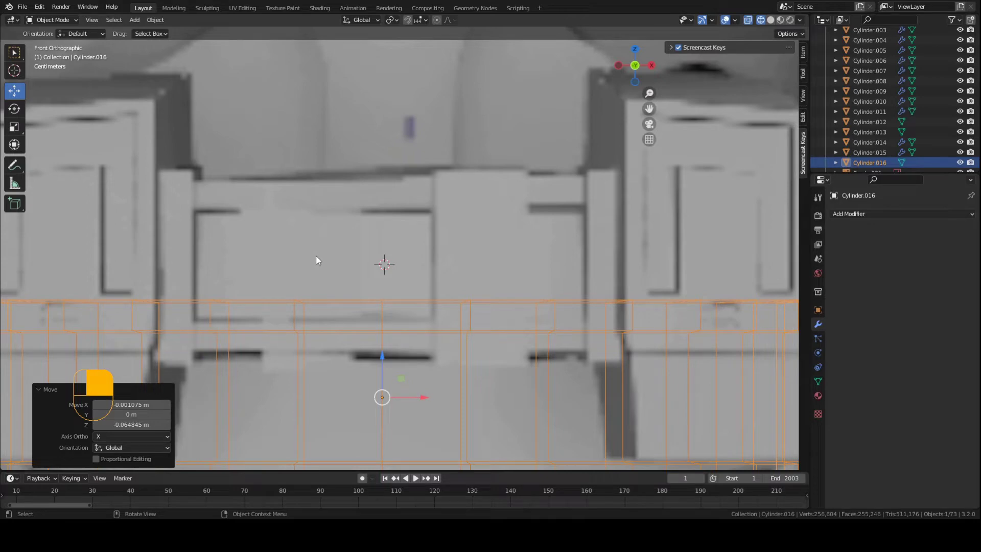
scroll(313, 262, "down", 6)
middle_click_drag(313, 261, 361, 246)
key("z")
left_click(376, 253)
key("ctrl+z")
Inspect the belt's recessed band and rims from several angles and from the front, saving the file
scroll(272, 271, "up", 2)
left_click(271, 271)
key("ctrl+s")
scroll(265, 226, "up", 3)
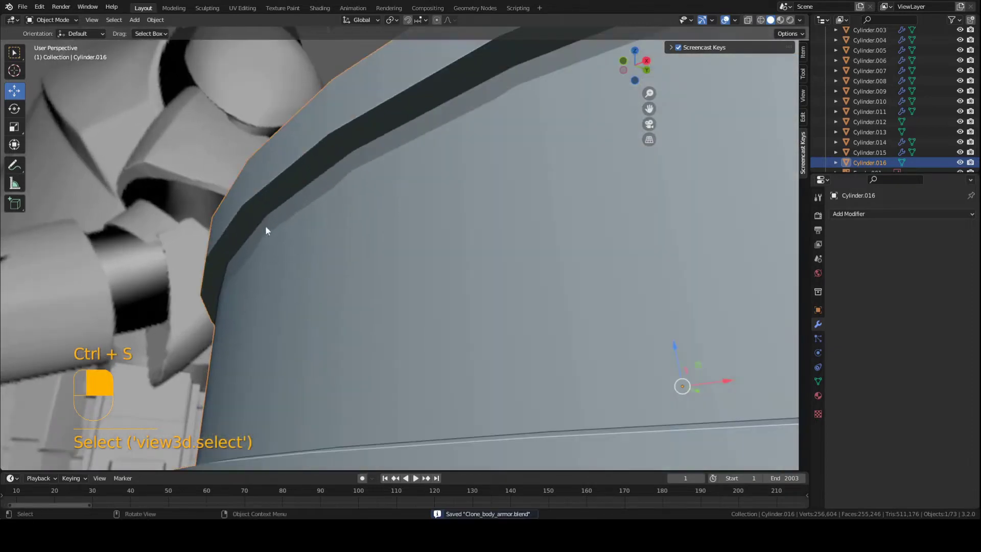
middle_click_drag(287, 273, 416, 249)
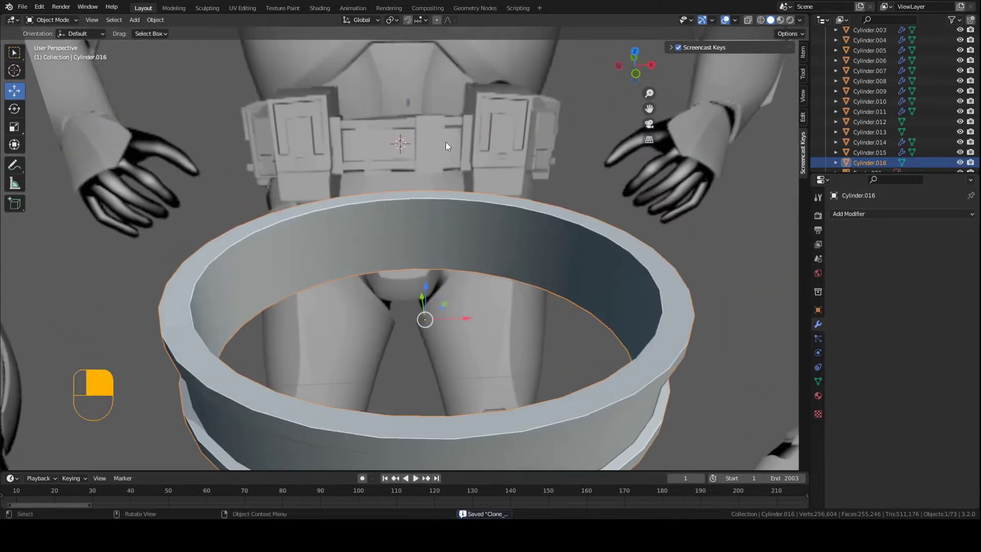
middle_click_drag(461, 144, 480, 299)
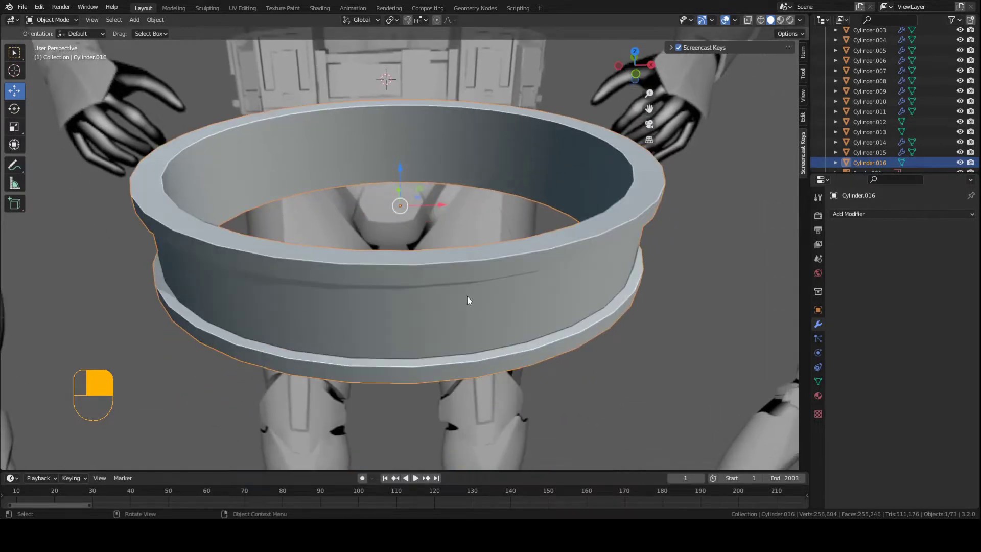
key("KP_1")
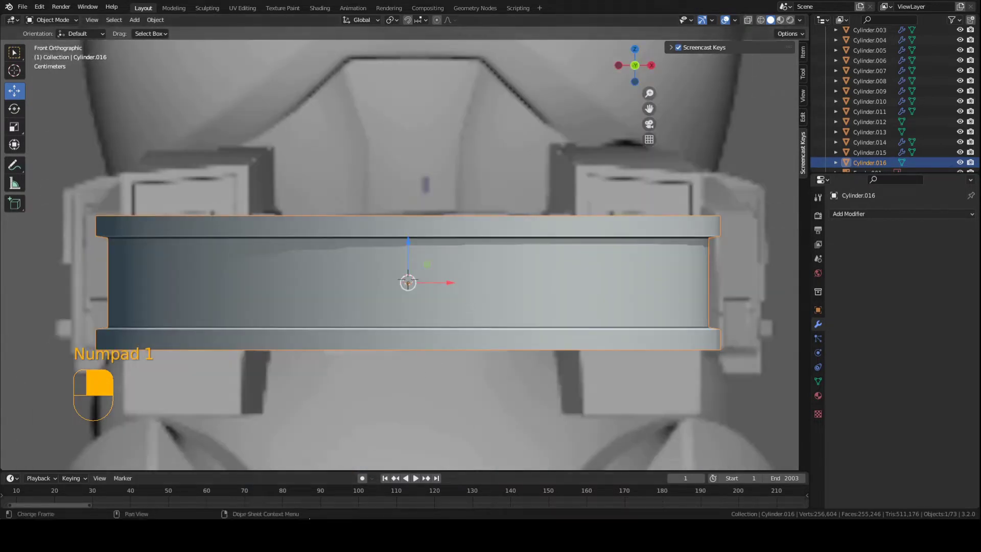
scroll(400, 254, "down", 1)
key("ctrl+s")
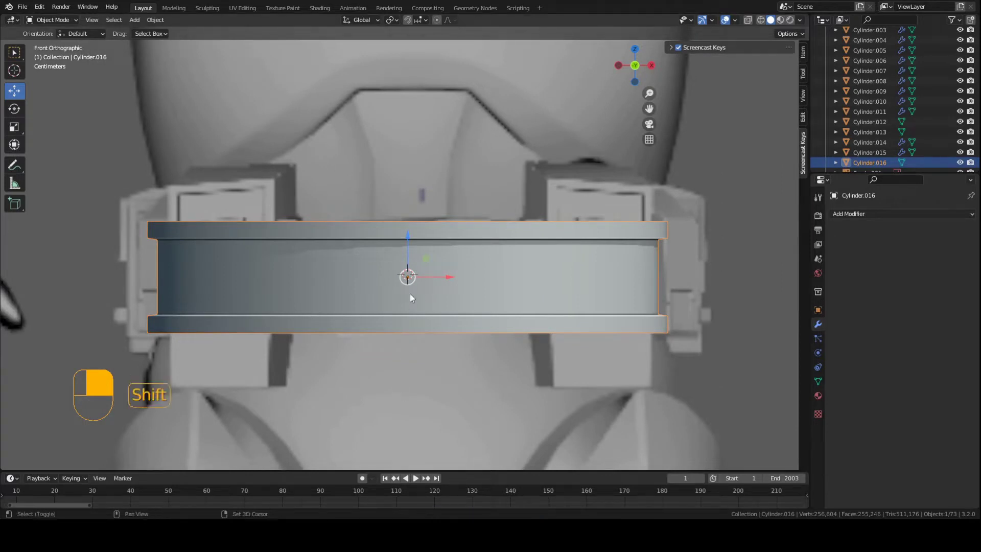
Add a cube mesh at the belt's centre and scale it uniformly to 0.035
key("shift+a")
key("shift+a")
mouse_move(424, 282)
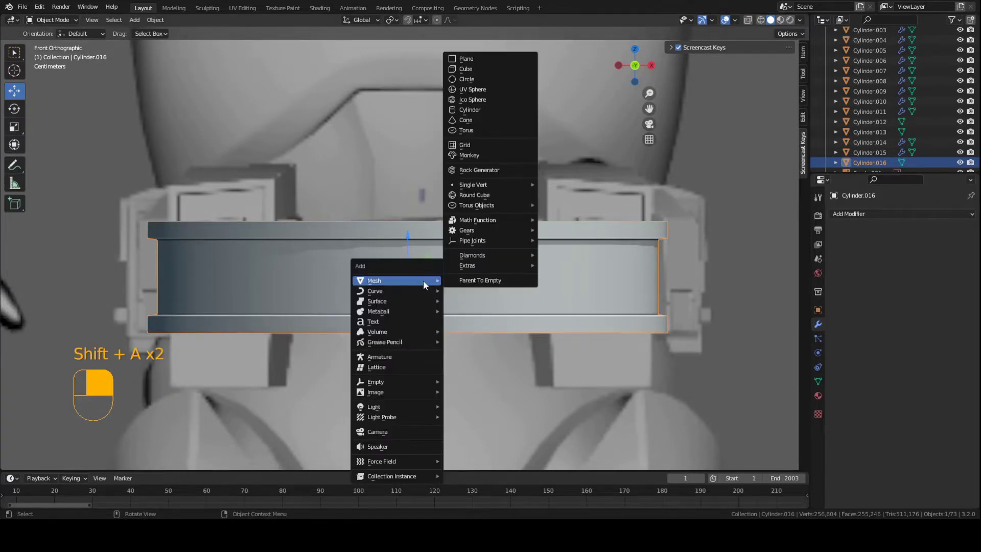
left_click(491, 69)
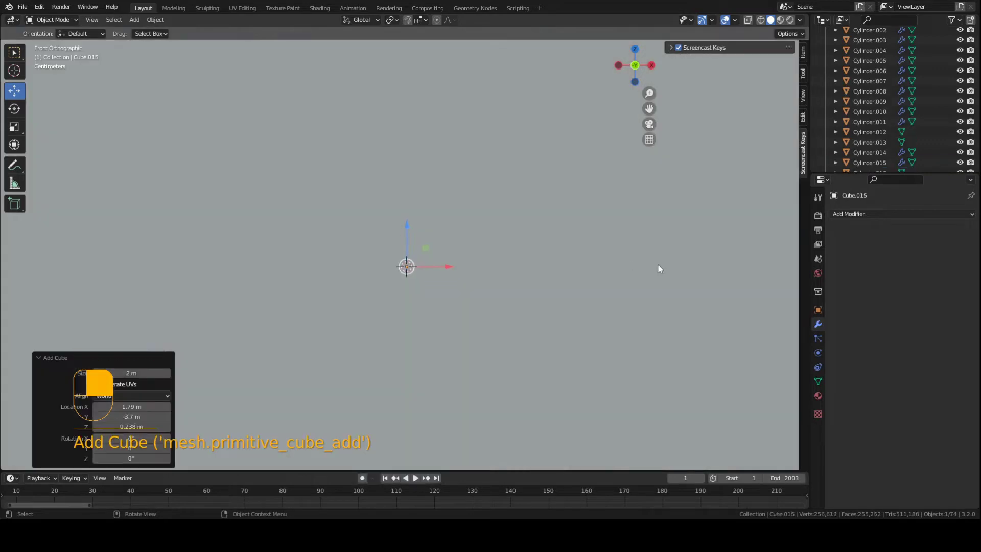
key("s")
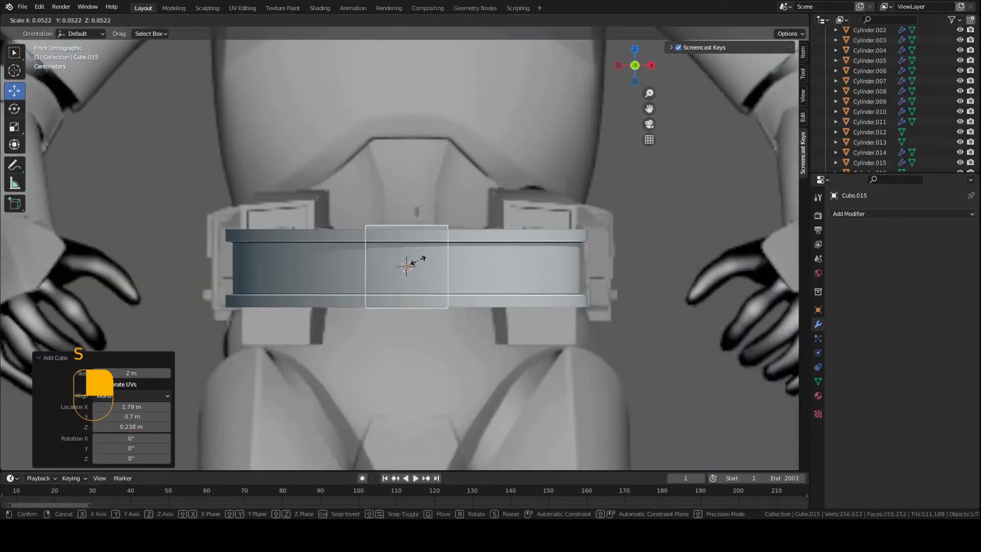
left_click(407, 266)
Move the cube about 0.052 m along X and 0.013 m up over the reference's belt clasp, using wireframe display
scroll(473, 259, "up", 4)
key("z")
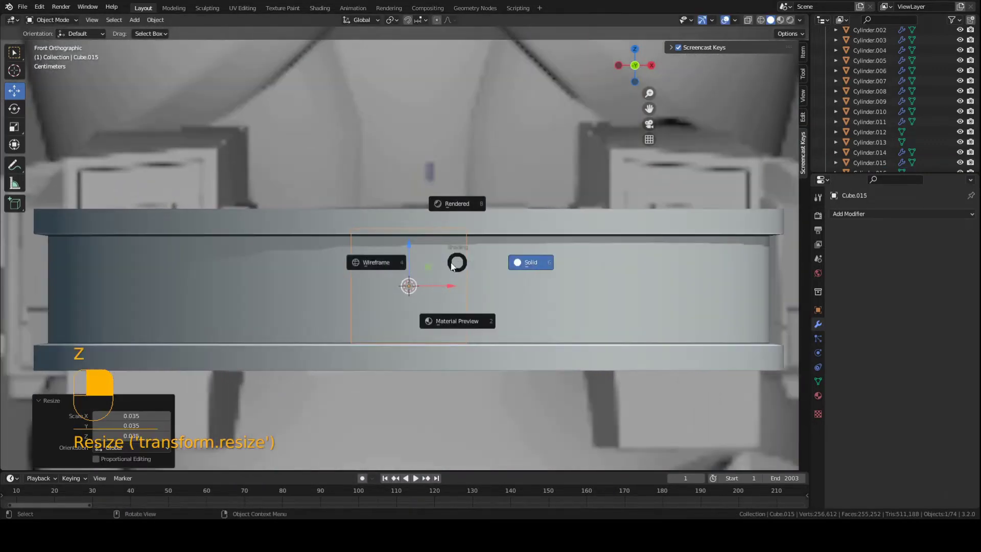
left_click(387, 258)
key("g")
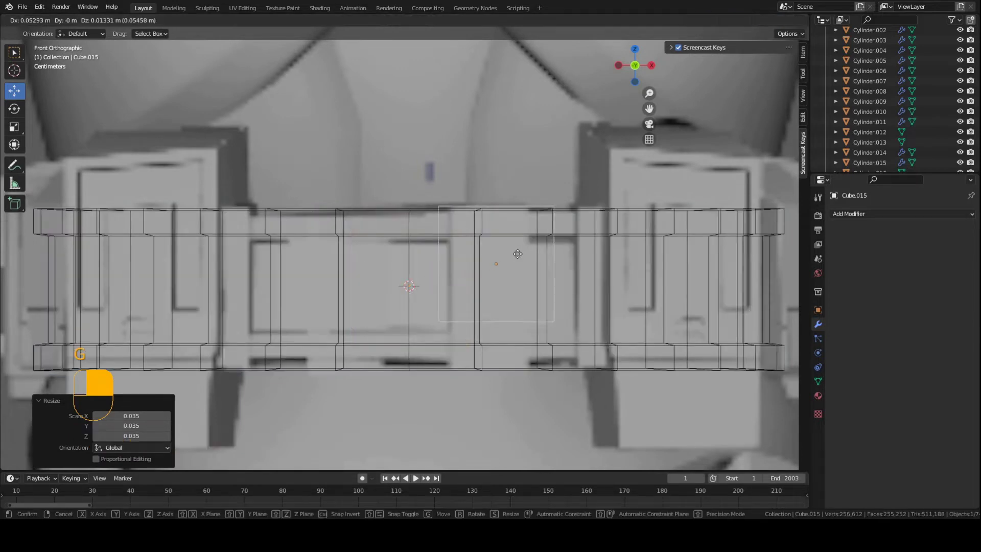
left_click(517, 252)
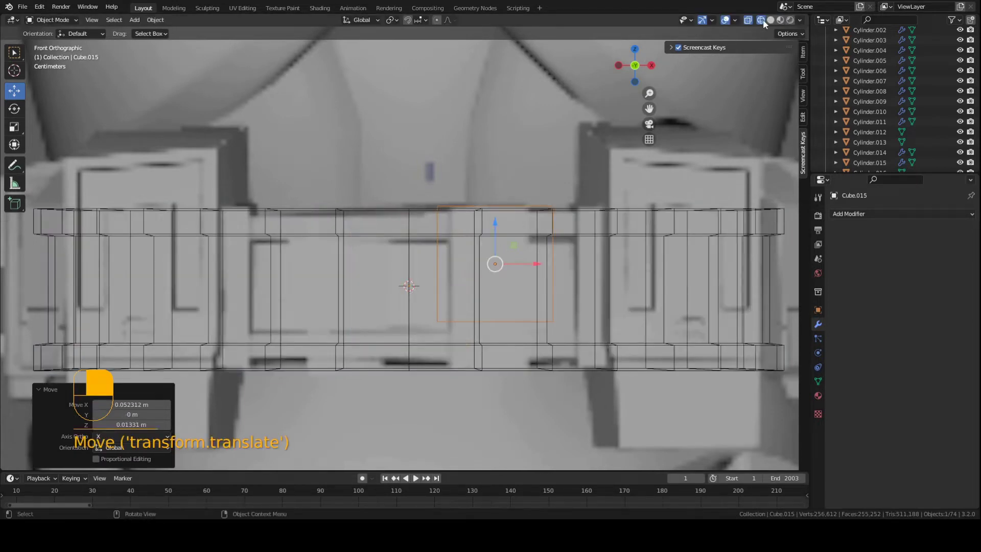
Return to solid shading, save the file and move the cube about -0.68 m along Y to the belt's front
key("z")
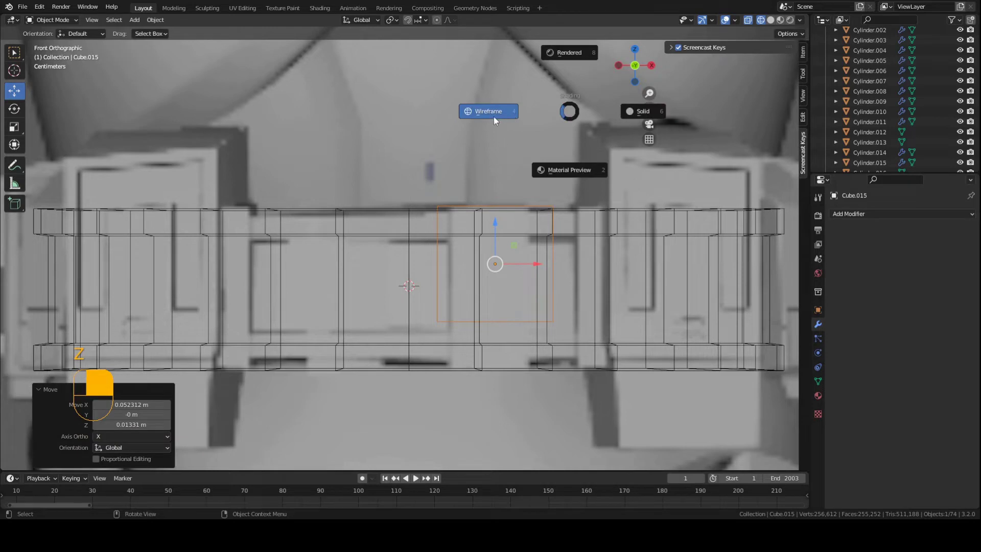
left_click(645, 112)
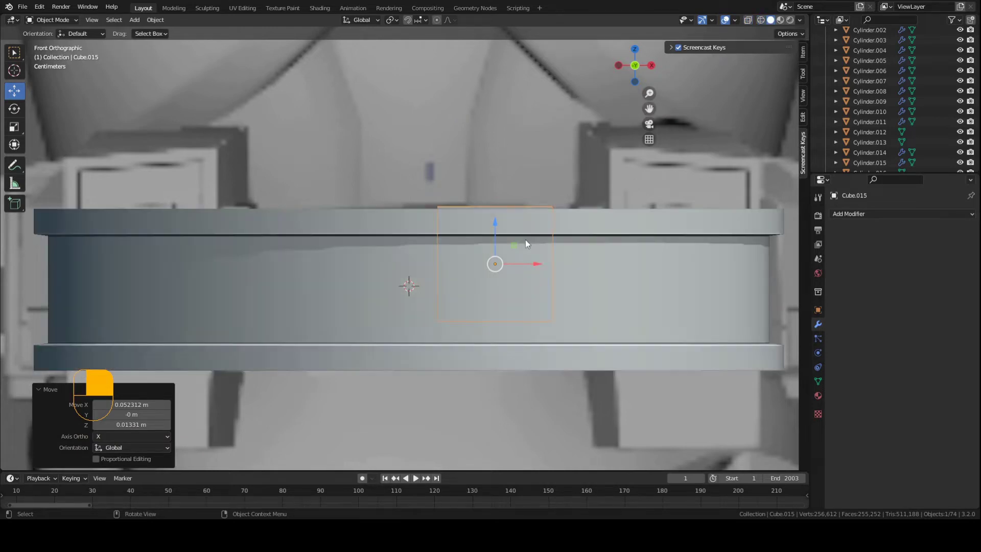
mouse_move(526, 250)
middle_mouse_down()
mouse_move(449, 223)
mouse_move(486, 254)
middle_mouse_up()
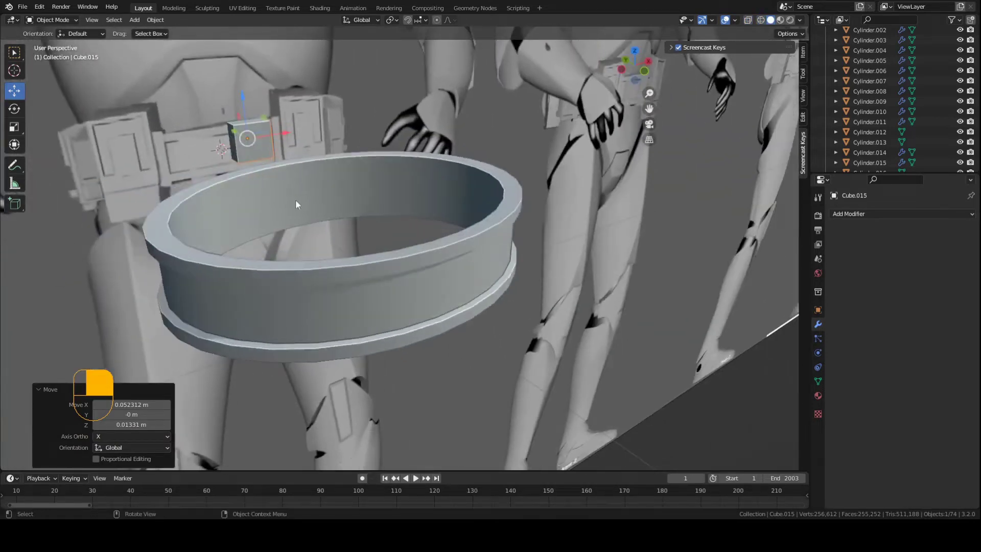
key("ctrl+s")
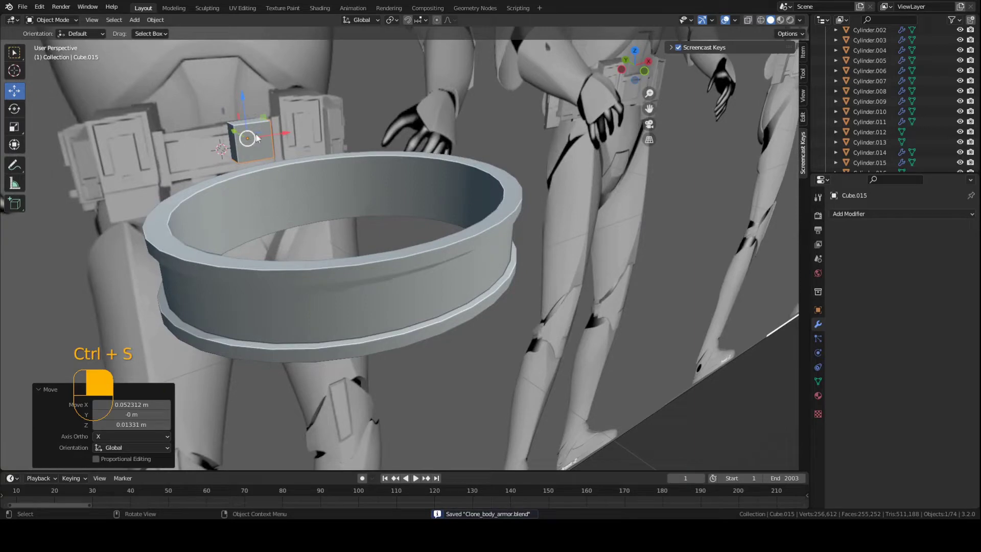
left_click_drag(234, 139, 498, 254)
Flatten the cube along Y by a factor of 0.339 at the belt's outer face
middle_click_drag(341, 201, 409, 230)
scroll(450, 271, "up", 2)
key("s")
key("y")
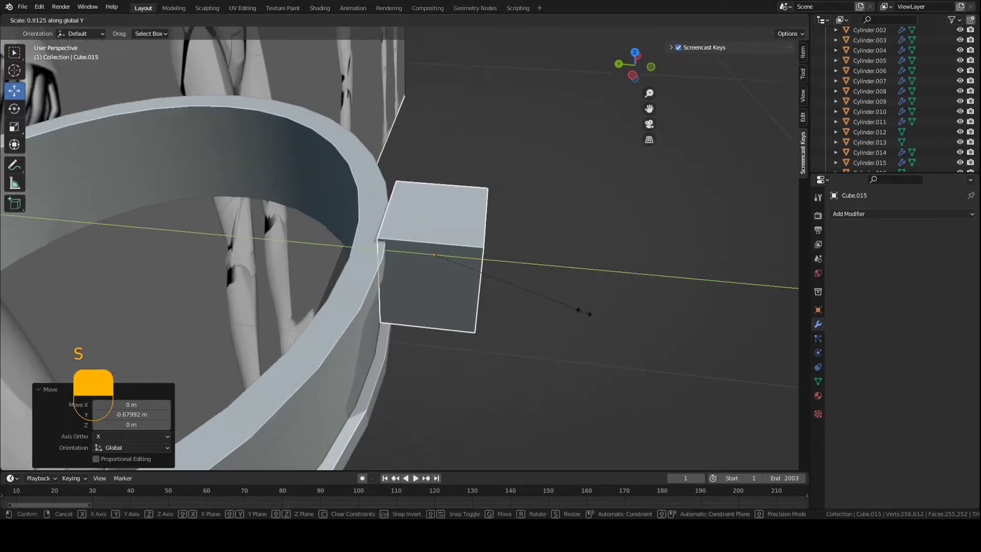
left_click(492, 270)
middle_click_drag(493, 271, 450, 264)
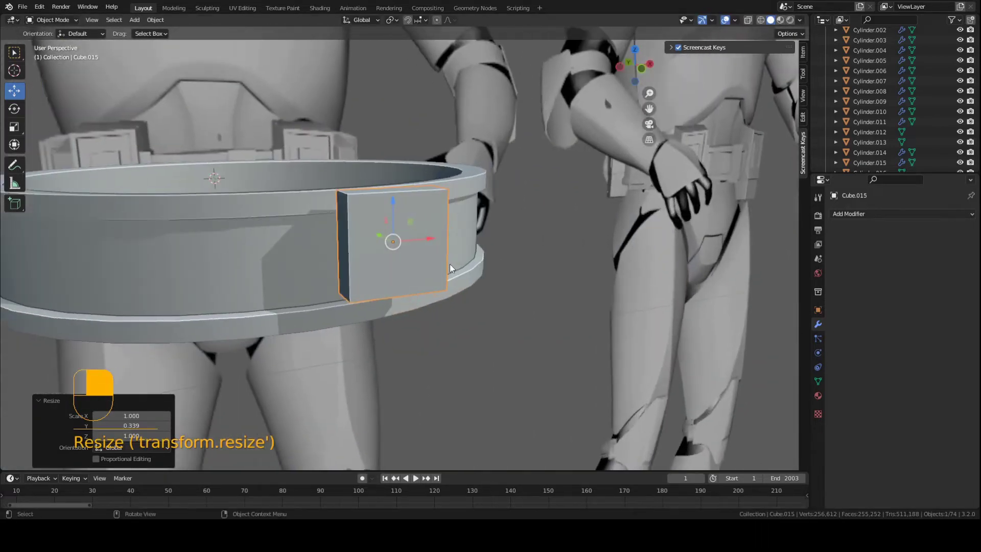
Narrow the cube along X by a factor of 0.651 to fit the clasp in the front wireframe view
key("KP_1")
scroll(448, 261, "up", 2)
key("z")
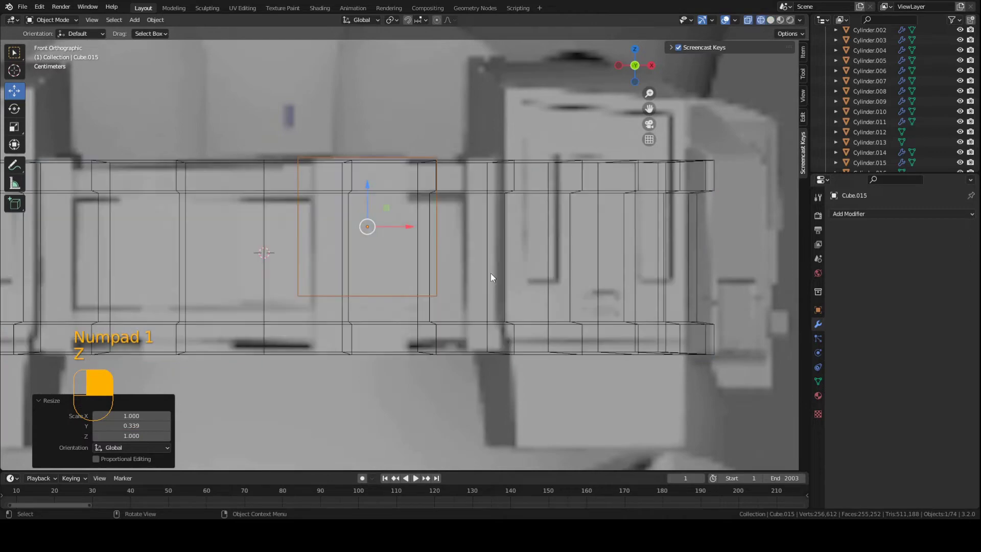
key("s")
left_click(493, 270)
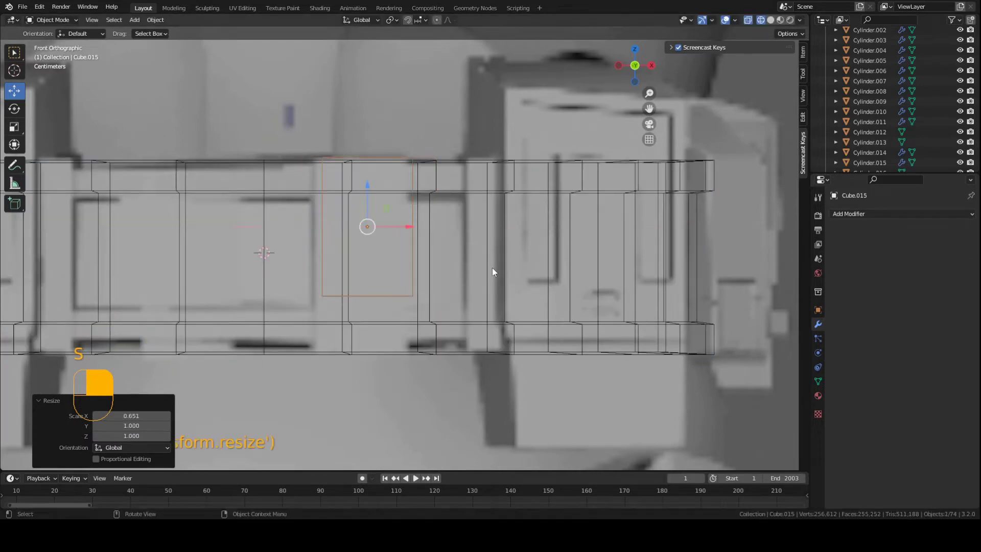
Adjust the block's width along X and thickness along Y in solid shading, and save the file
key("z")
mouse_move(400, 242)
middle_mouse_down()
mouse_move(478, 320)
mouse_move(486, 361)
mouse_move(501, 328)
mouse_move(528, 340)
mouse_move(449, 274)
mouse_move(480, 303)
mouse_move(346, 274)
mouse_move(405, 304)
middle_mouse_up()
key("s")
key("x")
left_click(498, 326)
key("s")
key("y")
left_click(522, 338)
key("ctrl+s")
Scale the block by 0.866 along Y, move it about 0.038 m along Y into the belt and save the file
key("s")
key("y")
left_click(459, 282)
key("g")
key("y")
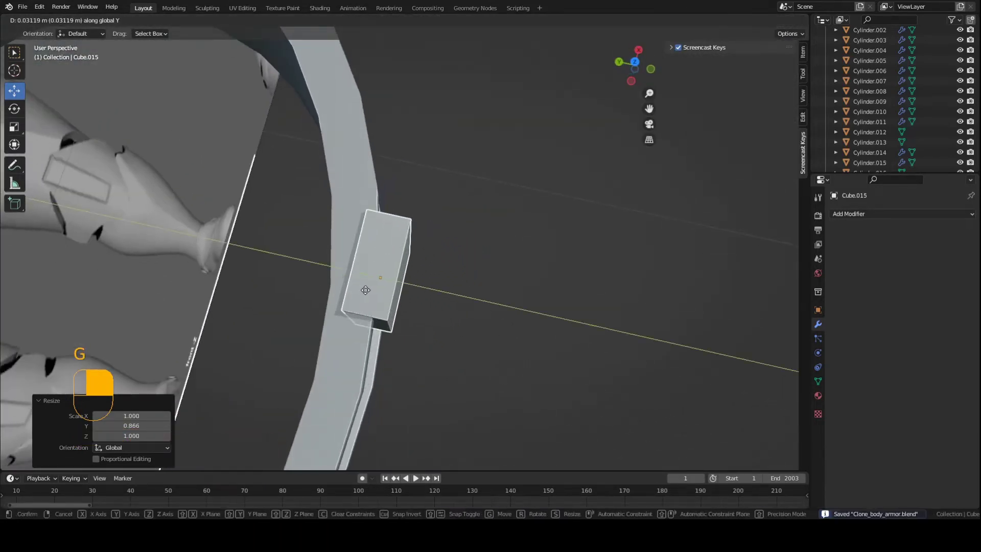
left_click(352, 286)
key("ctrl+s")
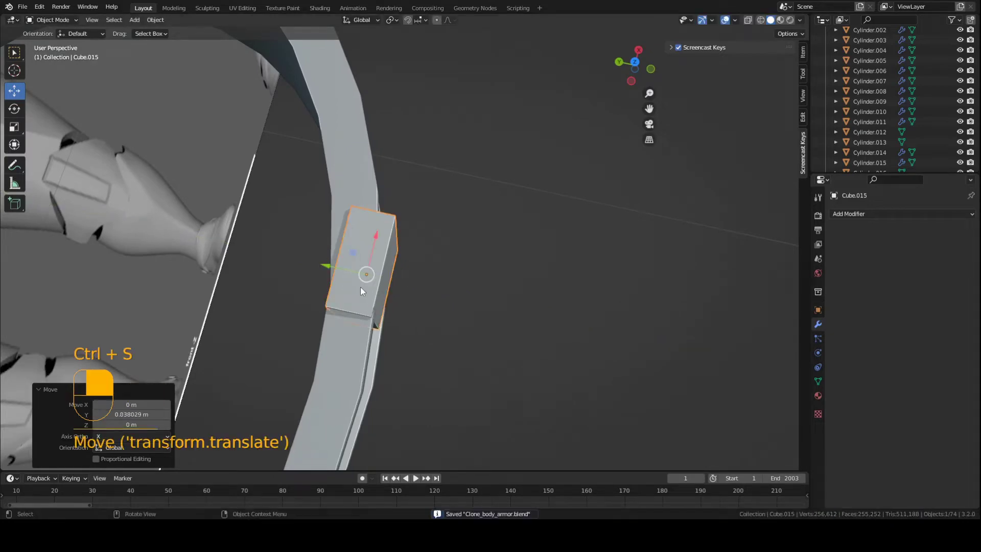
middle_click_drag(360, 287, 419, 284)
key("KP_1")
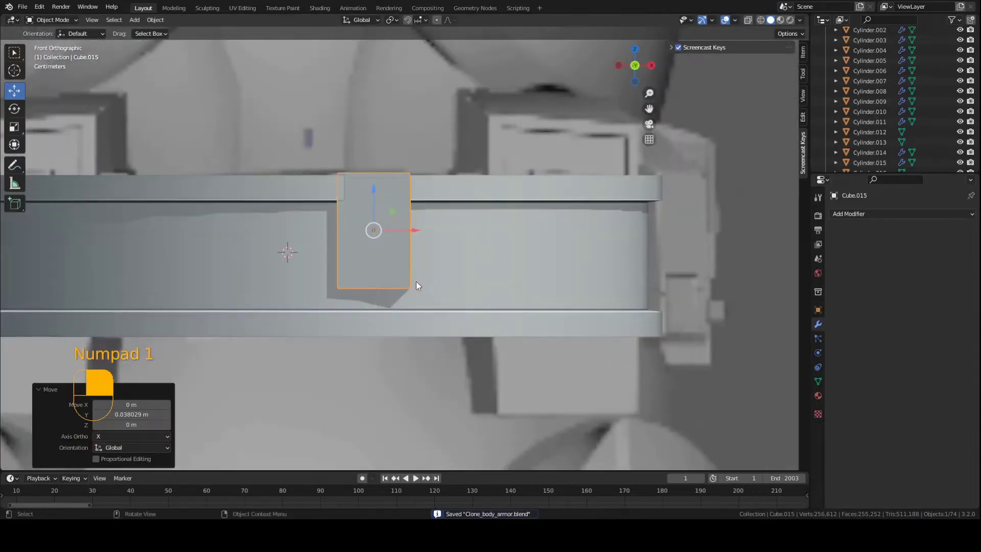
Stretch the clasp block along Z in front wireframe view and lower it until it spans the belt's height
key("z")
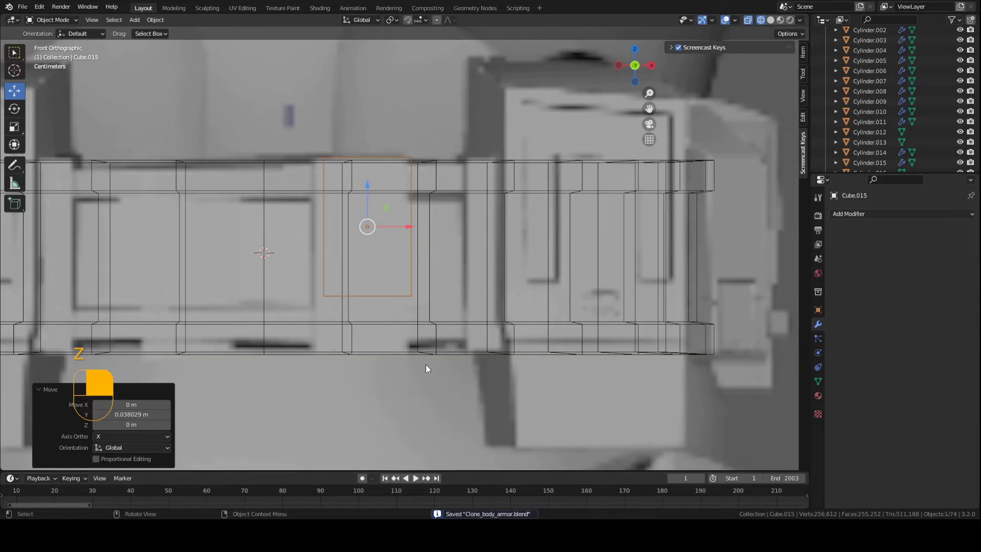
key("s")
key("z")
left_click(494, 406)
key("g")
key("z")
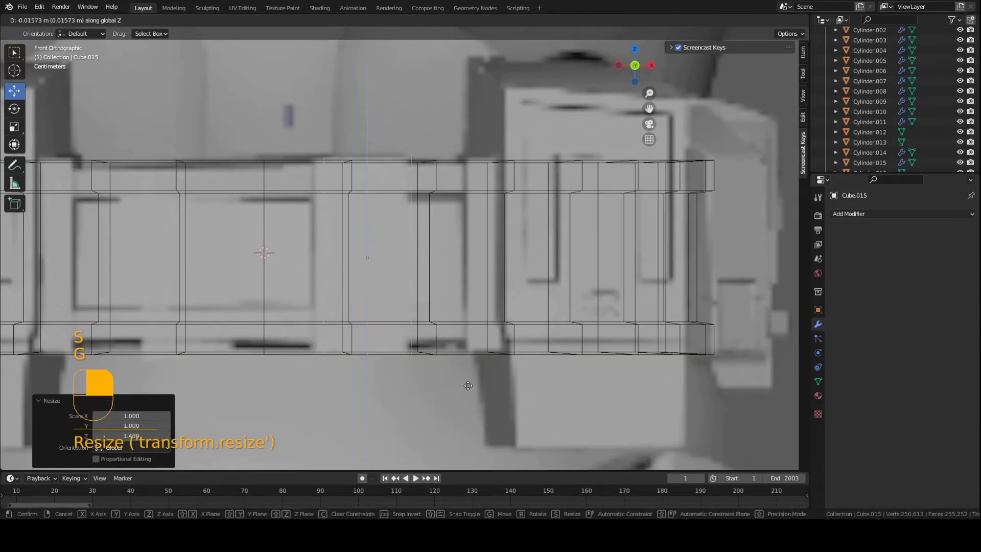
left_click(462, 388)
Adjust the block's width along X, shift it about 0.003 m along X to match the reference, return to solid shading and save
key("s")
key("x")
left_click(474, 387)
key("g")
key("x")
left_click(468, 387)
key("z")
left_click(528, 393)
key("ctrl+s")
Rotate the block about 10° around Z to follow the belt's curve, and save the file
mouse_move(528, 393)
middle_mouse_down()
mouse_move(436, 388)
mouse_move(462, 405)
middle_mouse_up()
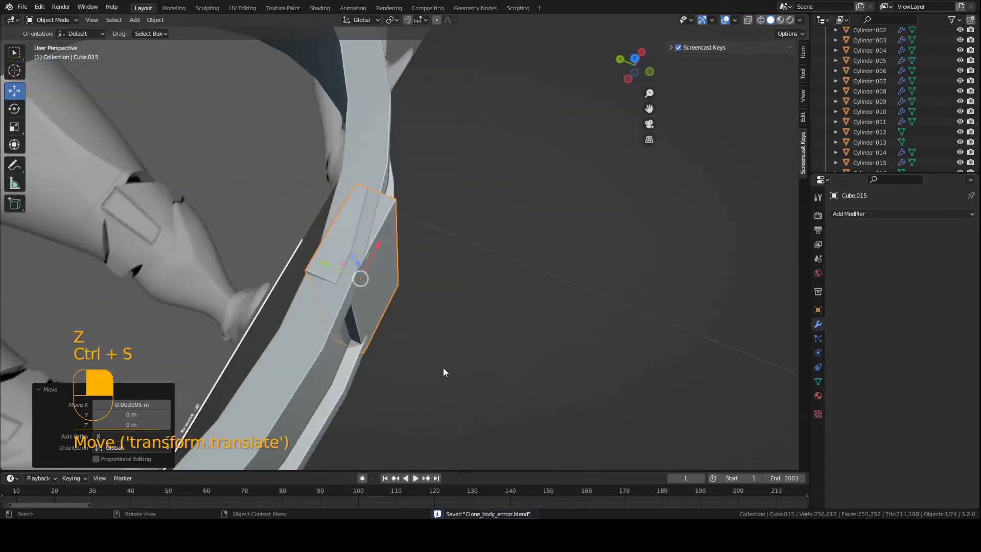
key("r")
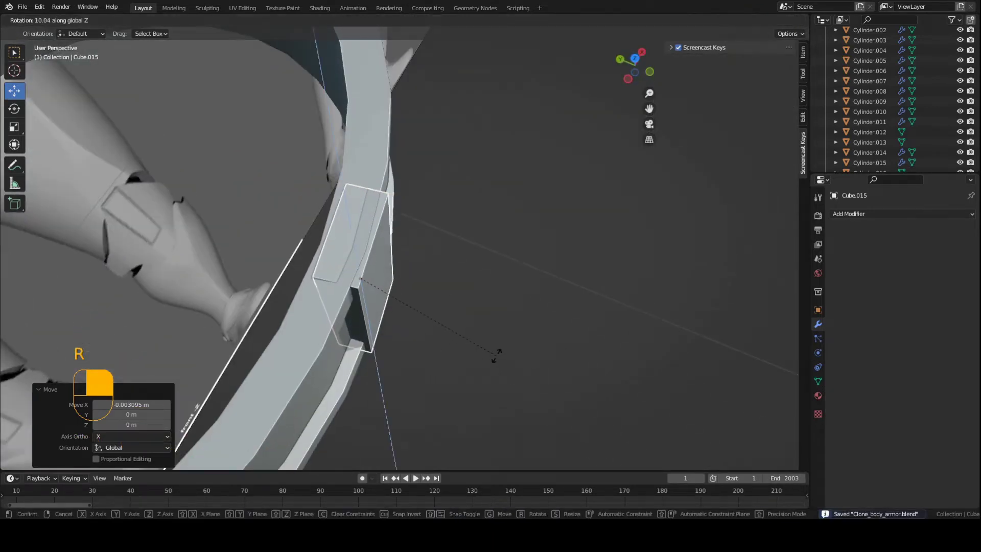
left_click(496, 355)
middle_click_drag(495, 355, 460, 307)
key("a")
key("a")
key("ctrl+s")
key("ctrl+s")
left_click(408, 296)
key("s")
left_click(471, 326)
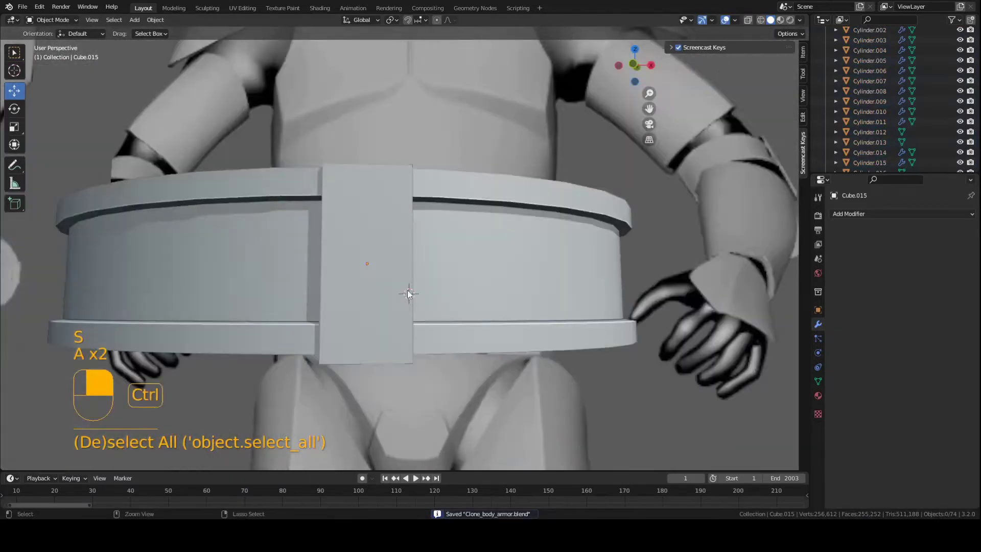
key("ctrl+s")
Duplicate the clasp block in front wireframe view, place the copy at the next strap of the reference, and restore solid shading
middle_click_drag(408, 289, 423, 322)
scroll(423, 322, "down", 3)
middle_click_drag(355, 261, 432, 308)
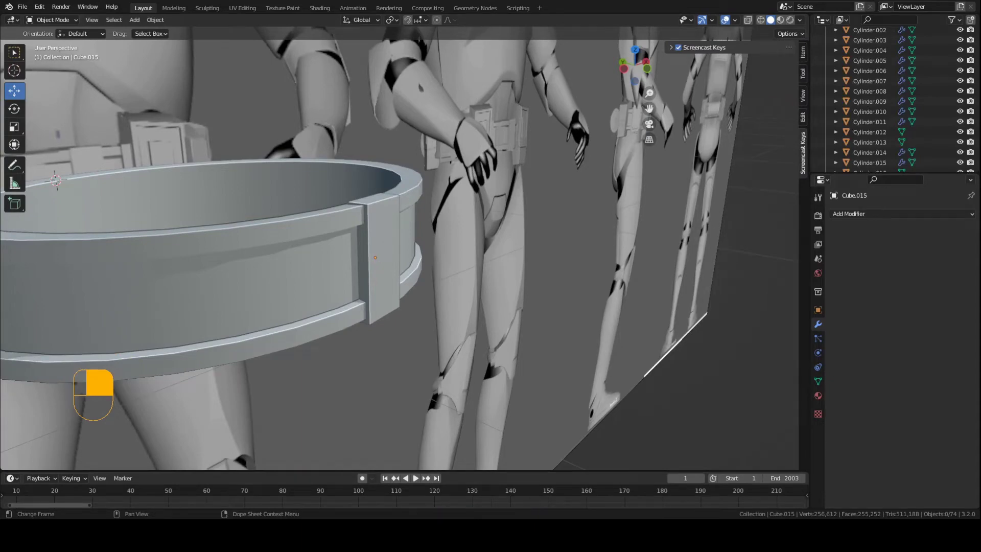
left_click(385, 276)
scroll(375, 289, "up", 2)
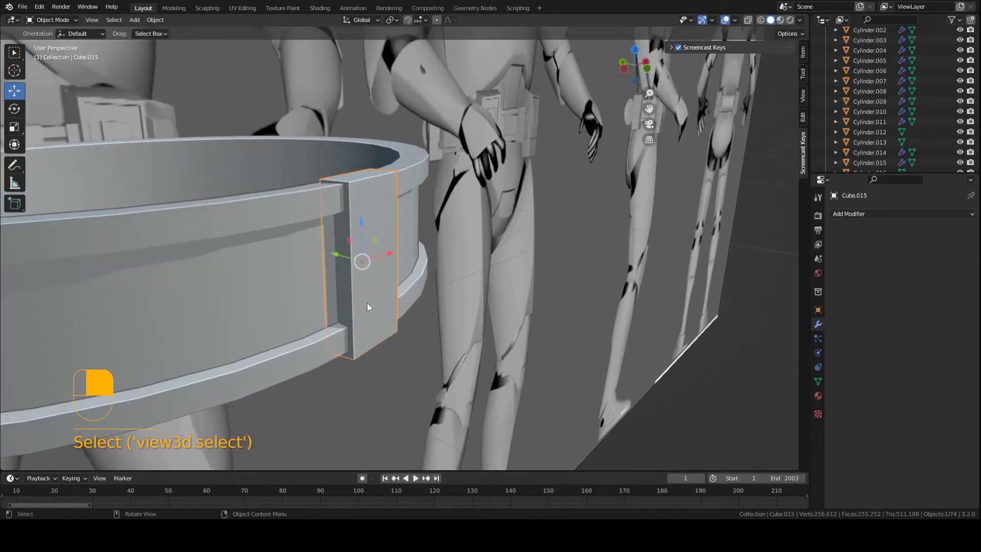
middle_click_drag(270, 319, 288, 427)
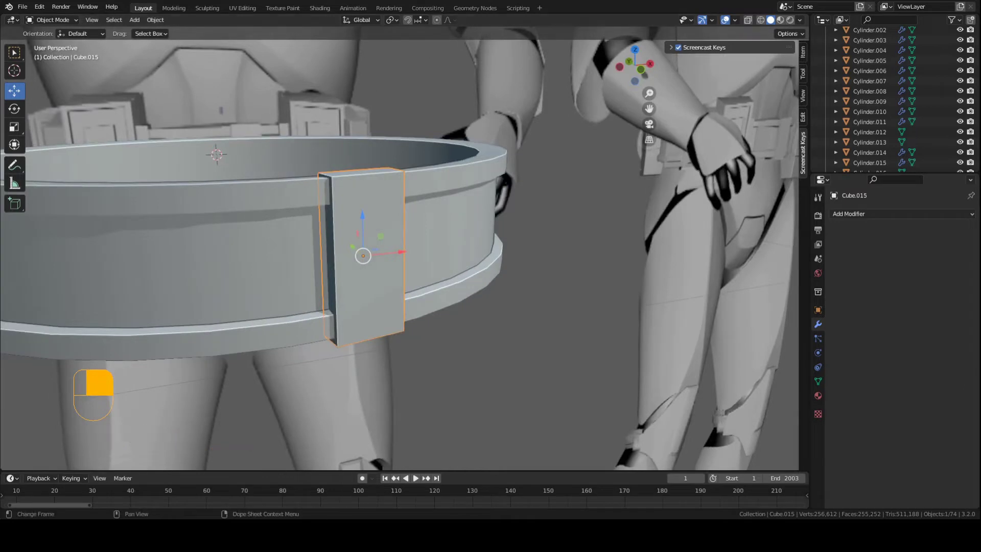
key("KP_1")
key("alt+z")
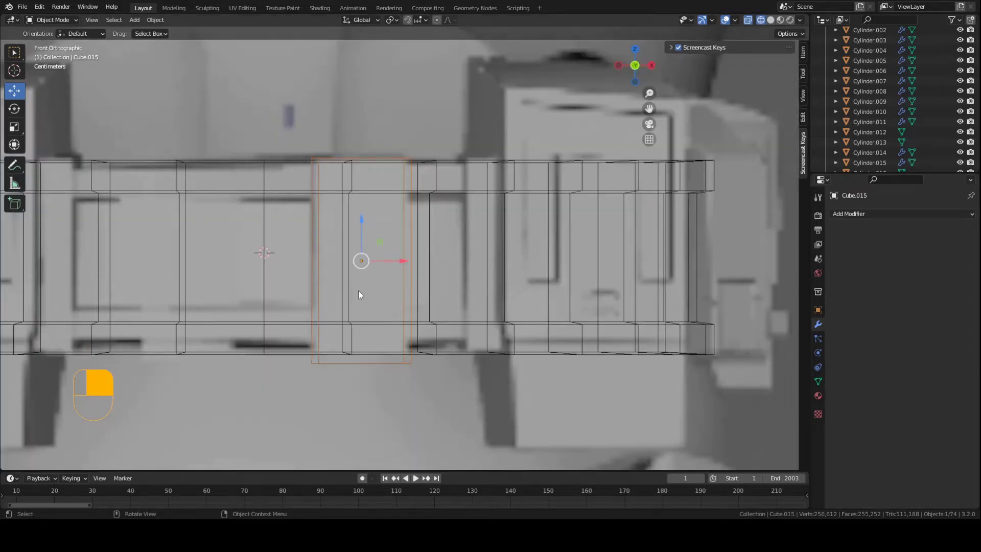
scroll(382, 323, "up", 1)
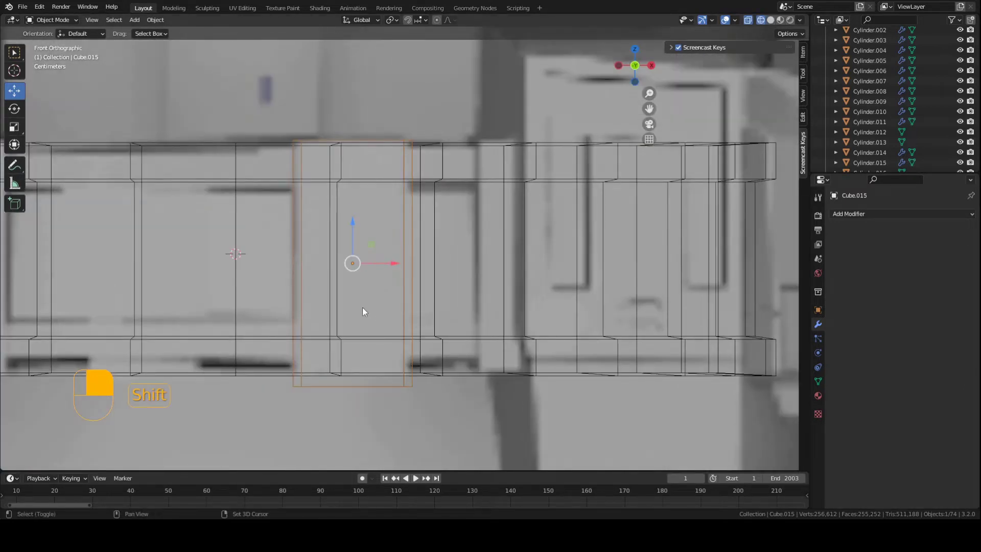
key("shift+d")
left_click(552, 295)
key("z")
left_click(592, 299)
Move the copied block about 0.023 m along Y toward the belt
middle_click_drag(488, 283, 567, 345)
key("g")
key("y")
left_click(482, 294)
middle_click_drag(483, 294, 496, 358, "shift")
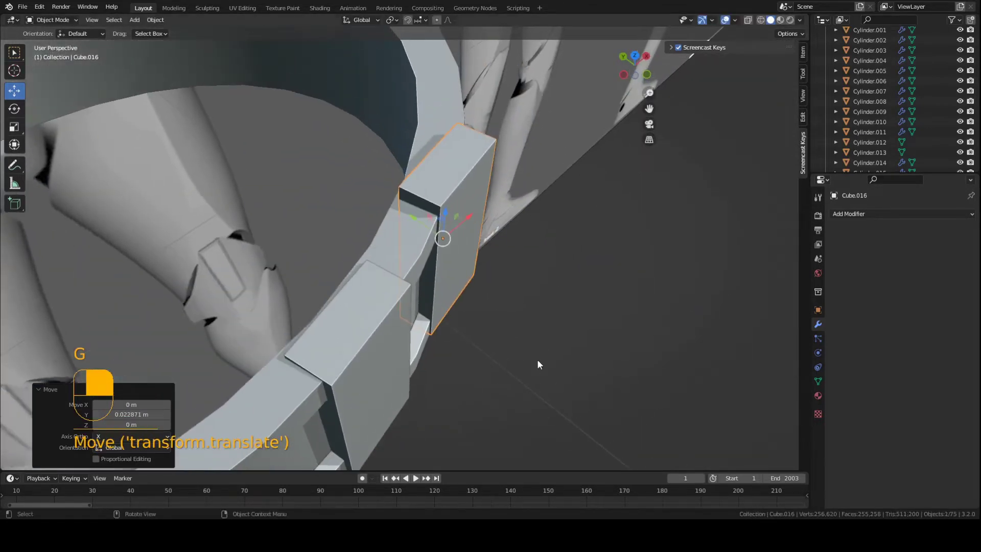
Rotate the copied block around Z to align with the belt's curve, finishing with a 2.38° correction
key("r")
key("z")
left_click(544, 319)
middle_click_drag(544, 321, 406, 322, "shift")
key("r")
left_click(540, 322)
Push the copied block slightly along Y into the belt ring and save the file
middle_click_drag(541, 322, 536, 311)
key("g")
key("y")
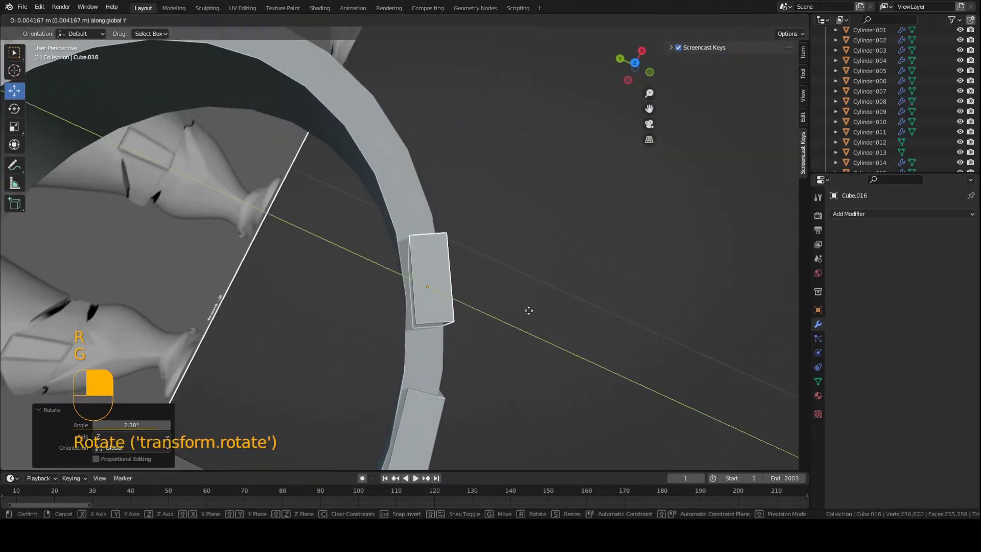
left_click(528, 313)
key("a")
key("a")
key("ctrl+s")
Select the copied block again and adjust its height along Z against the belt
middle_click_drag(528, 366, 504, 267)
left_click(424, 312)
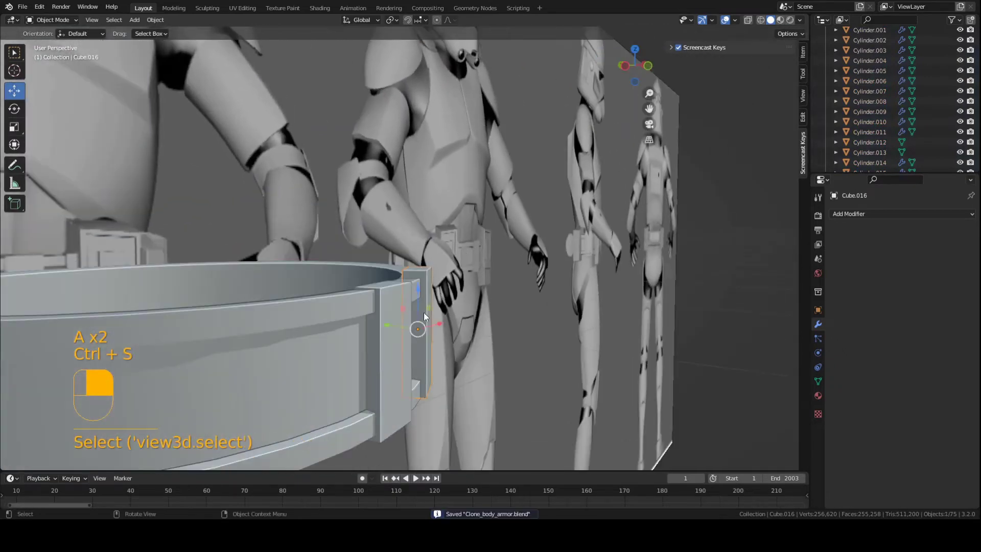
key("g")
key("z")
middle_click_drag(424, 311, 386, 293)
left_click(430, 291)
Refine the copied block's depth along Y until it sits evenly on the belt, and save the file
key("g")
key("y")
left_click(441, 324)
key("g")
left_click(440, 323)
key("g")
key("y")
left_click(419, 300)
key("g")
key("y")
left_click(423, 302)
key("a")
key("a")
key("ctrl+s")
Fine-tune the copied block's vertical position along Z and save the file
left_click(404, 298)
key("g")
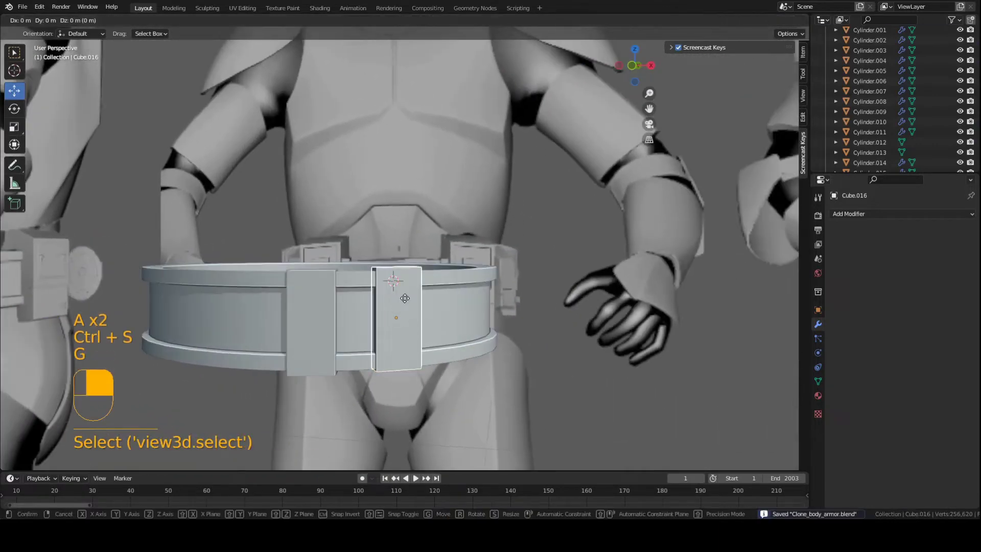
key("z")
left_click(404, 299)
key("a")
key("a")
key("ctrl+s")
Duplicate the first clasp block about -0.111 m along X and rotate the copy about -26.6° around Z
left_click(320, 311)
key("KP_1")
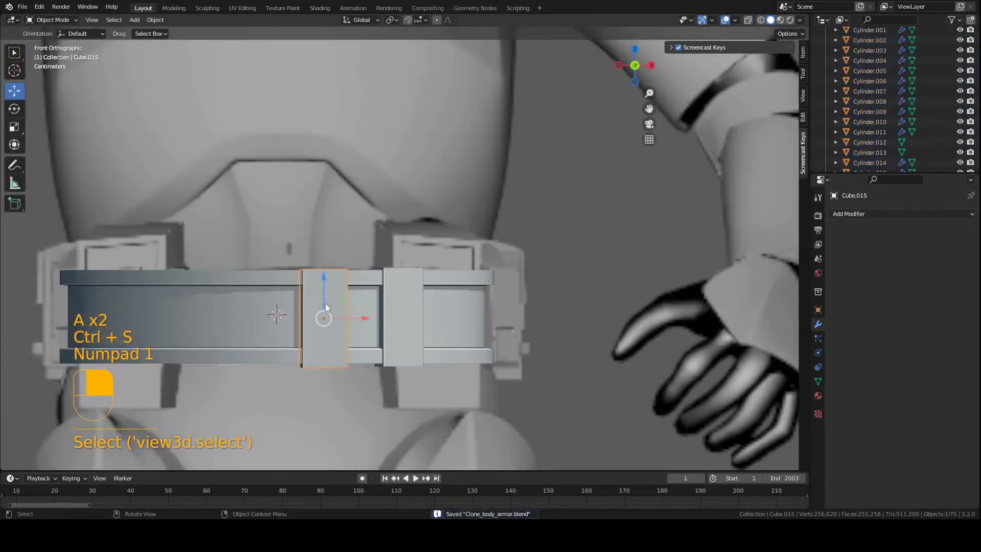
middle_click_drag(325, 302, 465, 258, "shift")
scroll(495, 289, "up", 3)
key("shift+d")
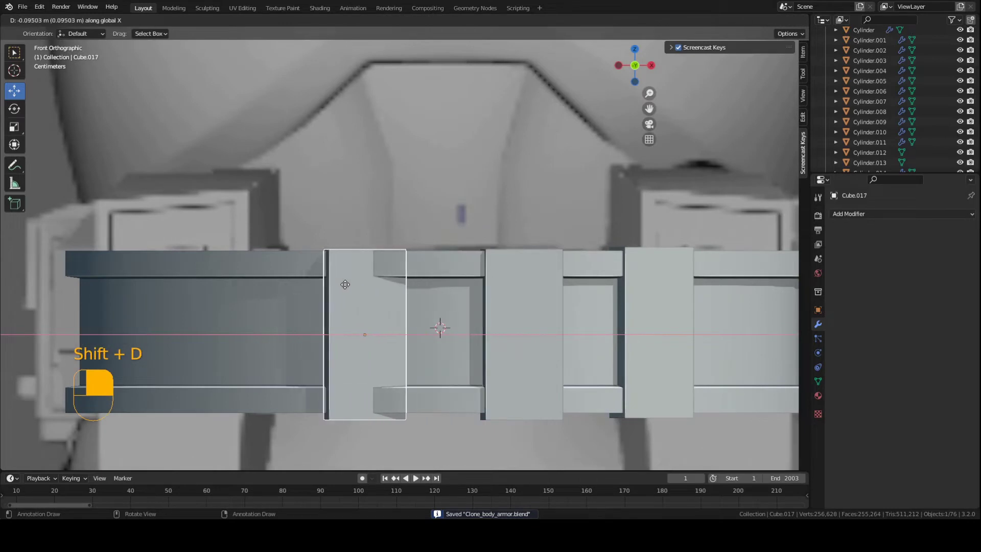
left_click(323, 281)
key("r")
key("z")
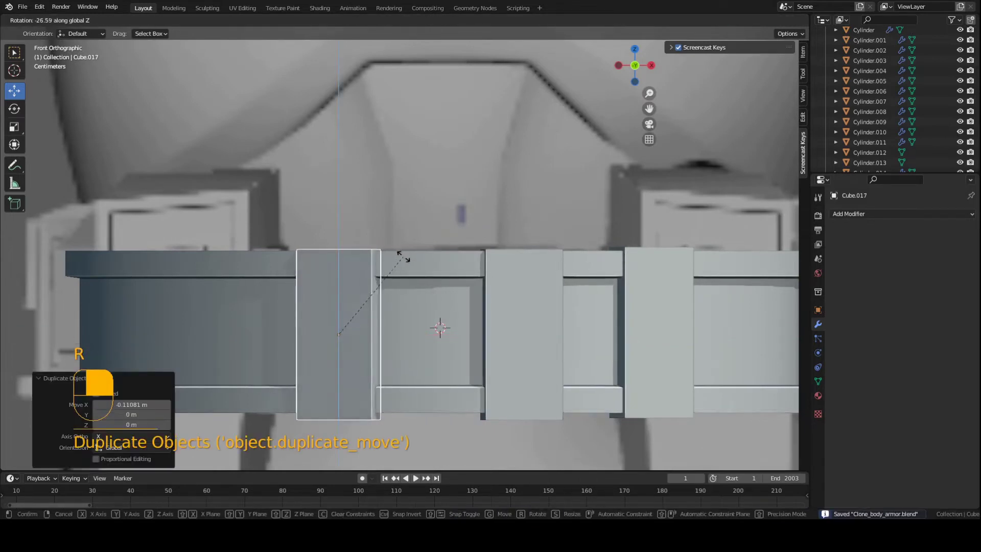
left_click(402, 257)
Move the new block about 0.021 m along X to fit the centre of the reference in front wireframe view
key("z")
left_click(314, 261)
scroll(360, 275, "up", 2)
key("g")
left_click(411, 277)
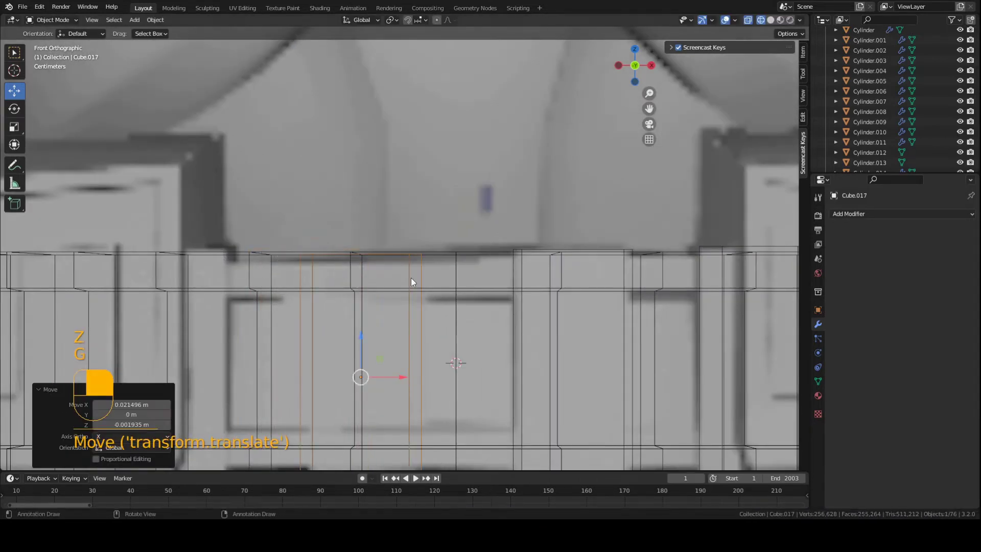
Rotate the centre block 6.39° to follow the belt in solid shading and scale it down by about 0.88
middle_click_drag(399, 295, 387, 255, "shift")
key("z")
left_click(485, 285)
middle_click_drag(485, 284, 539, 288)
key("r")
left_click(484, 333)
key("s")
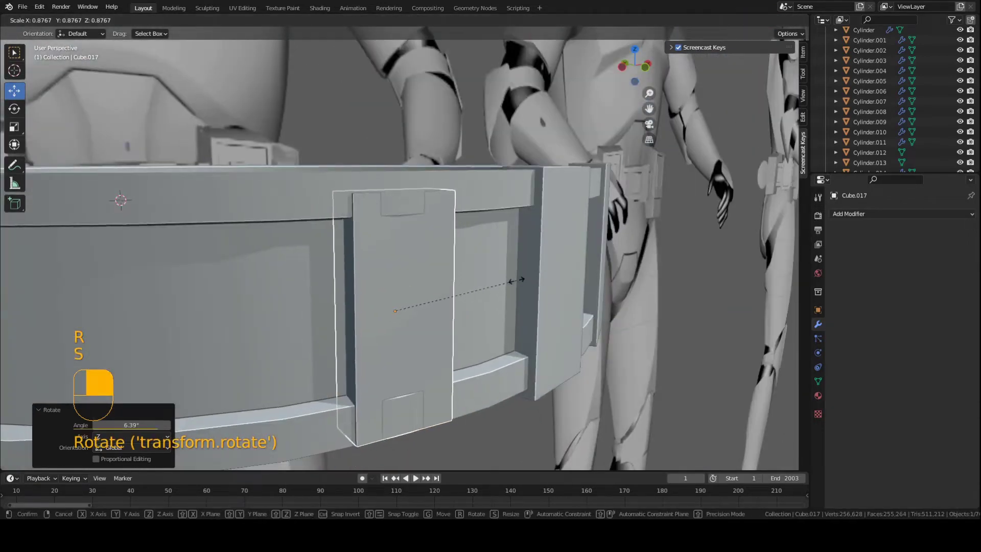
left_click(520, 281)
Move the centre block along Z to centre it on the belt's height
middle_click_drag(480, 291, 511, 279)
scroll(439, 217, "up", 3)
middle_click_drag(466, 253, 399, 287)
key("g")
key("z")
left_click(474, 253)
Move the centre block along Y into the recessed band, refine its position and save the file
scroll(473, 252, "down", 3)
key("g")
key("y")
left_click(483, 249)
key("g")
left_click(453, 311)
key("a")
key("a")
key("ctrl+s")
Duplicate the first full-height clasp block about -0.170 m along X to the opposite side of the belt's front
scroll(406, 257, "down", 3)
left_click(387, 288)
key("KP_1")
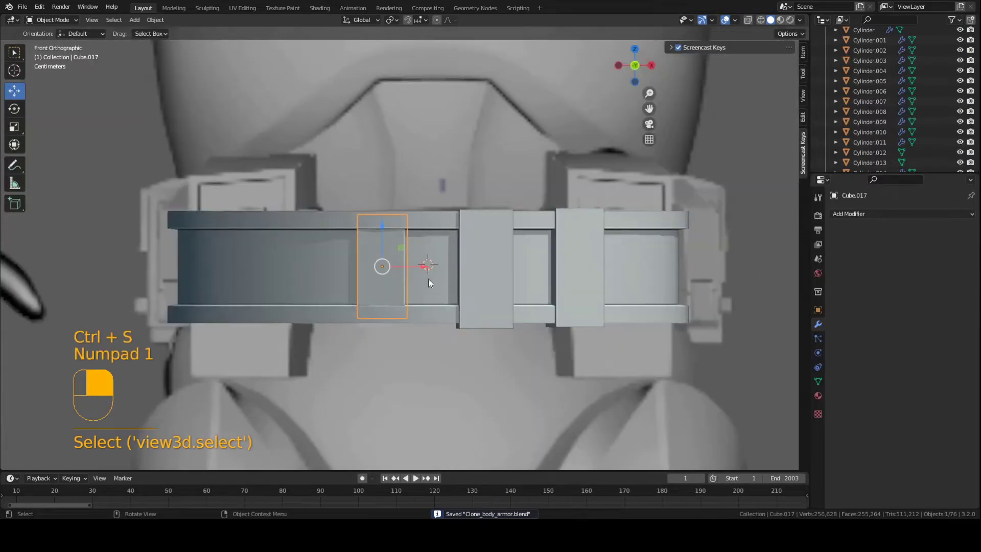
left_click(475, 266)
key("ctrl+s")
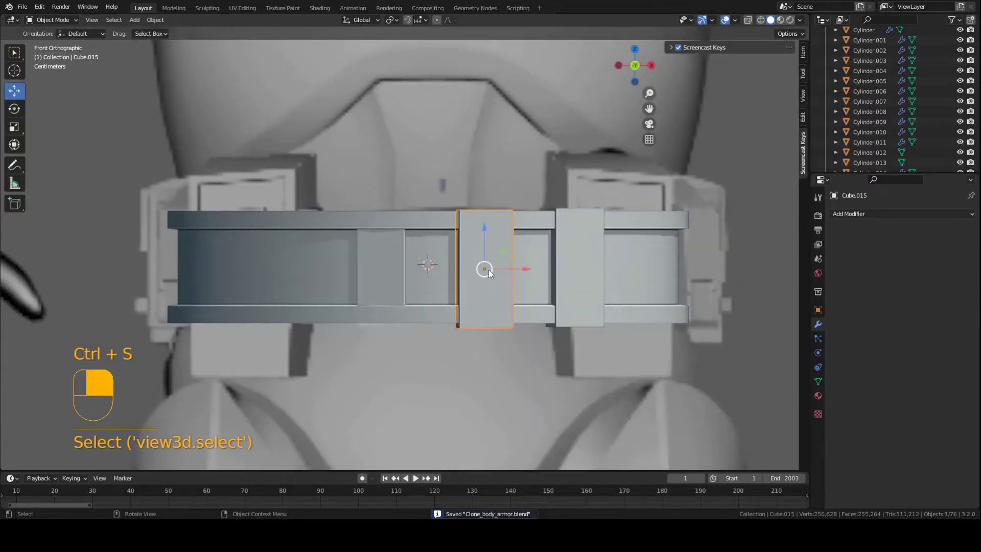
key("shift+d")
left_click(281, 269)
Rotate the opposite-side block -38.5° around Z to match the belt's curve
key("r")
key("z")
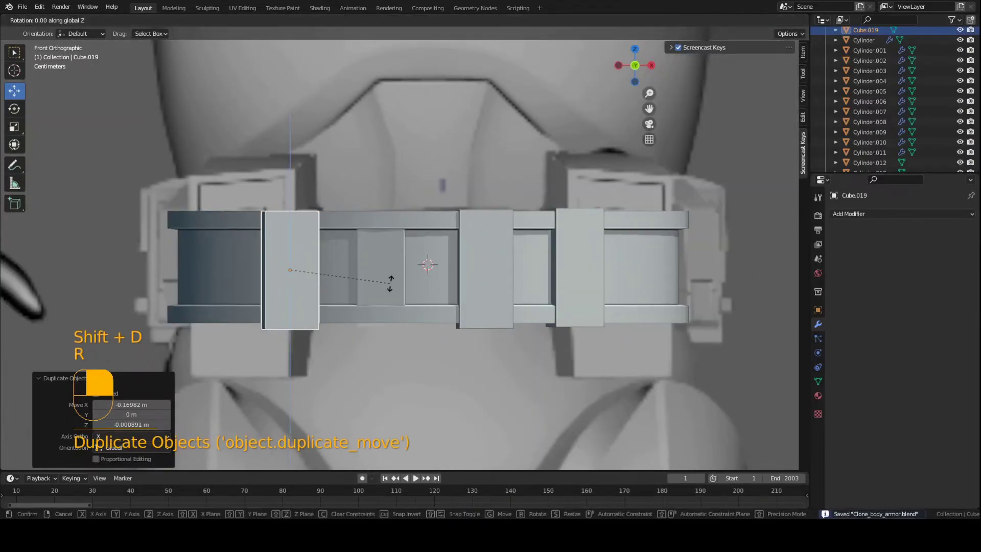
right_click(390, 284)
middle_click_drag(378, 258, 424, 315)
key("r")
key("z")
left_click(383, 362)
Move the opposite-side block about 0.026 m along Y onto the belt ring
middle_click_drag(384, 360, 440, 378)
middle_click_drag(441, 378, 440, 323, "shift")
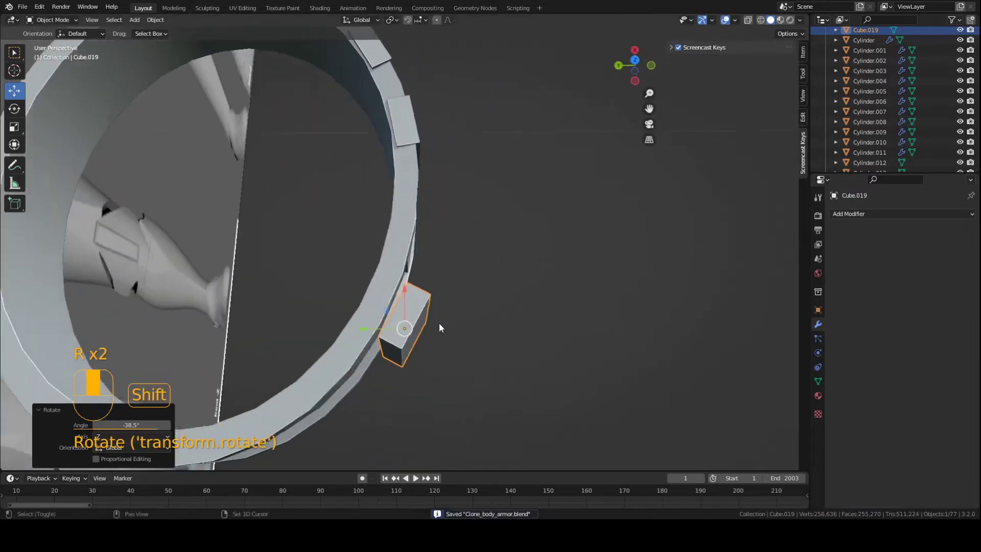
key("g")
key("y")
left_click(456, 344)
Refine the opposite-side block's rotation around Z so it lies flush with the belt, and save the file
key("r")
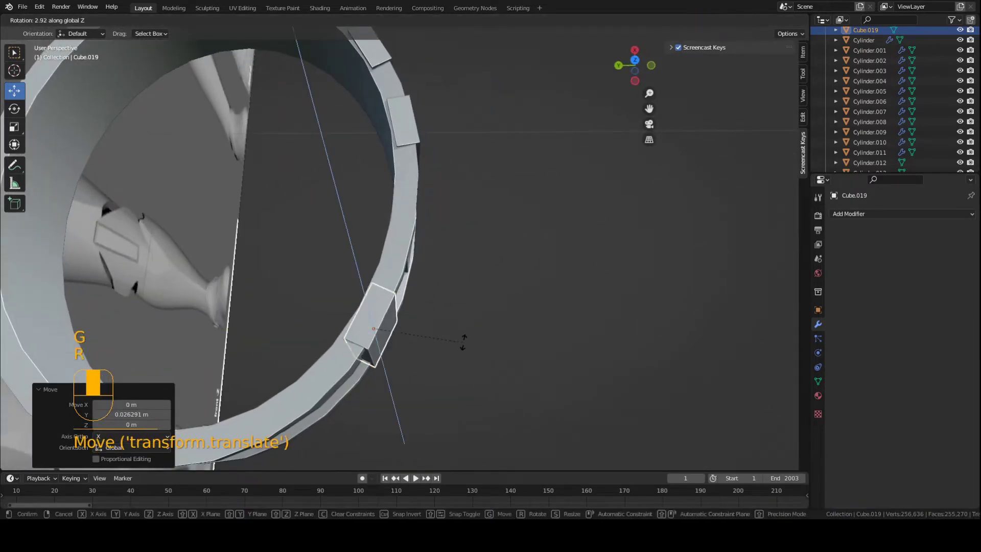
left_click(463, 346)
mouse_move(463, 340)
middle_mouse_down()
mouse_move(461, 294)
mouse_move(468, 325)
mouse_move(422, 268)
mouse_move(430, 277)
mouse_move(364, 266)
mouse_move(437, 341)
mouse_move(397, 394)
middle_mouse_up()
key("r")
left_click(468, 328)
key("a")
key("a")
key("ctrl+s")
Nudge the opposite-side block about 0.0003 m along X in front wireframe view, save the file and return to solid shading
key("KP_1")
scroll(403, 363, "up", 3)
key("z")
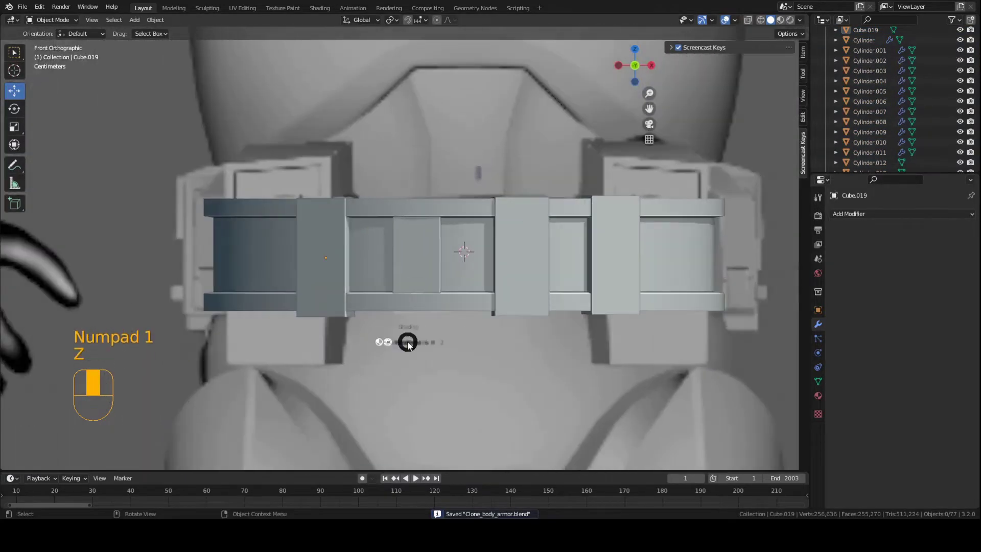
left_click(314, 363)
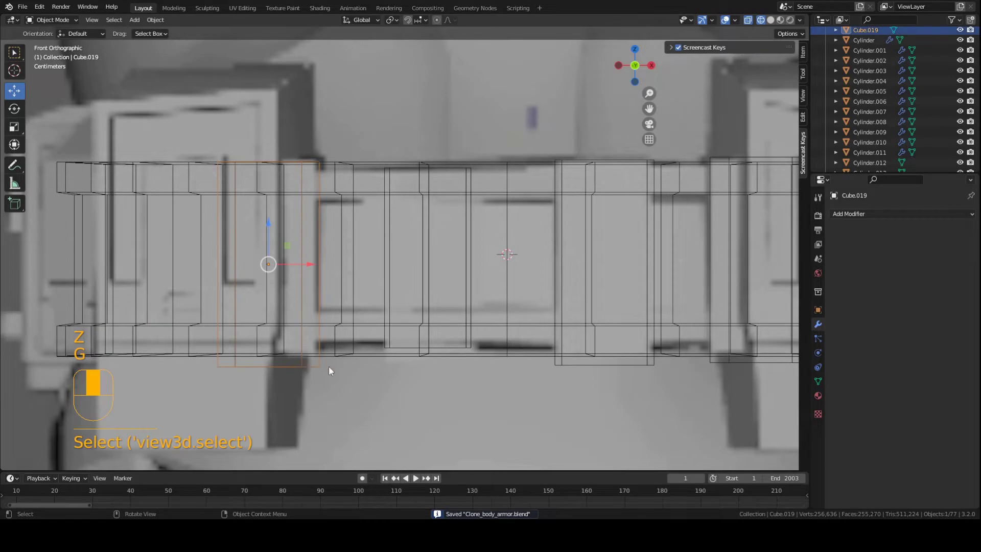
key("g")
key("g")
left_click(332, 368)
key("ctrl+s")
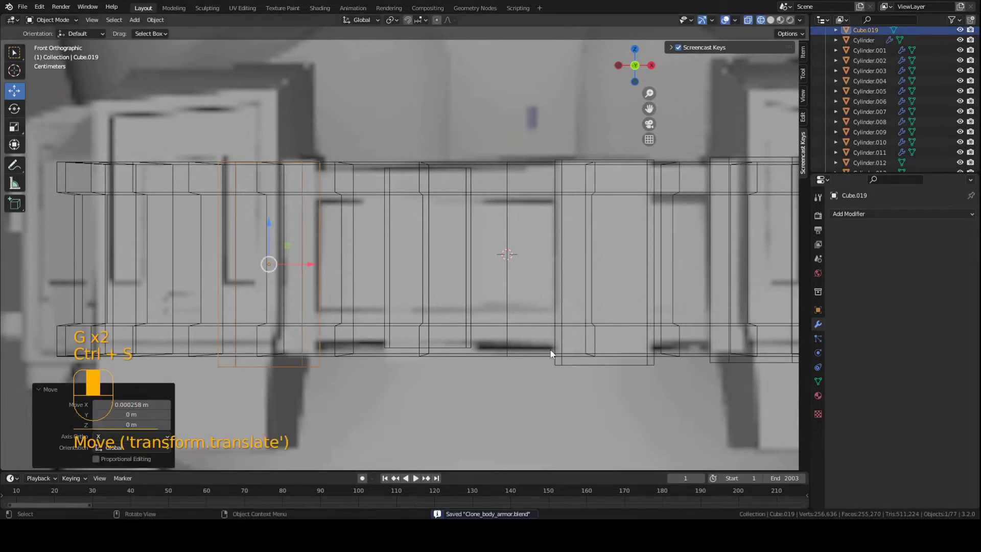
scroll(567, 355, "down", 3)
key("z")
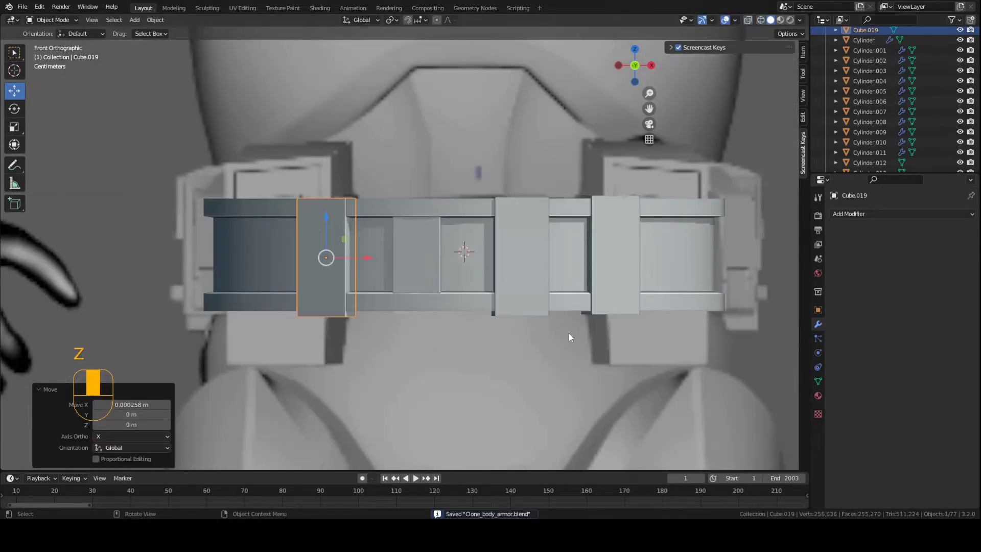
Deselect everything and examine the belt with its clasp blocks, comparing it with the reference in front and back views
key("a")
key("a")
mouse_move(568, 333)
middle_mouse_down()
mouse_move(523, 364)
mouse_move(476, 423)
mouse_move(578, 346)
mouse_move(446, 393)
middle_mouse_up()
scroll(475, 386, "up", 2)
scroll(475, 385, "up", 2)
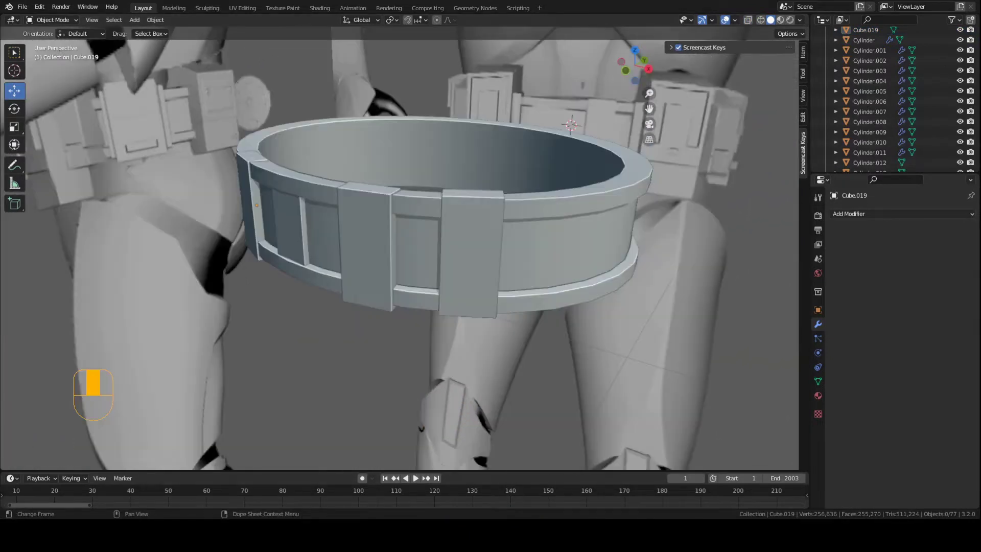
middle_click_drag(370, 332, 496, 336)
key("KP_1")
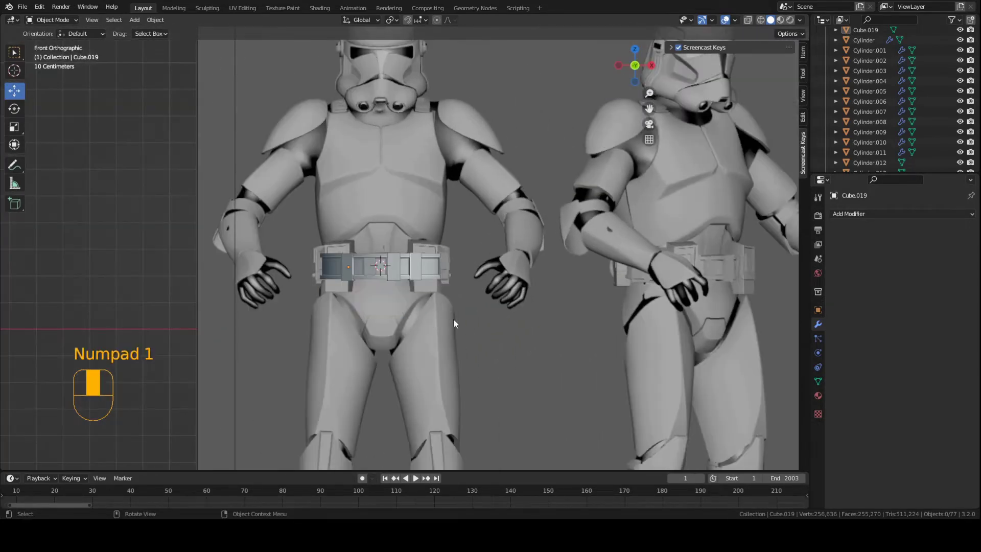
scroll(452, 319, "down", 2)
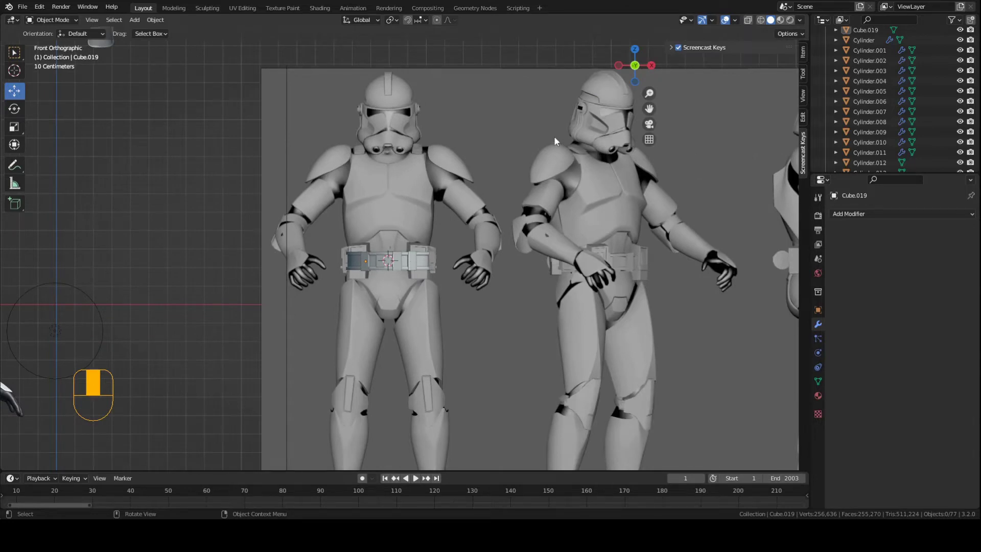
key("KP_9")
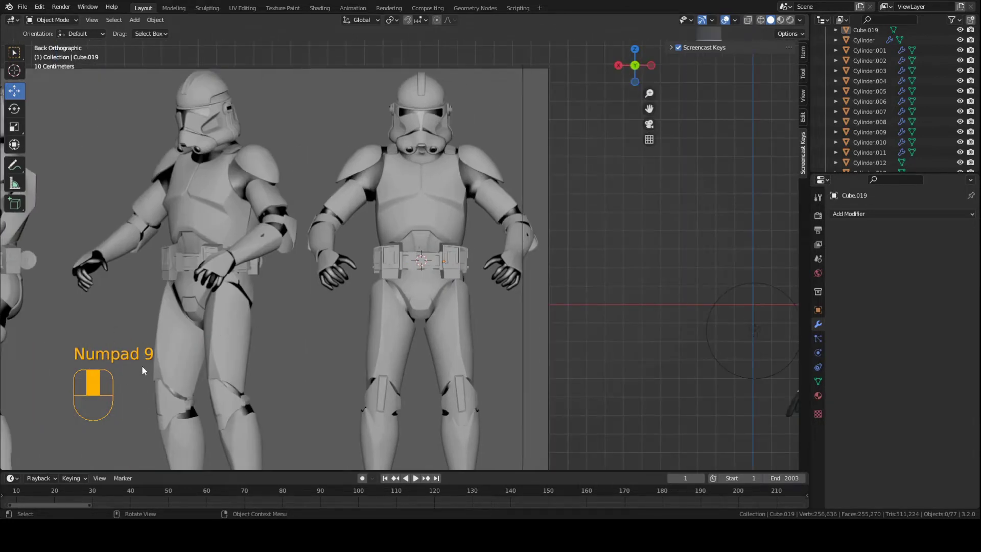
left_click(635, 66)
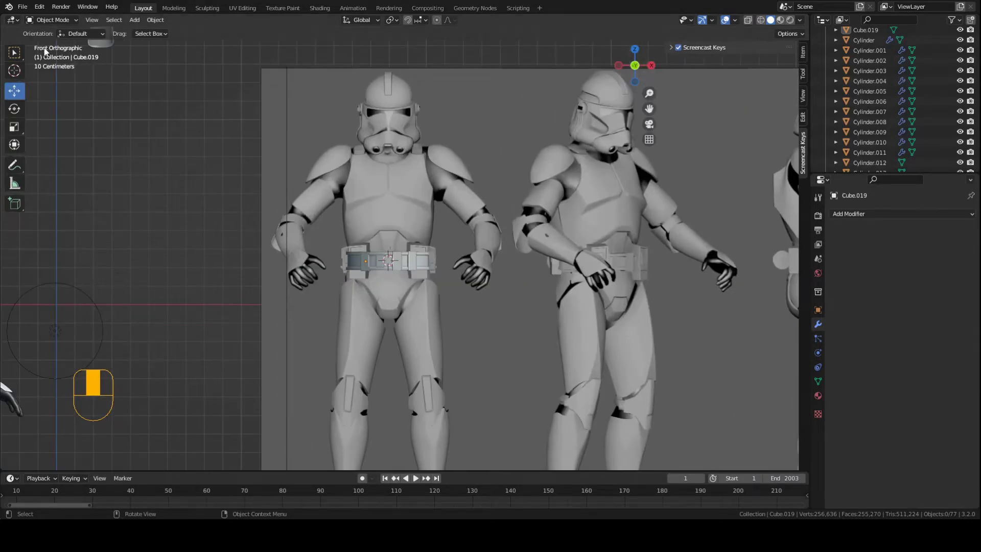
In back view, move the reference image about -3.394 m along X to bring the trooper's back figure near the belt
left_click(635, 65)
middle_click_drag(344, 208, 485, 203, "shift")
scroll(447, 213, "down", 5)
scroll(304, 207, "up", 2)
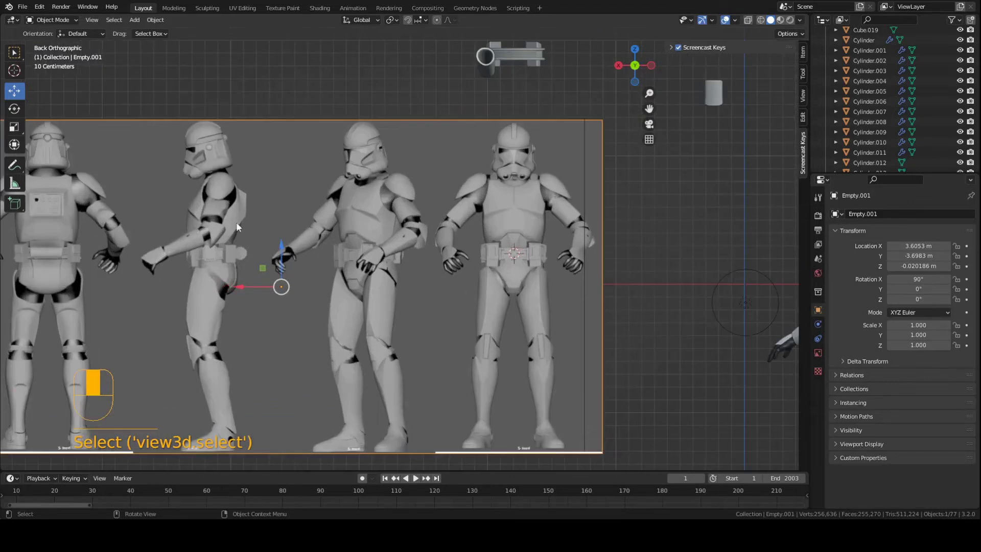
key("g")
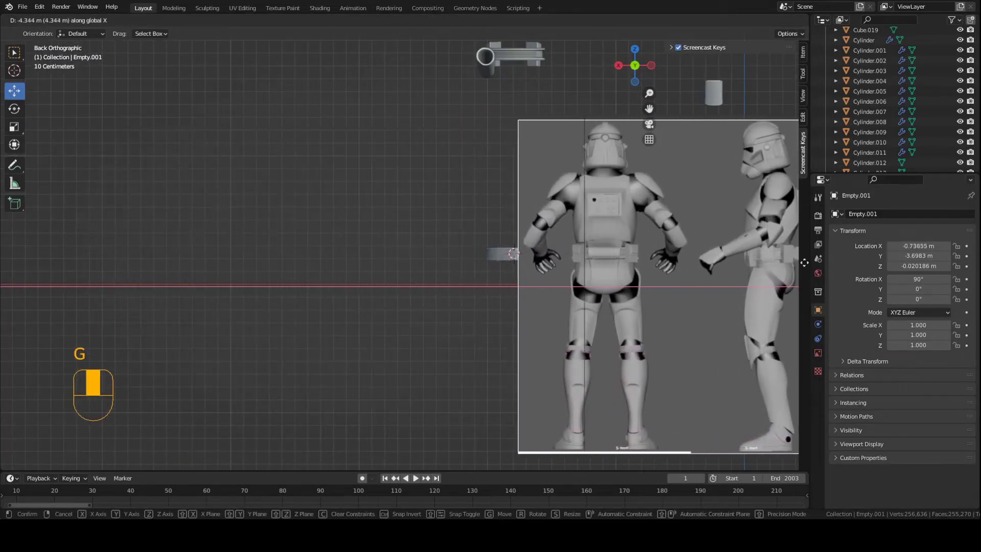
left_click(540, 228)
scroll(456, 286, "up", 4)
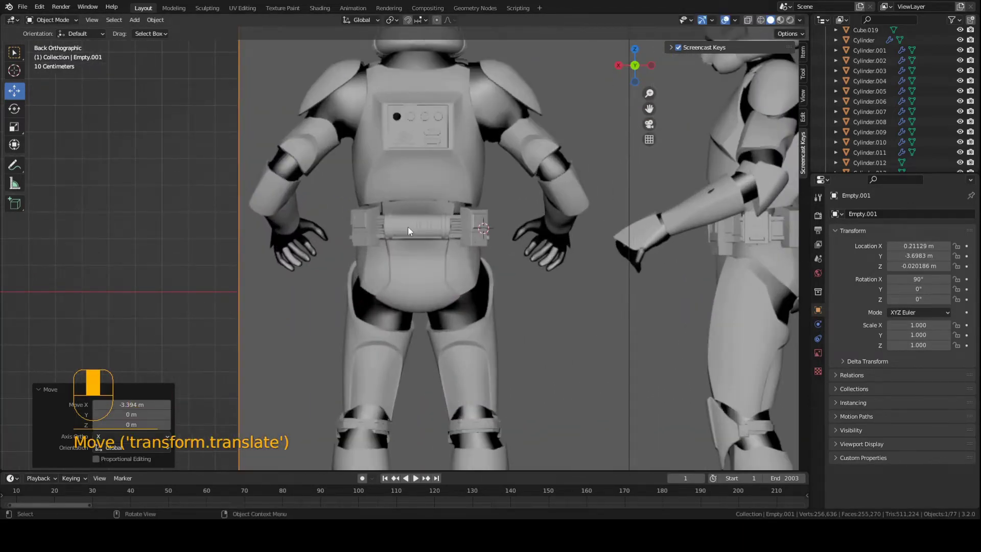
Shift the reference image about a further -0.094 m along X
scroll(424, 274, "up", 1)
scroll(420, 272, "up", 1)
middle_click_drag(428, 271, 561, 325, "shift")
key("g")
key("x")
left_click(467, 317)
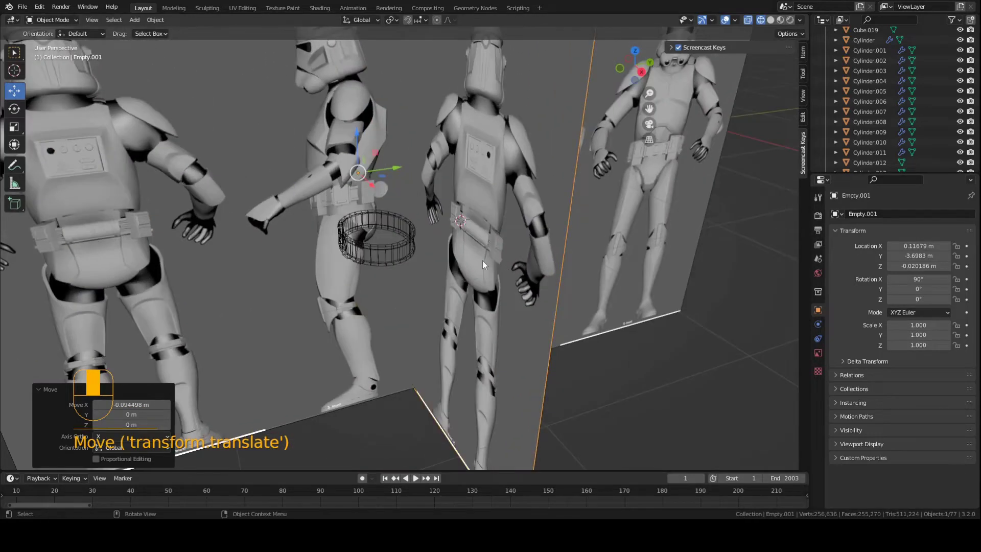
Move the reference image about -1.011 m along Y, away from the belt ring
middle_click_drag(434, 252, 427, 219)
left_click_drag(424, 204, 302, 230)
middle_click_drag(488, 291, 407, 281)
key("KP_1")
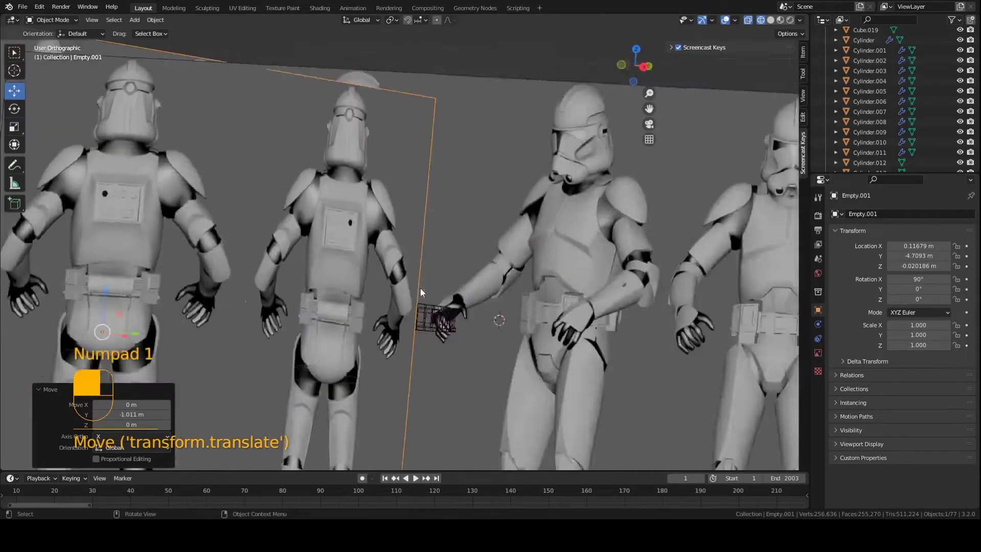
In back view, move the reference image about -0.161 m along X to bring its belt behind the modelled ring
key("KP_9")
scroll(443, 285, "up", 3)
key("g")
key("x")
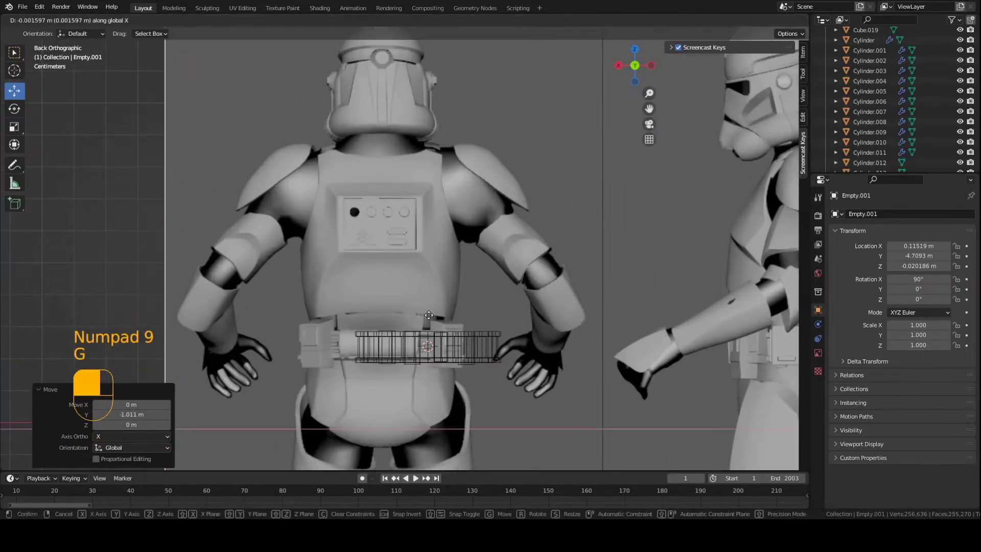
left_click(477, 337)
Fine-tune the reference image by about 0.007 m along X to centre it on the belt ring, and save the file
middle_click_drag(477, 338, 491, 299, "shift")
scroll(489, 319, "up", 3)
key("g")
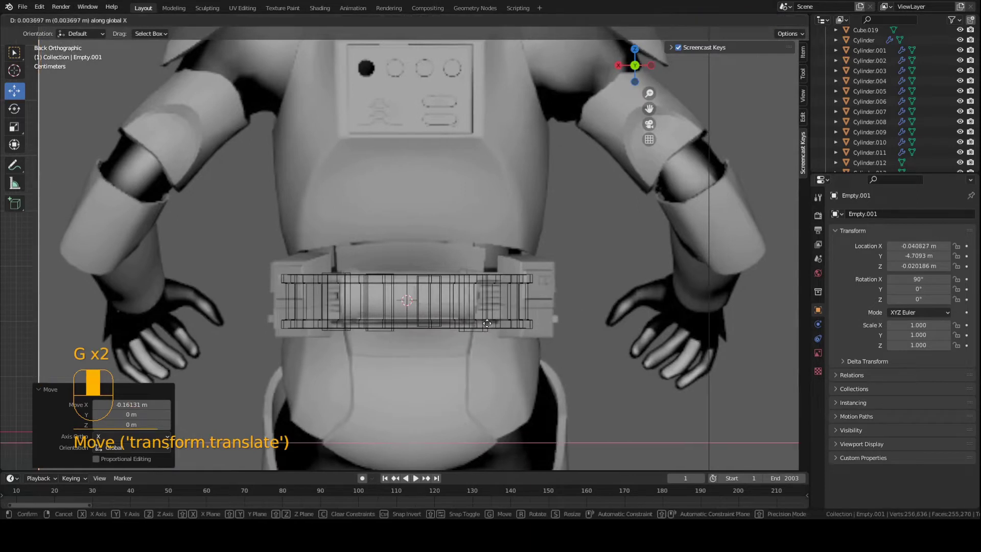
left_click(485, 323)
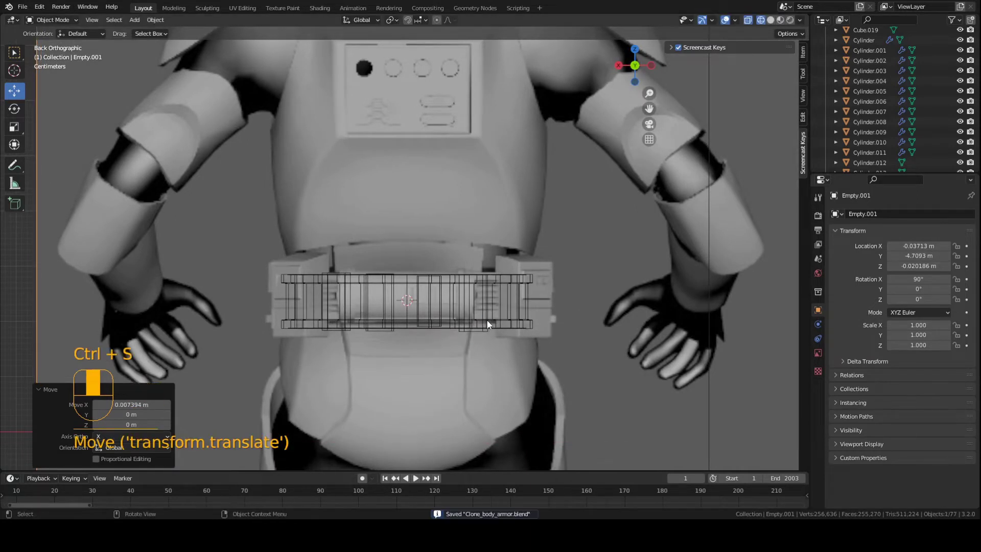
scroll(485, 324, "up", 4)
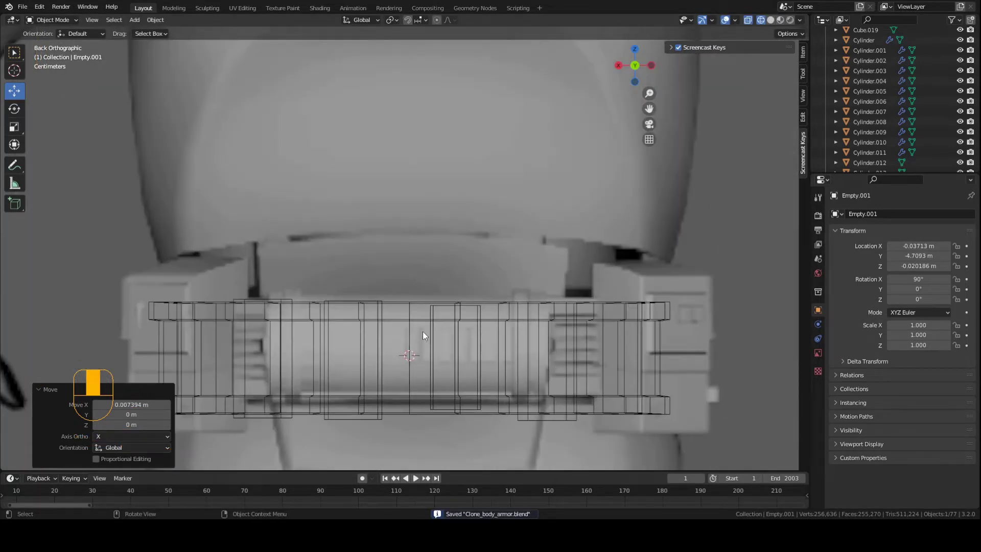
Select the belt ring, return to solid shading and reveal all hidden objects
left_click(487, 317)
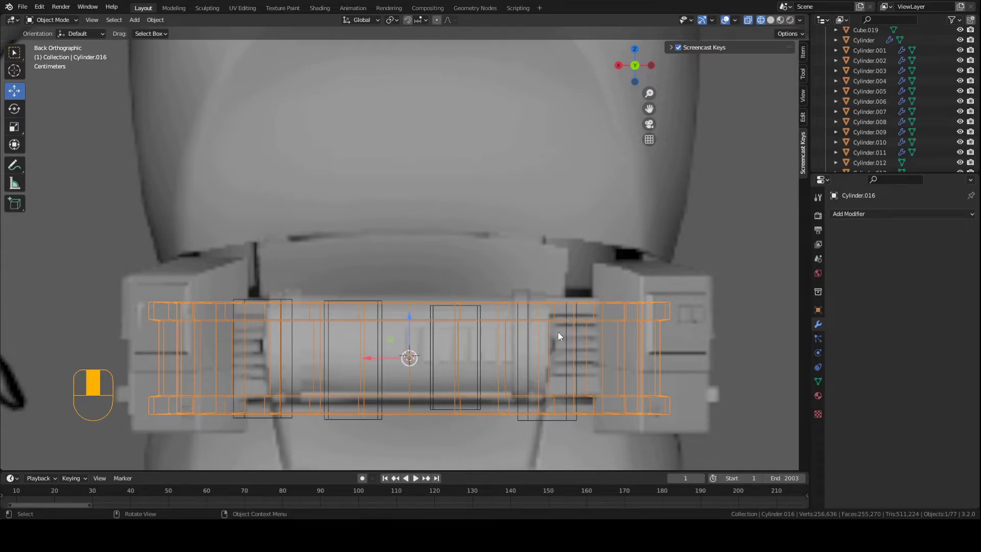
key("z")
mouse_move(559, 332)
middle_mouse_down()
mouse_move(493, 338)
mouse_move(412, 252)
middle_mouse_up()
key("alt+h")
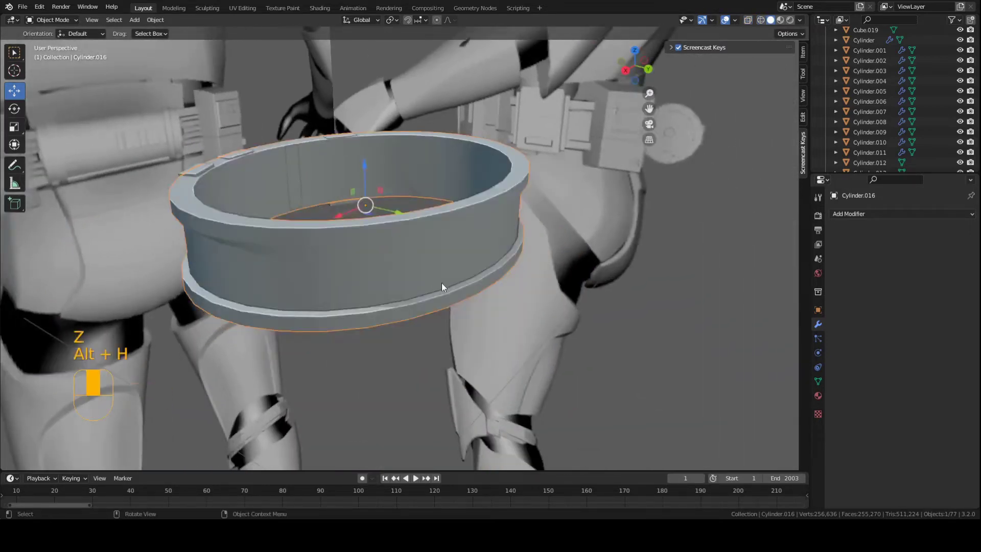
Examine the separate ring-shaped part with curved strips from below, and clear the selection
middle_click_drag(442, 284, 405, 324)
left_click(378, 369)
middle_click_drag(379, 375, 467, 328, "shift")
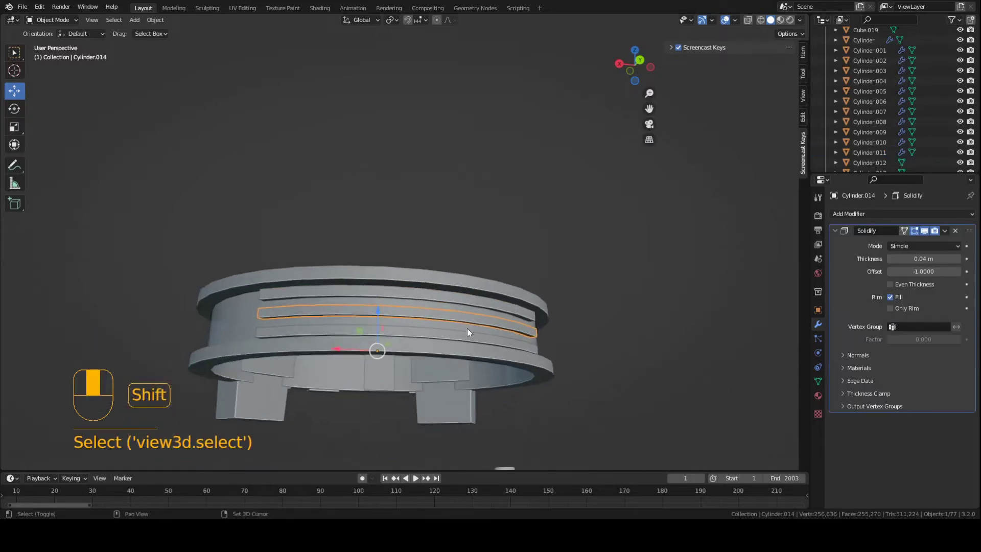
middle_click_drag(406, 312, 420, 271)
key("a")
key("a")
middle_click_drag(420, 271, 296, 127, "shift")
scroll(302, 218, "up", 3)
Focus on the belt ring, save the file and enter Edit Mode on it with face selection
left_click(305, 246)
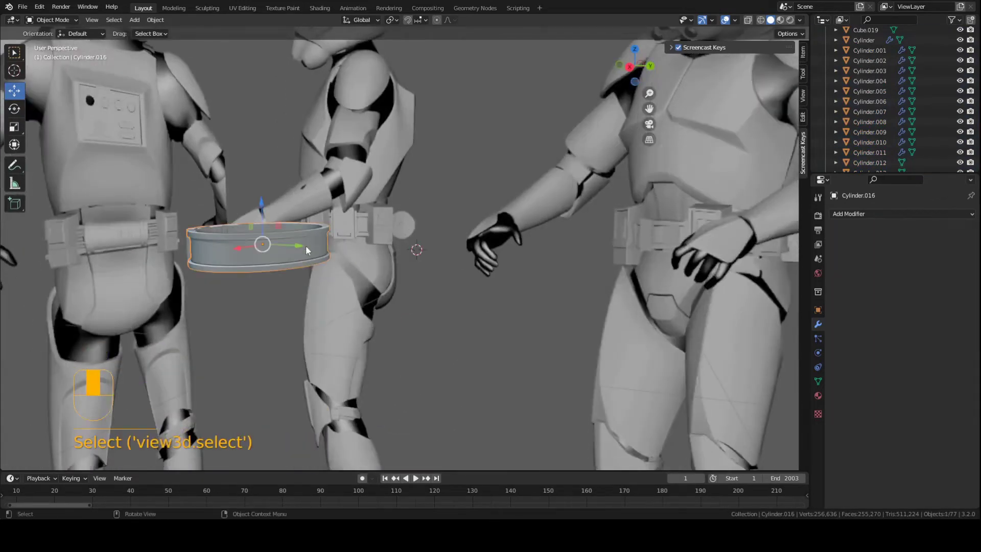
key("KP_Decimal")
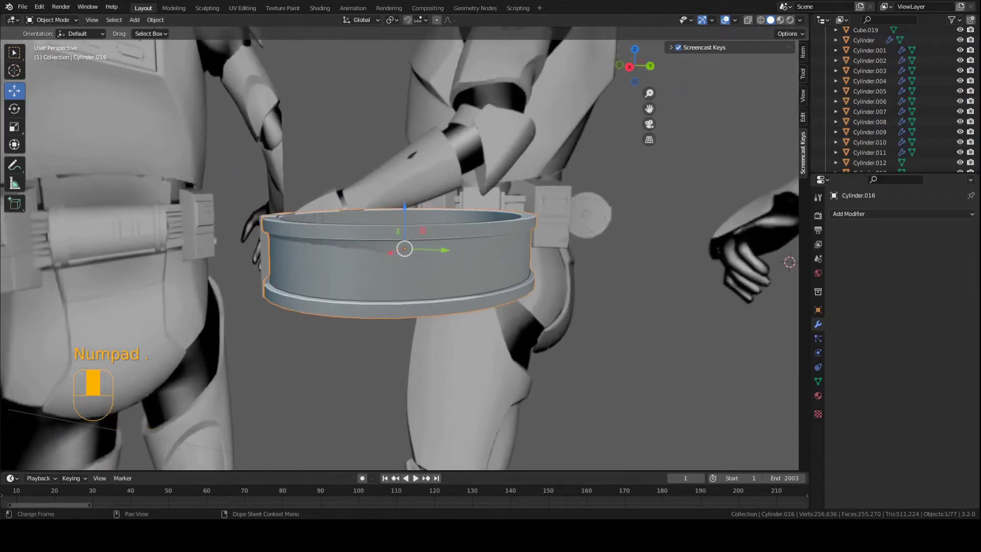
middle_click_drag(403, 251, 408, 286)
key("ctrl+s")
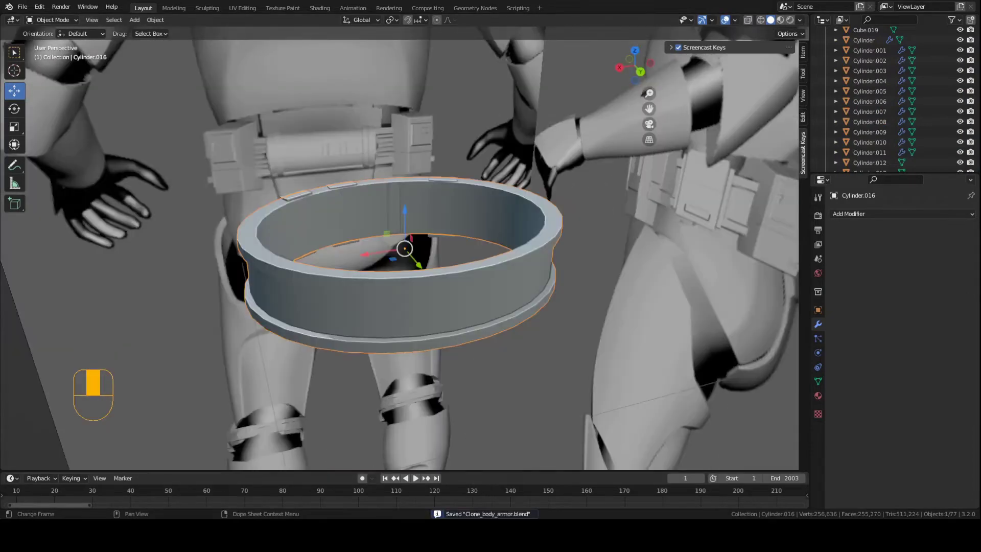
left_click(52, 20)
left_click(51, 43)
middle_click_drag(427, 302, 391, 281)
key("3")
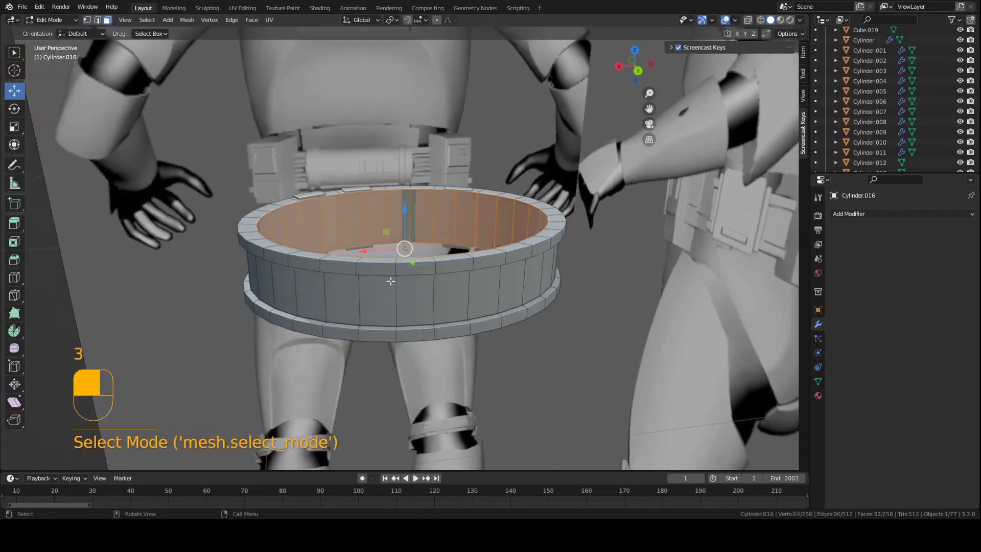
Clear the ring's face selection in back view and save the file
key("KP_1")
key("KP_9")
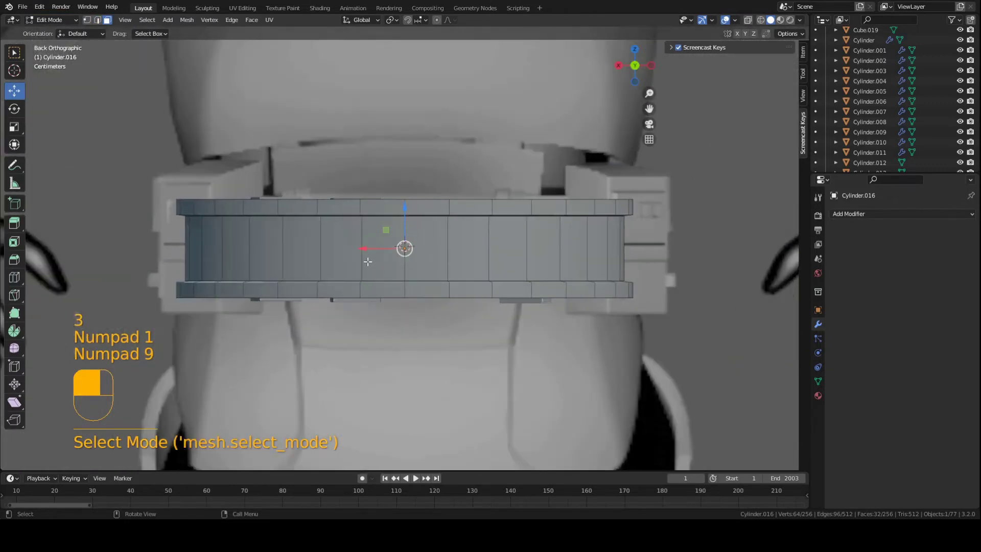
key("z")
scroll(289, 245, "up", 1)
key("z")
key("z")
left_click(342, 229)
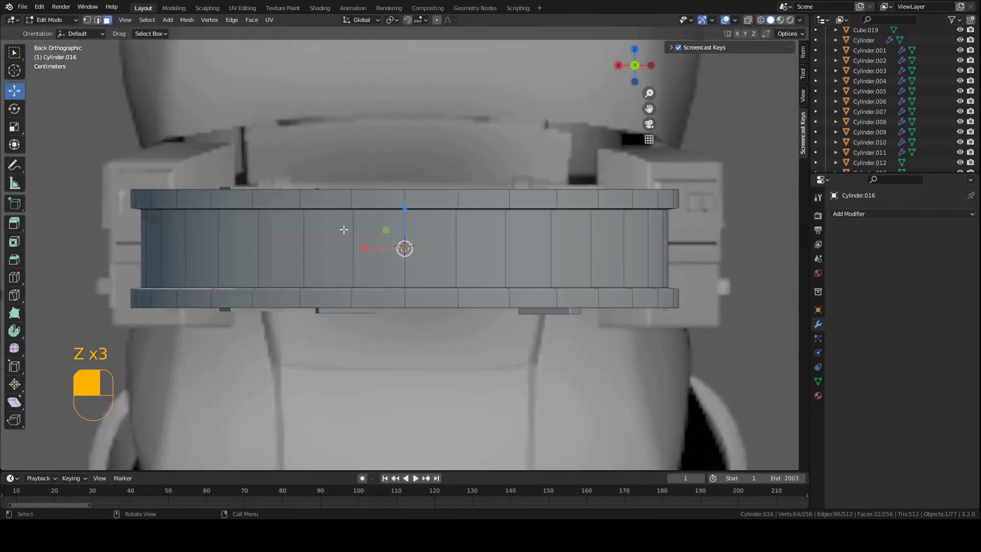
key("a")
key("a")
key("ctrl+s")
Check the reference in wireframe and select the ten adjacent outer faces across the back of the ring's upper rim
key("z")
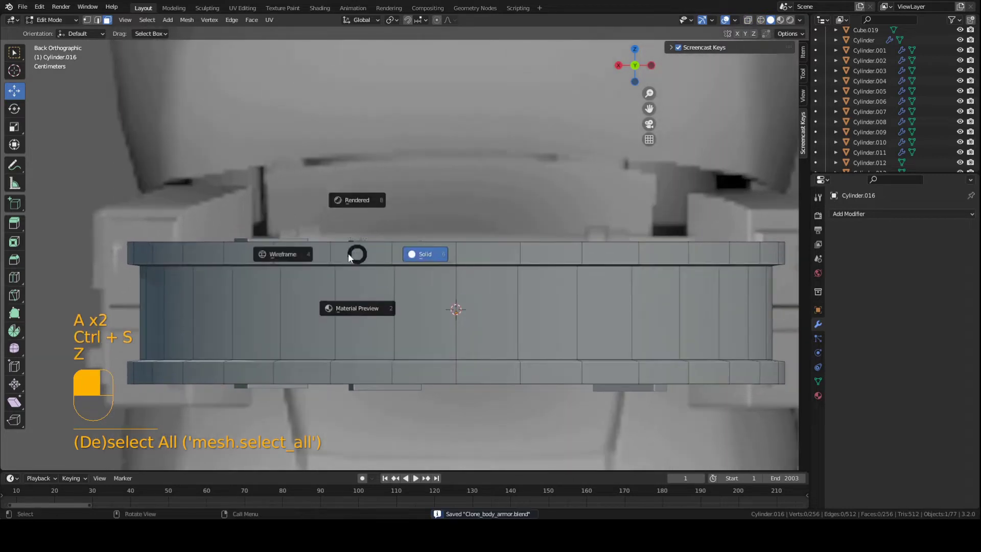
left_click(297, 256)
scroll(297, 256, "up", 1)
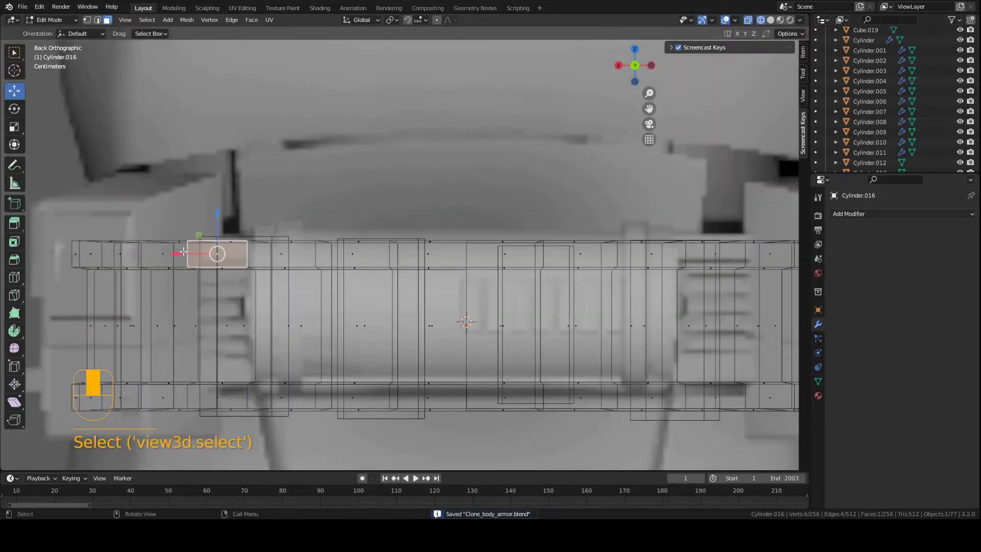
key("z")
left_click(190, 263)
left_click(217, 254, "shift")
left_click(281, 254, "shift")
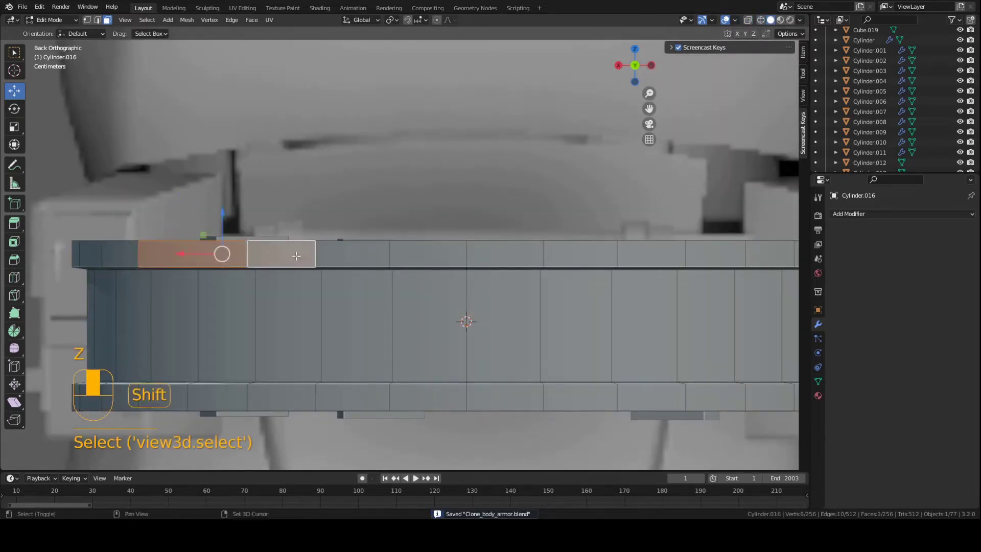
left_click(353, 254, "shift")
left_click(427, 254, "shift")
left_click(503, 254, "shift")
middle_click_drag(501, 254, 336, 237, "shift")
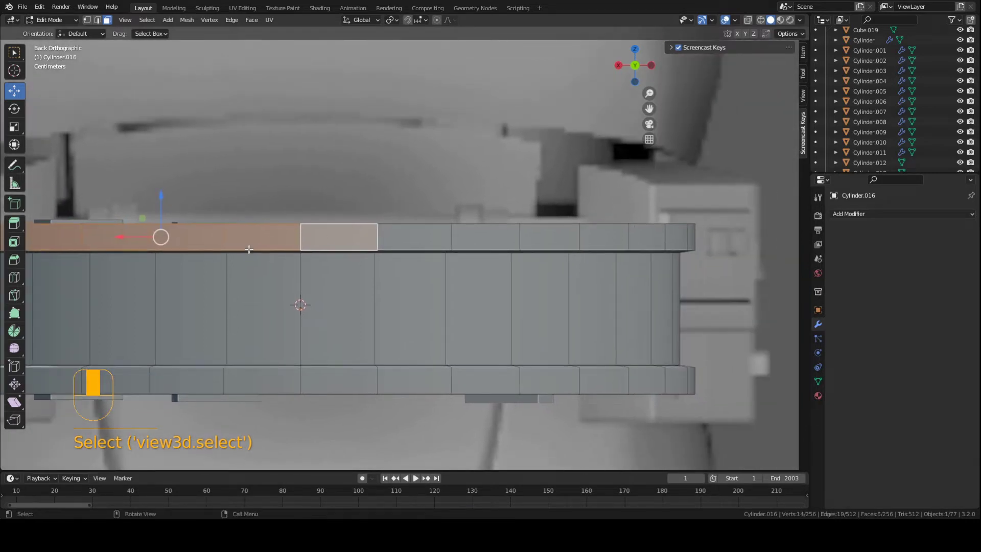
left_click(428, 241, "shift")
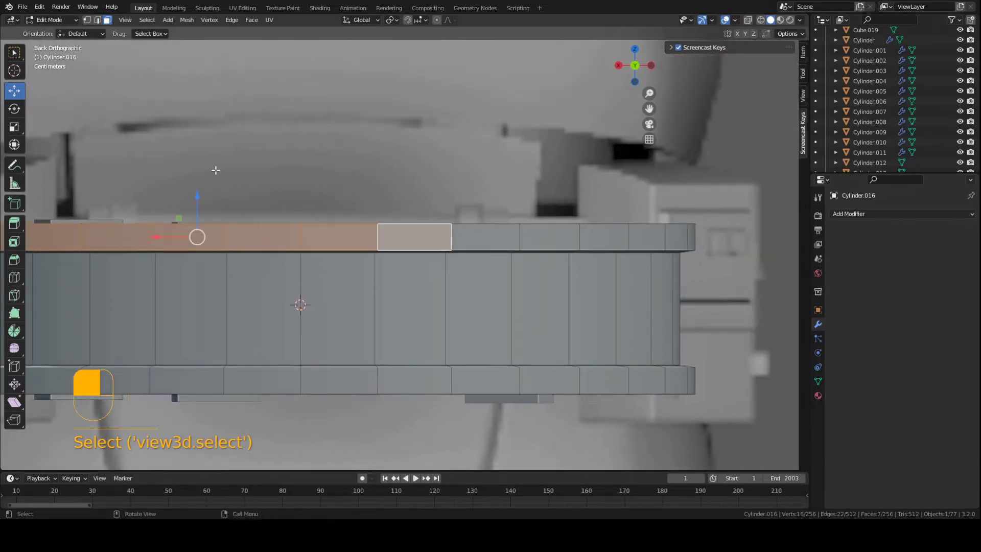
left_click(465, 243, "shift")
left_click(542, 244, "shift")
left_click(612, 246, "shift")
scroll(592, 248, "down", 3)
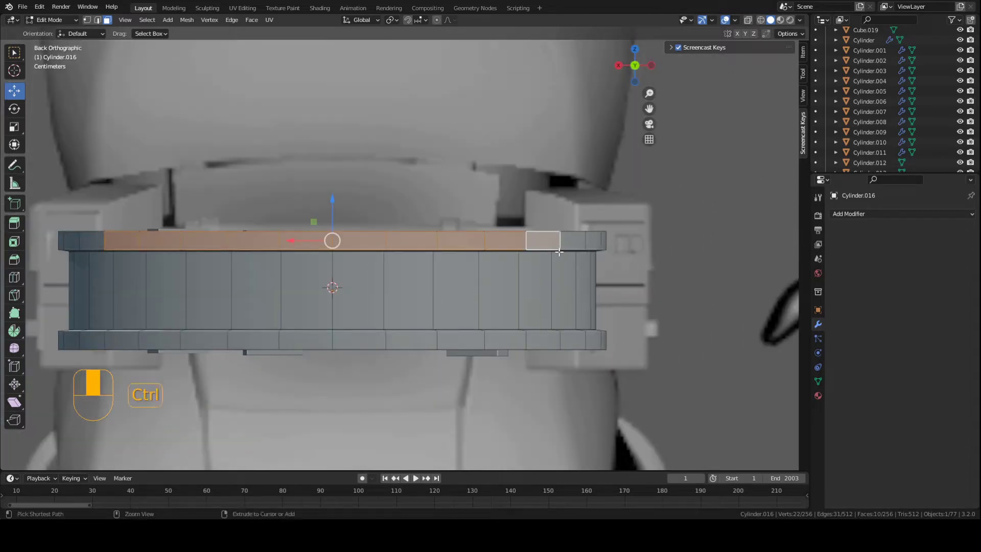
Save the file and compare the selected rim faces with the back reference in wireframe, returning to solid shading
key("ctrl+s")
key("z")
left_click(493, 254)
key("z")
left_click(545, 252)
scroll(491, 245, "down", 2)
middle_click_drag(403, 229, 451, 247)
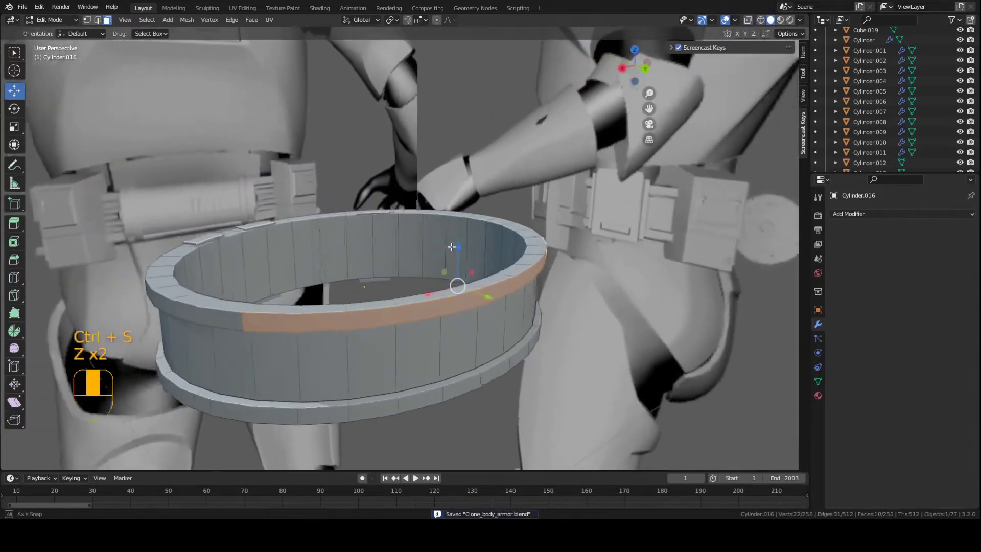
middle_click_drag(498, 294, 506, 273, "shift")
scroll(431, 230, "up", 2)
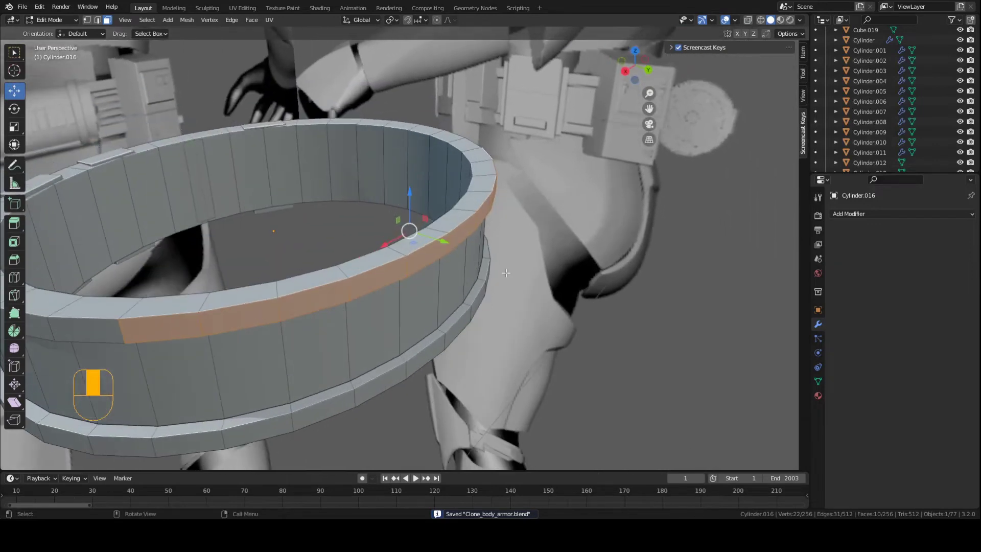
Duplicate the selected rim faces in place, separate the copy into its own object and return to Object Mode
key("shift+d")
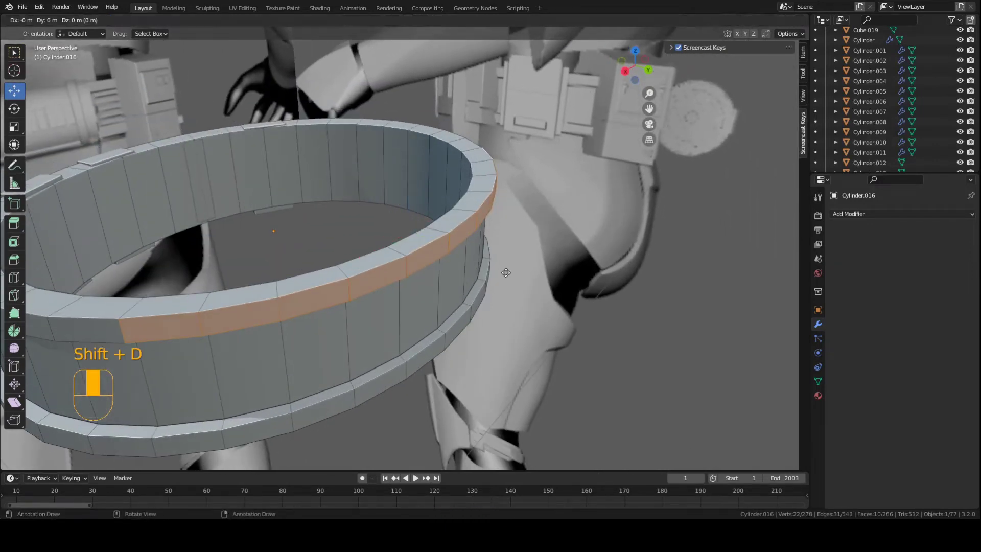
left_click(505, 273)
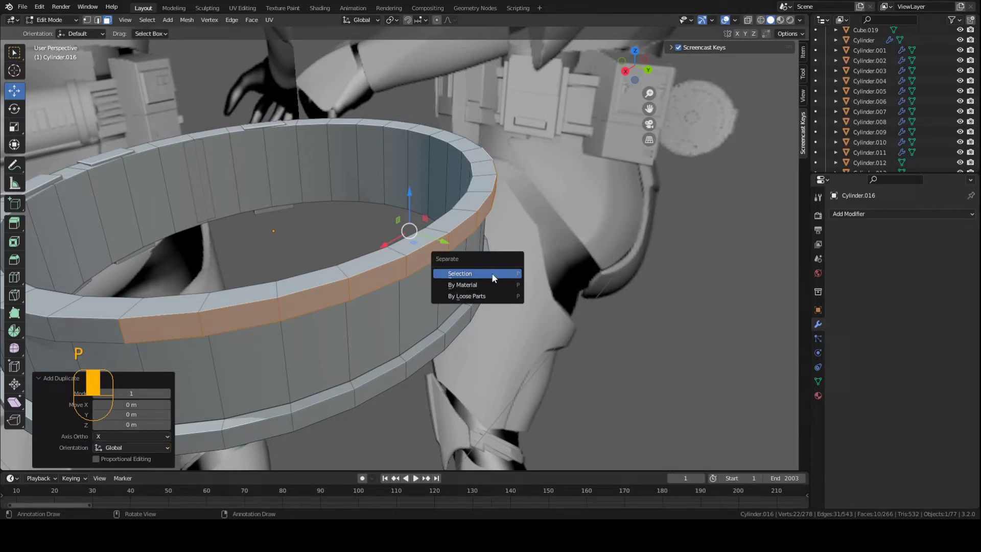
left_click(495, 273)
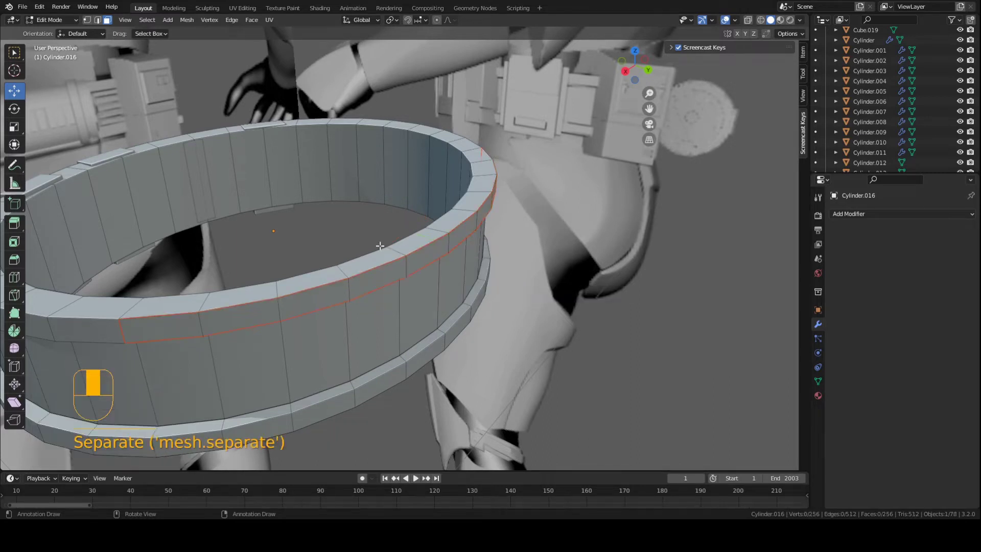
key("Tab")
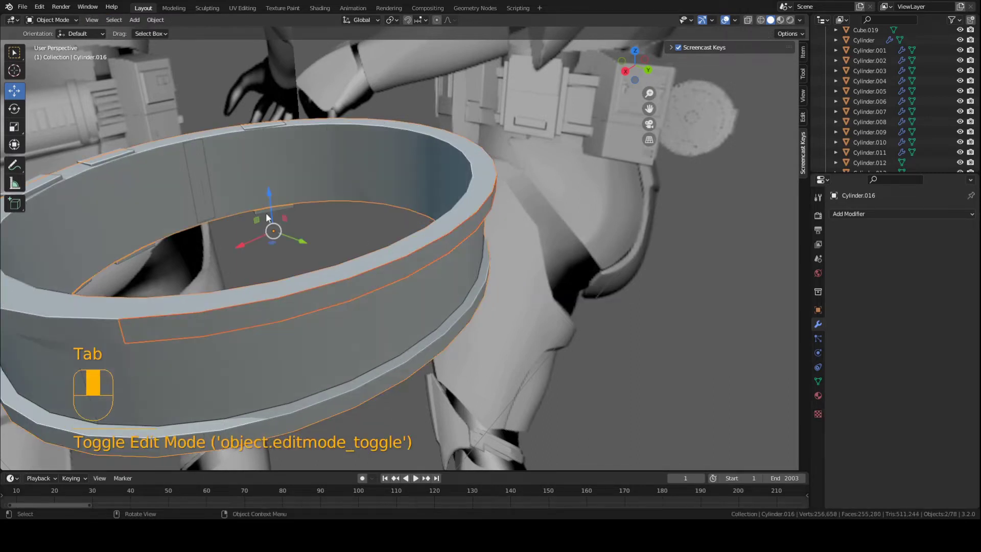
Select the separated rim strip, save the file, and add a Solidify modifier with a thickness of 0.05 m
left_click(335, 297)
key("g")
right_click(397, 289)
key("ctrl+s")
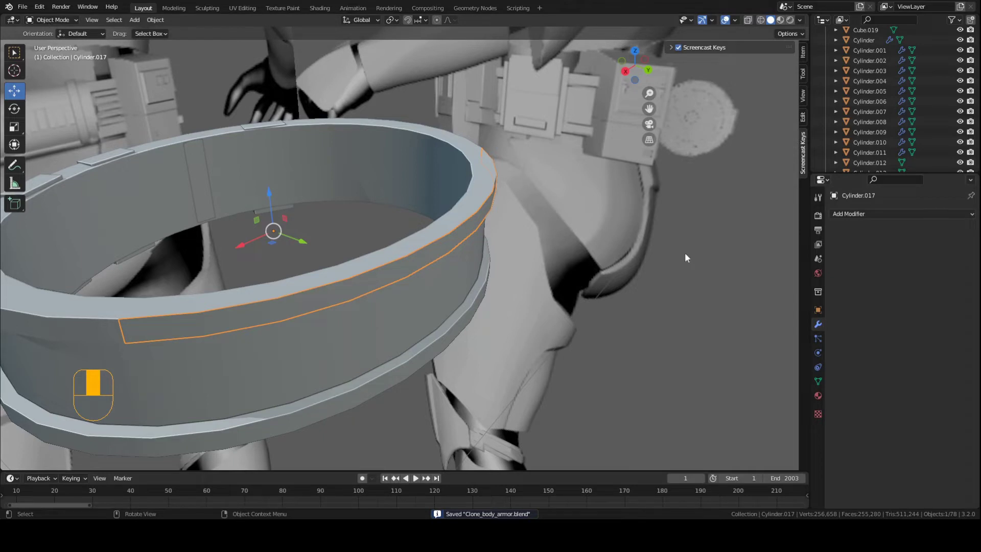
left_click(854, 213)
left_click(788, 388)
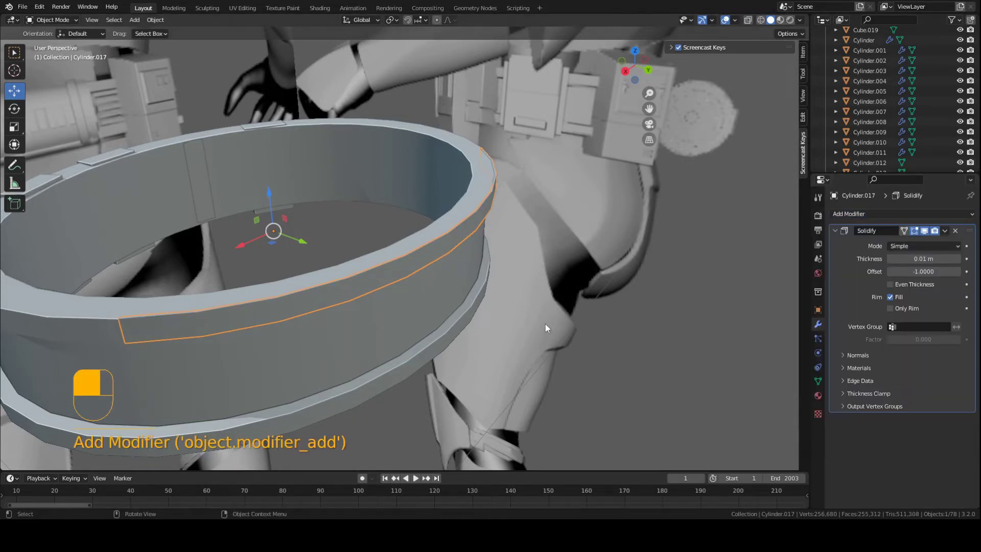
left_click_drag(924, 258, 942, 259)
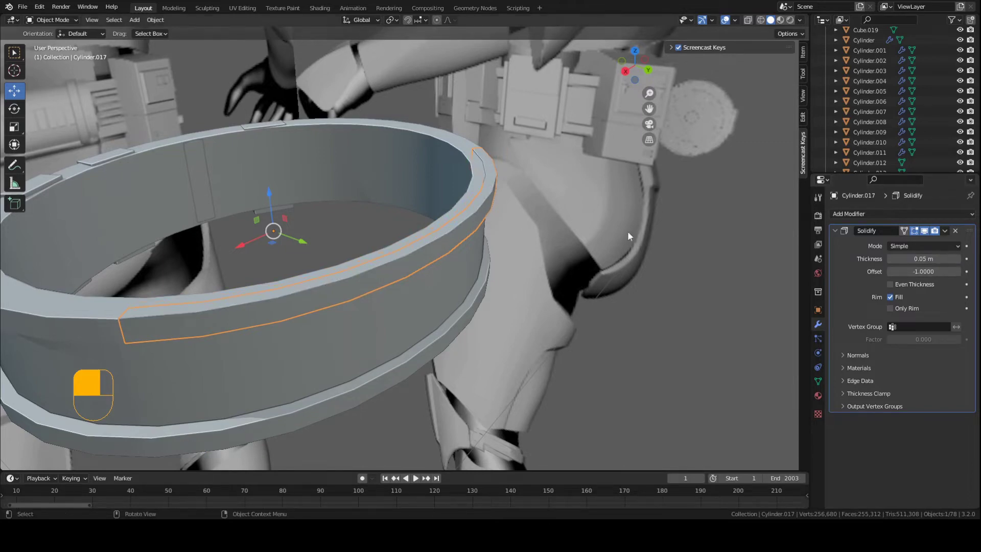
Lower the solidified strip along Z from the upper rim onto the belt's back wall and save the file
middle_click_drag(628, 231, 456, 186)
key("g")
key("z")
left_click(536, 169)
left_click(492, 155)
key("ctrl+s")
Move the strip along Y to fit against the belt's back wall, clear the selection and save
scroll(452, 167, "up", 3)
middle_click_drag(456, 186, 462, 222)
key("g")
key("y")
left_click(482, 205)
key("a")
key("a")
key("ctrl+s")
Reduce the strip's height along Z and raise it to sit just below the ring's upper rim
key("KP_1")
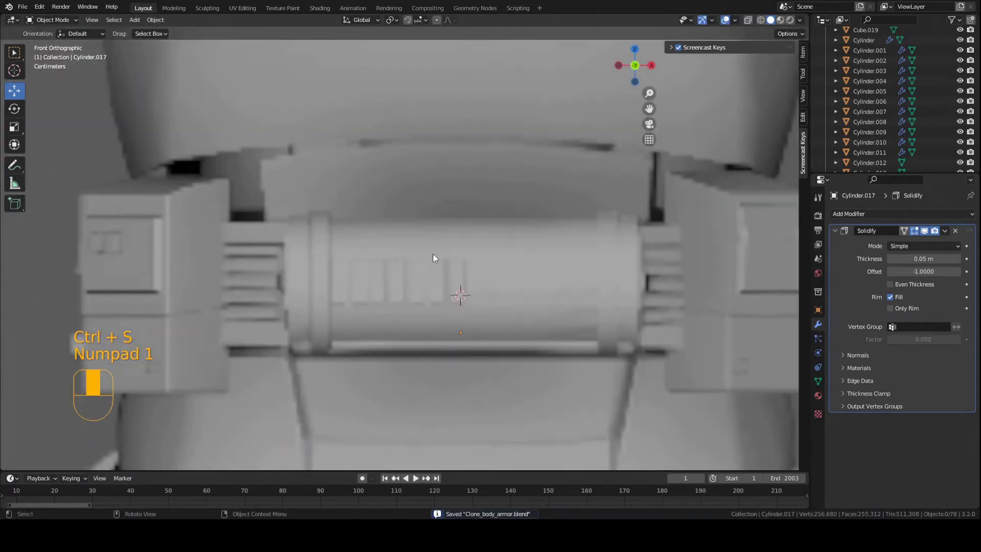
middle_click_drag(436, 259, 347, 265)
middle_click_drag(407, 284, 366, 269)
key("g")
key("z")
left_click(449, 296)
key("s")
key("z")
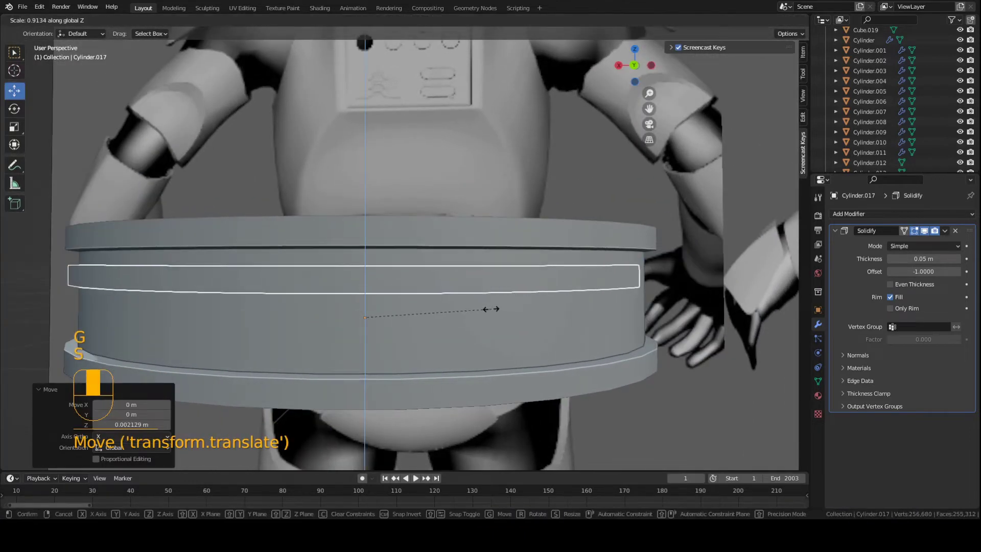
left_click(486, 307)
key("g")
key("z")
left_click(487, 302)
Duplicate the strip twice, stacking the copies down the belt's back wall, clear the selection and save
key("shift+d")
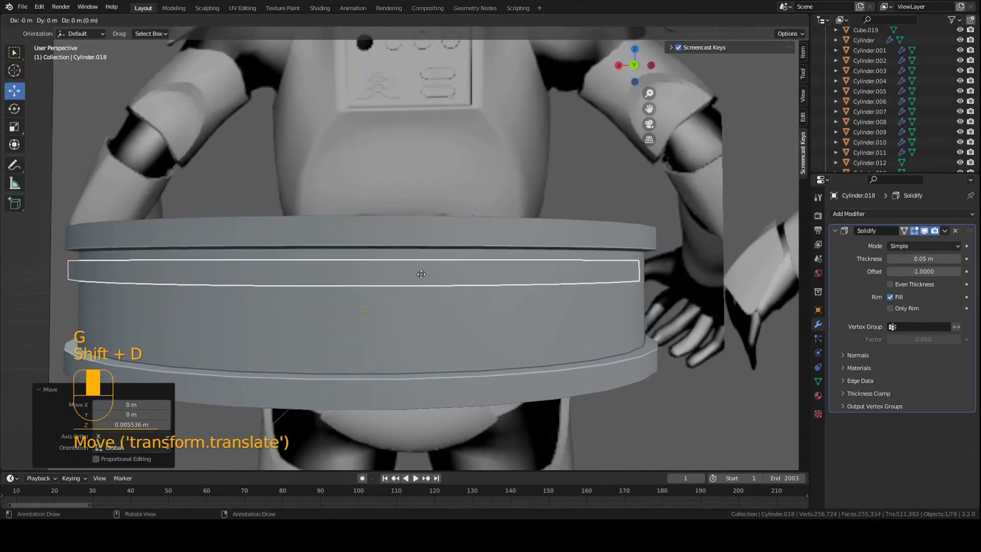
left_click(431, 282)
middle_click_drag(432, 282, 553, 276)
key("shift+d")
left_click(417, 300)
key("a")
key("a")
key("ctrl+s")
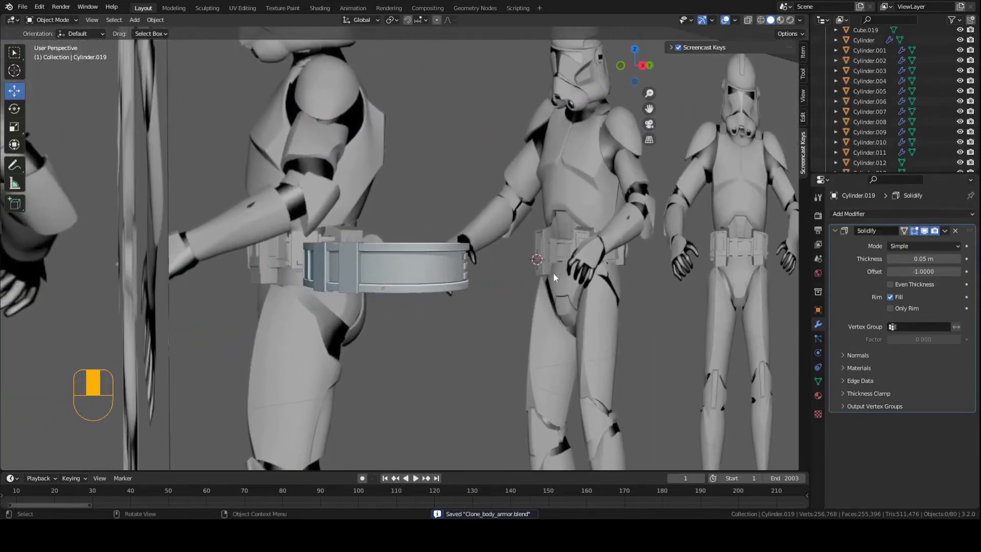
Move the large reference image about 1.33 m along Y toward the belt ring
scroll(554, 275, "up", 2)
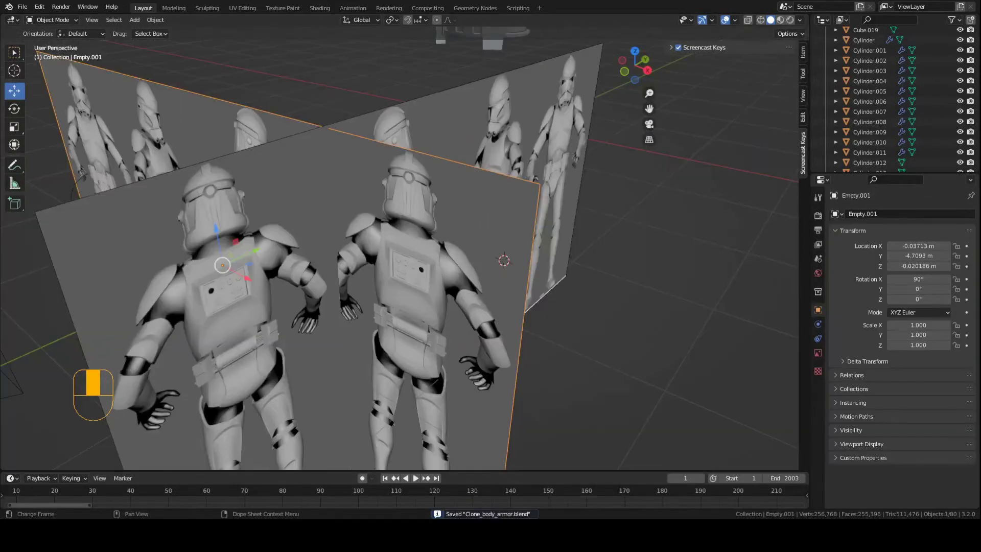
scroll(329, 302, "down", 4)
key("g")
middle_click_drag(329, 302, 411, 280)
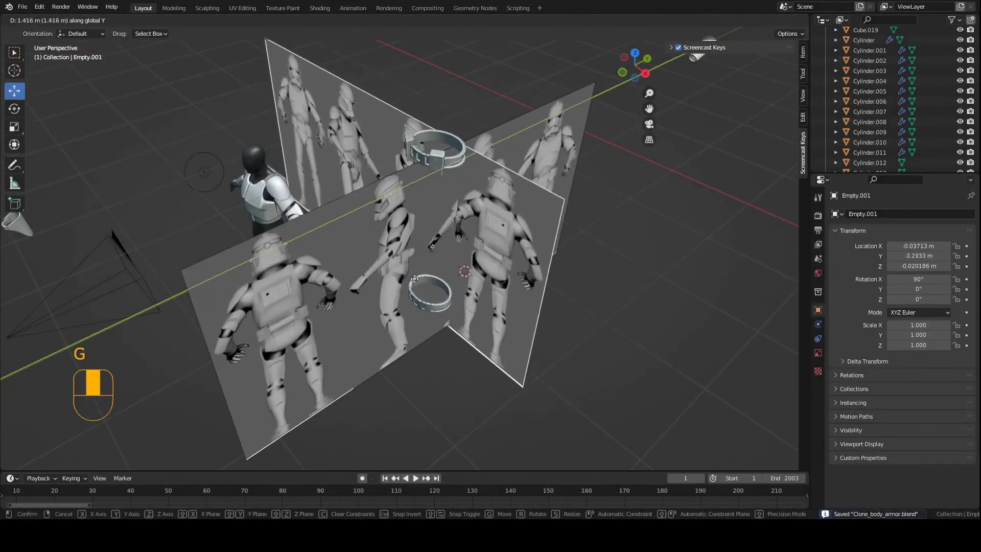
left_click(412, 279)
In front view, shift the reference image about 2.6 m along X toward its front-facing figure
key("KP_1")
scroll(505, 262, "up", 4)
middle_click_drag(483, 266, 302, 263, "shift")
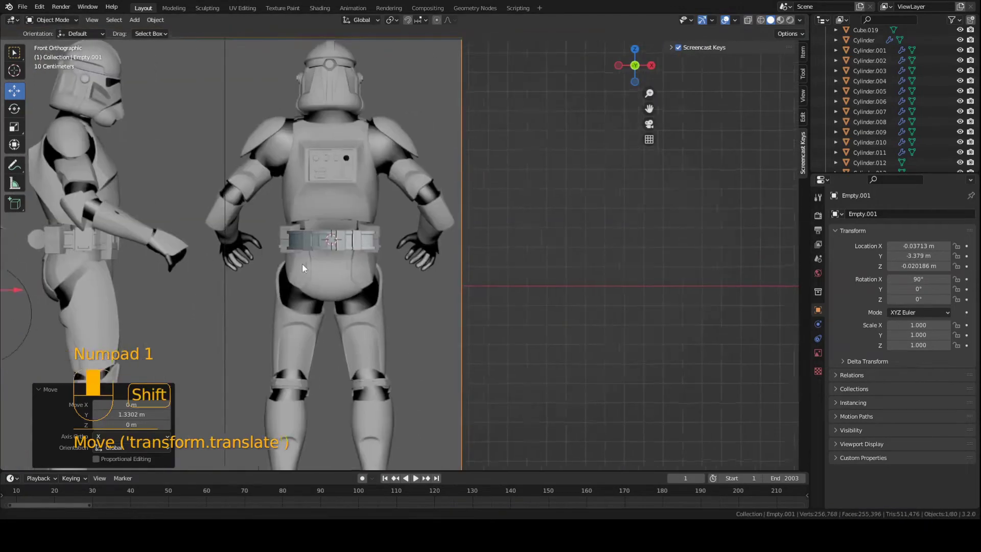
scroll(319, 238, "up", 4)
middle_click_drag(314, 210, 423, 257, "shift")
scroll(419, 267, "up", 2)
scroll(409, 268, "down", 8)
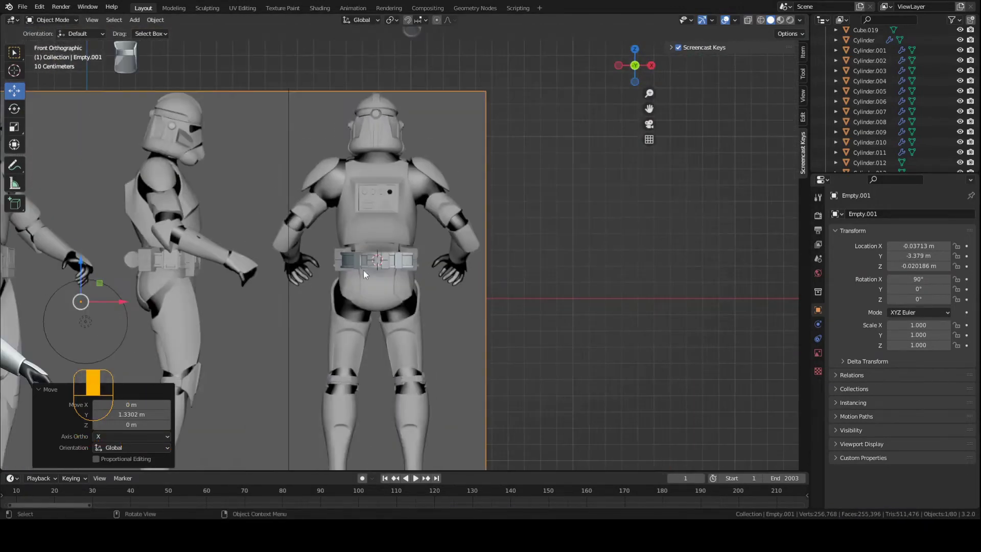
key("g")
middle_click_drag(327, 276, 418, 281)
left_click(699, 289)
Shift the reference image about 1.05 m further along X and fine-tune it so the front figure's waist centres on the ring
scroll(403, 249, "up", 4)
key("g")
middle_click_drag(245, 263, 409, 271)
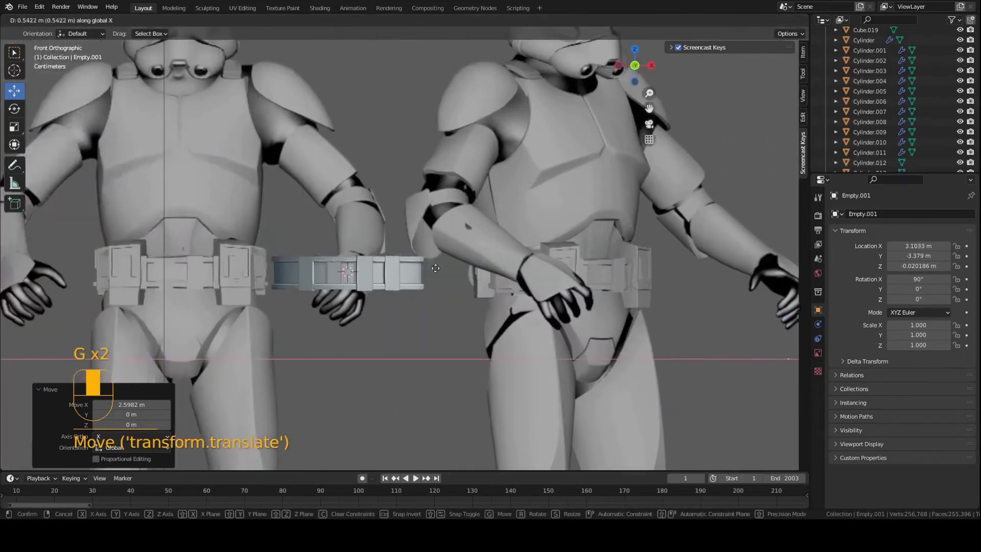
left_click(565, 274)
scroll(406, 242, "up", 3)
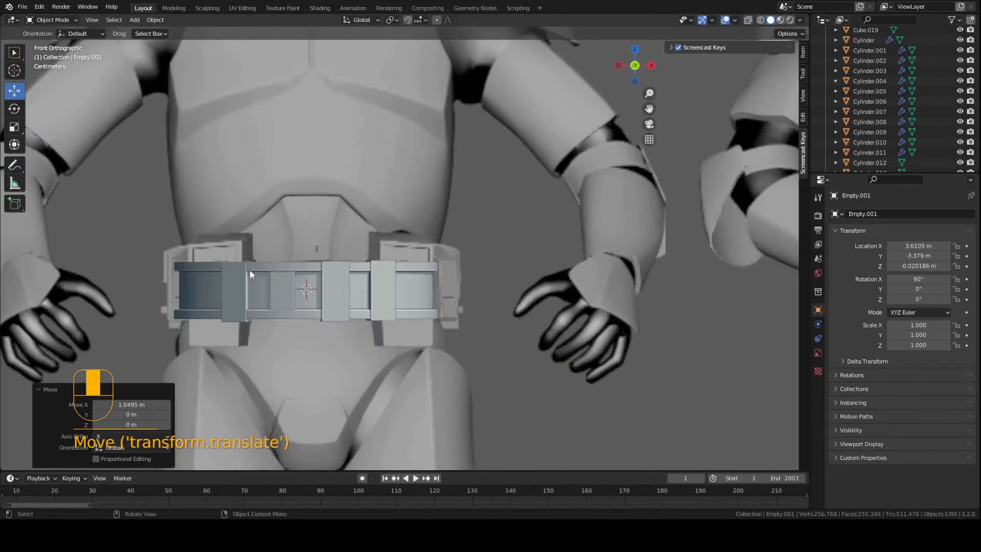
key("g")
middle_click_drag(424, 267, 460, 245)
left_click(420, 254)
Select the mirrored pouch boxes on the earlier belt and examine their shape up close
scroll(460, 245, "down", 2)
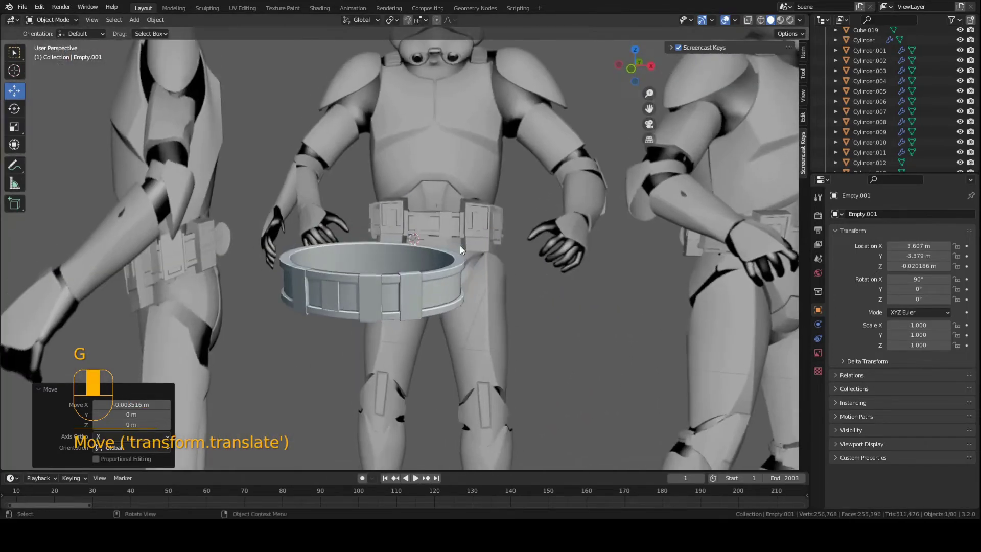
scroll(458, 246, "down", 5)
scroll(457, 247, "down", 3)
middle_click_drag(422, 191, 407, 263, "shift")
scroll(408, 261, "up", 5)
left_click(409, 192)
middle_click_drag(409, 191, 397, 278, "shift")
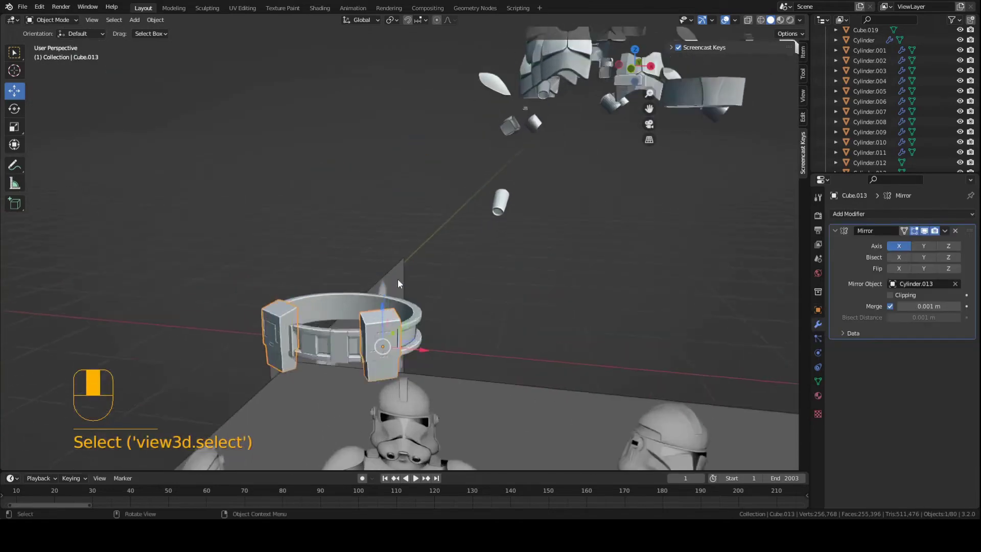
scroll(397, 276, "up", 4)
key("KP_Decimal")
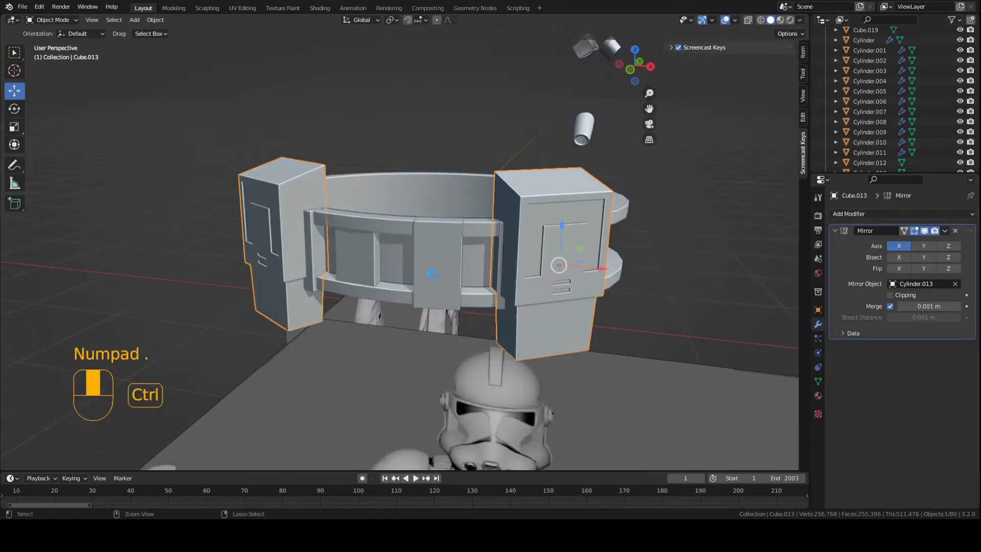
mouse_move(474, 305)
middle_mouse_down()
mouse_move(406, 284)
mouse_move(474, 302)
middle_mouse_up()
scroll(473, 309, "down", 4)
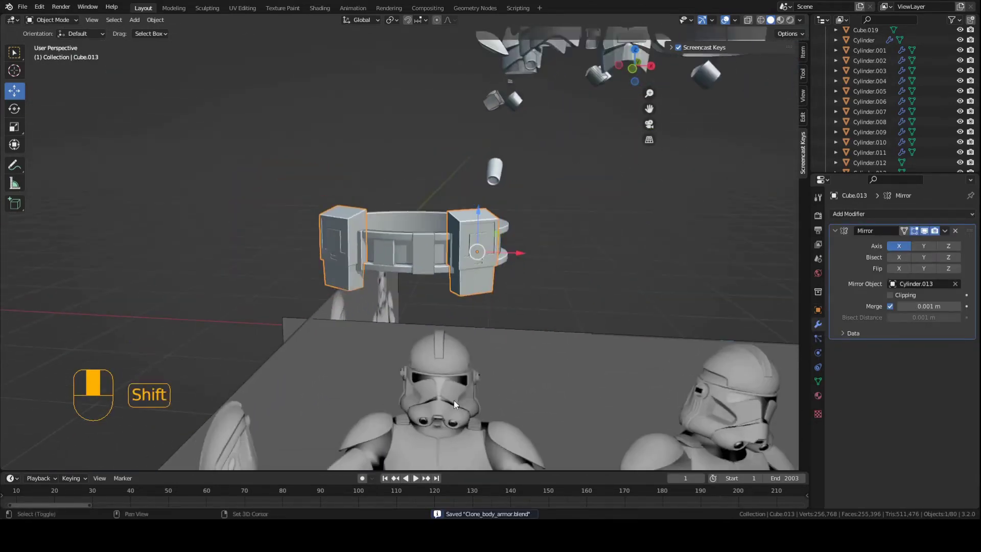
Add a cube at the ring in front view and scale it down to roughly pouch size
middle_click_drag(454, 400, 391, 247, "shift")
scroll(360, 240, "up", 3)
key("KP_1")
scroll(366, 272, "up", 2)
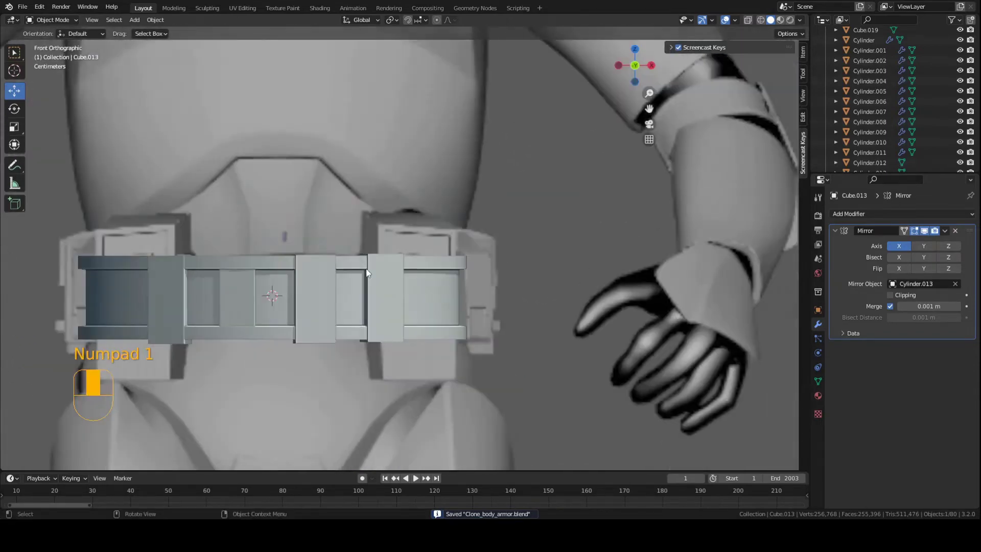
scroll(380, 278, "up", 2)
scroll(382, 280, "down", 3)
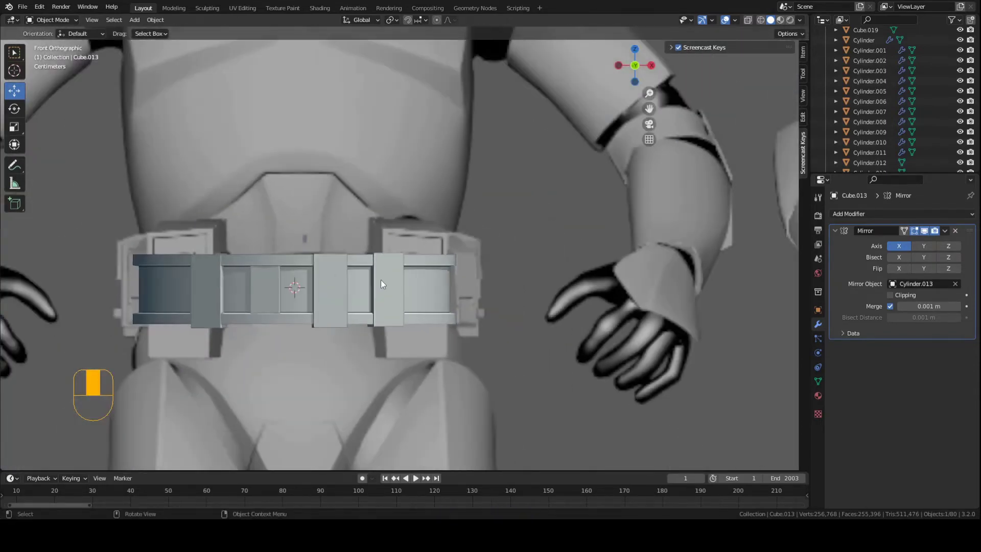
scroll(391, 299, "up", 2)
scroll(391, 299, "down", 1)
key("shift+a")
mouse_move(323, 277)
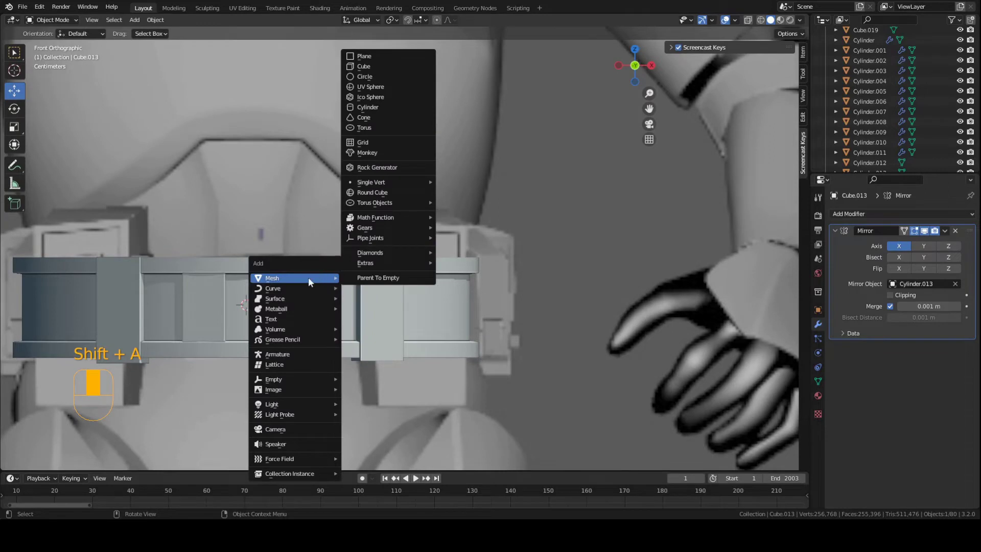
left_click(375, 67)
key("s")
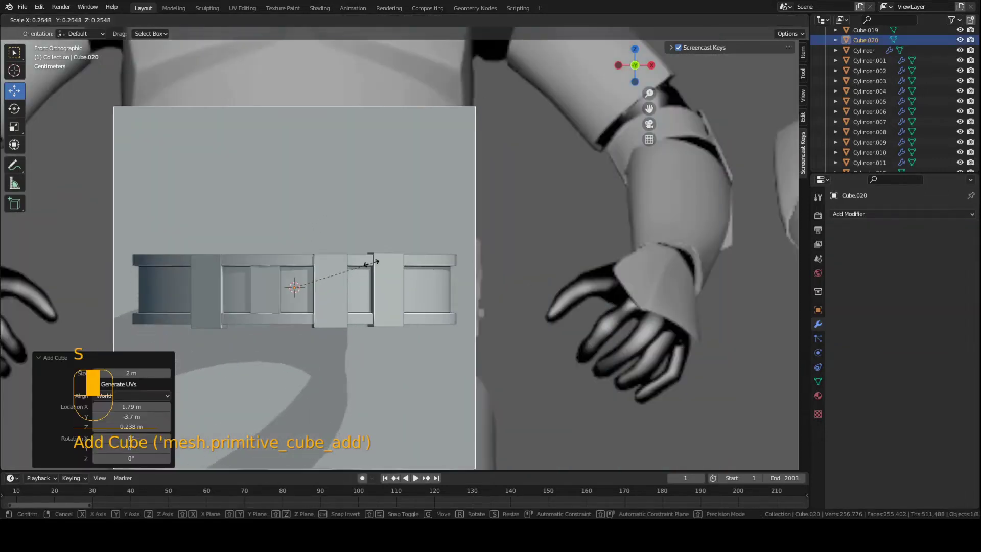
left_click(321, 268)
Move the cube over the front reference's hip pouch and scale it to roughly match the pouch
key("g")
left_click(514, 276)
key("s")
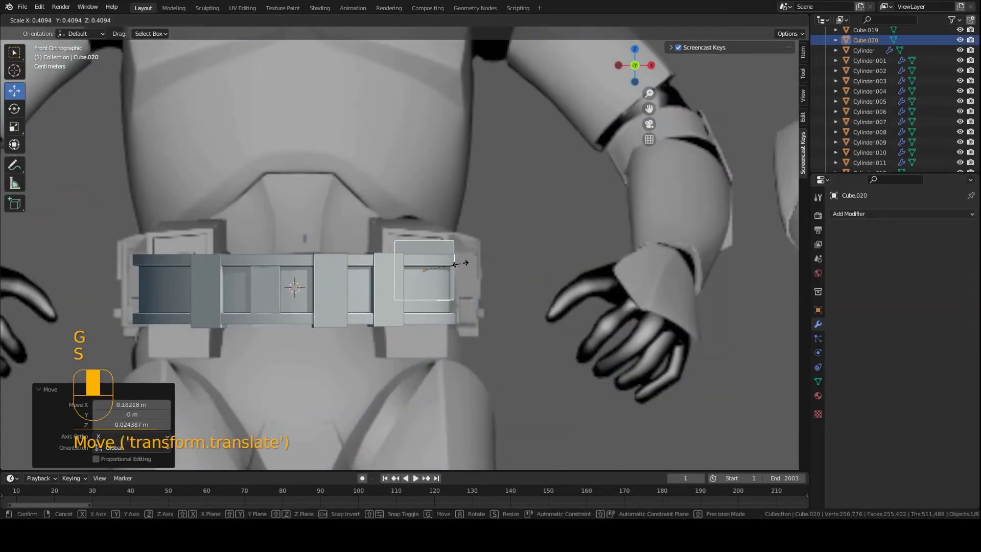
left_click(463, 271)
key("g")
left_click(446, 263)
key("s")
left_click(462, 262)
Move the pouch cube along Y so it sits just in front of the belt ring, and save
middle_click_drag(462, 263, 389, 245)
key("g")
key("y")
left_click(407, 292)
key("KP_Decimal")
scroll(402, 258, "down", 3)
key("ctrl+s")
key("g")
key("y")
left_click(541, 308)
Flatten the pouch cube along Y into a thinner box and save the file
key("s")
key("y")
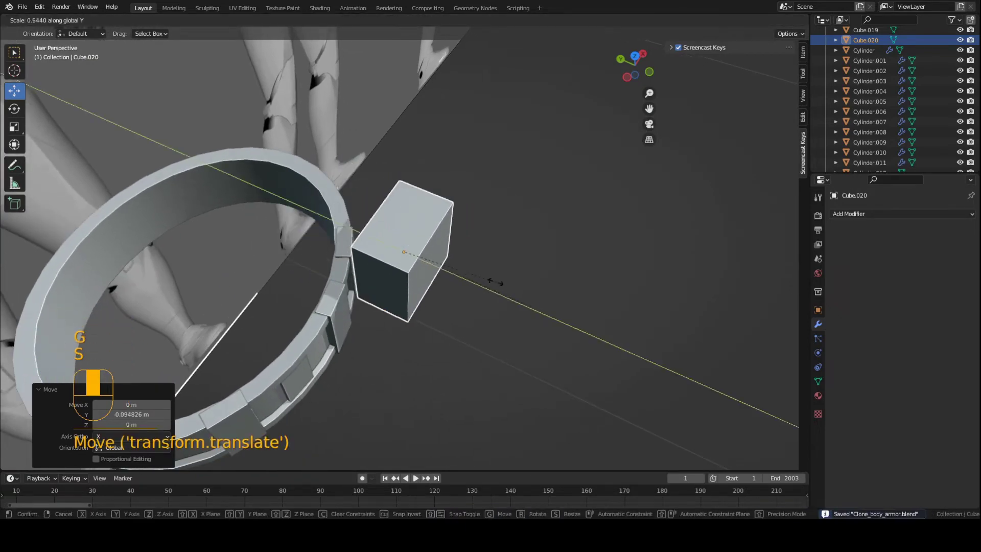
left_click(474, 269)
key("s")
key("y")
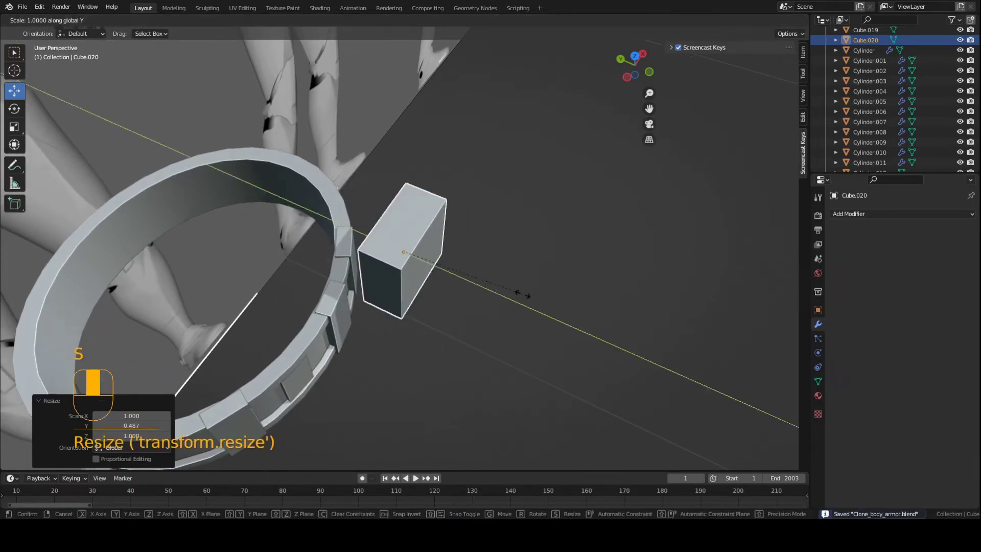
left_click(526, 295)
key("ctrl+s")
middle_click_drag(525, 299, 400, 281)
key("s")
key("y")
left_click(488, 276)
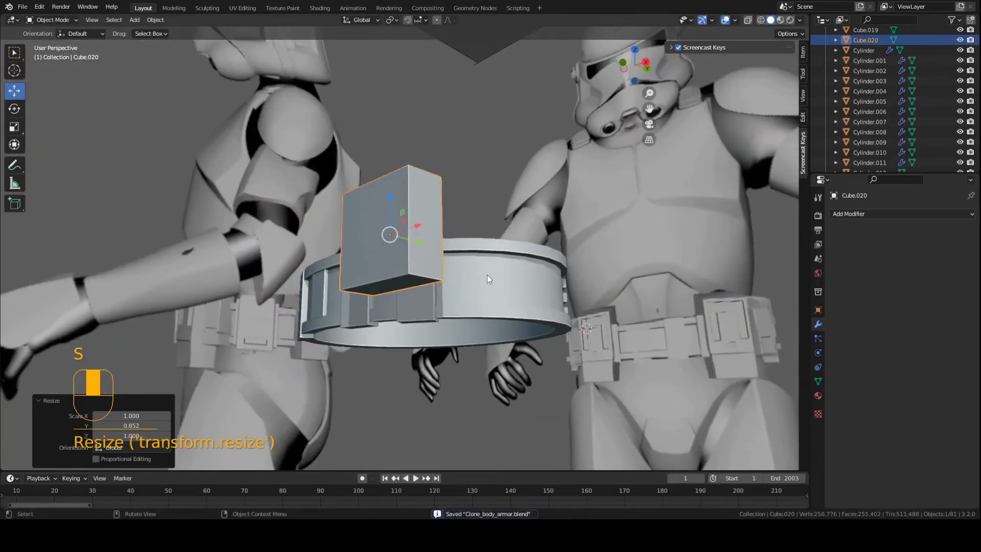
Narrow the box to 0.88 along X to match the pouch in wireframe, return to solid shading and save
key("KP_1")
key("z")
left_click(406, 258)
key("s")
key("x")
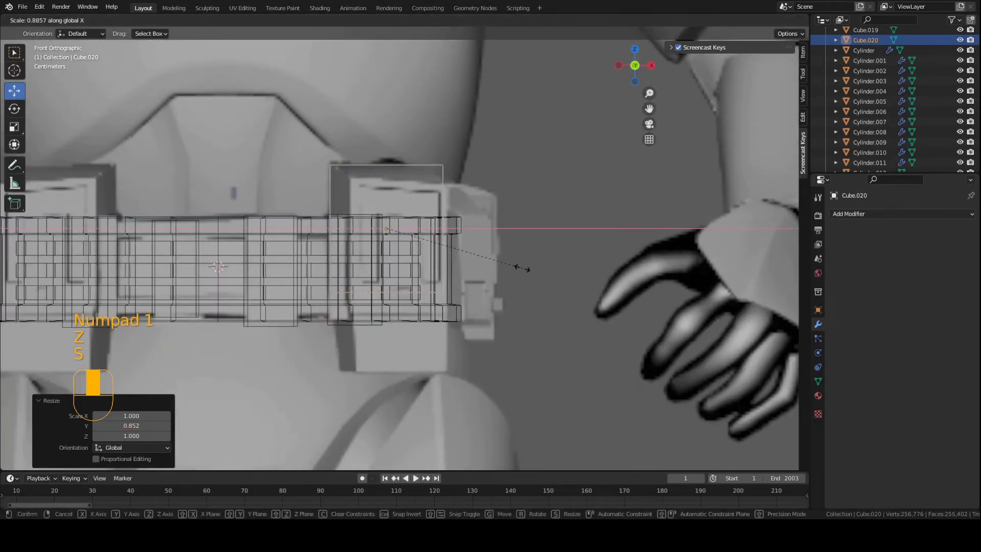
left_click(523, 268)
key("z")
left_click(461, 253)
key("ctrl+s")
In Edit Mode, lower the box's top front edge by about 0.02 m along Z to slope its top
middle_click_drag(461, 254, 386, 227)
scroll(496, 301, "up", 3)
scroll(386, 227, "up", 2)
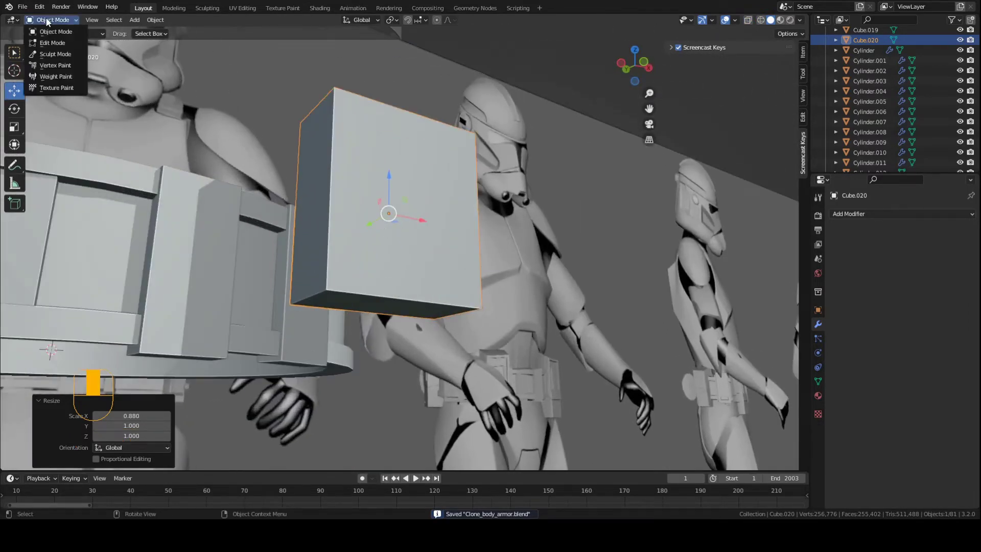
left_click(56, 45)
middle_click_drag(438, 127, 423, 170)
key("2")
left_click(396, 115)
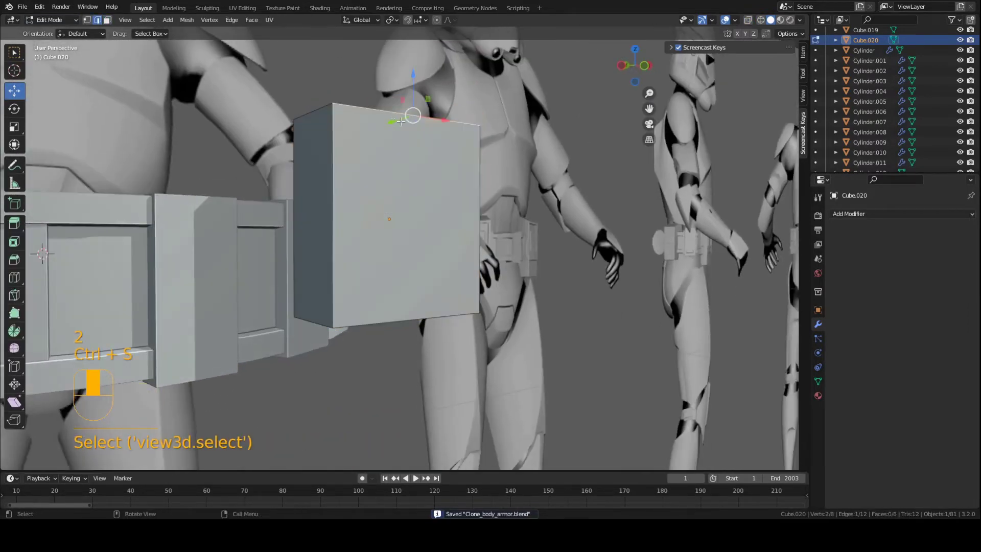
middle_click_drag(396, 115, 380, 171)
key("g")
left_click(379, 208)
Select the box's bottom face, save the file, and inset the face with a thickness of about 0.12 m
middle_click_drag(380, 171, 416, 214, "shift")
scroll(375, 240, "up", 2)
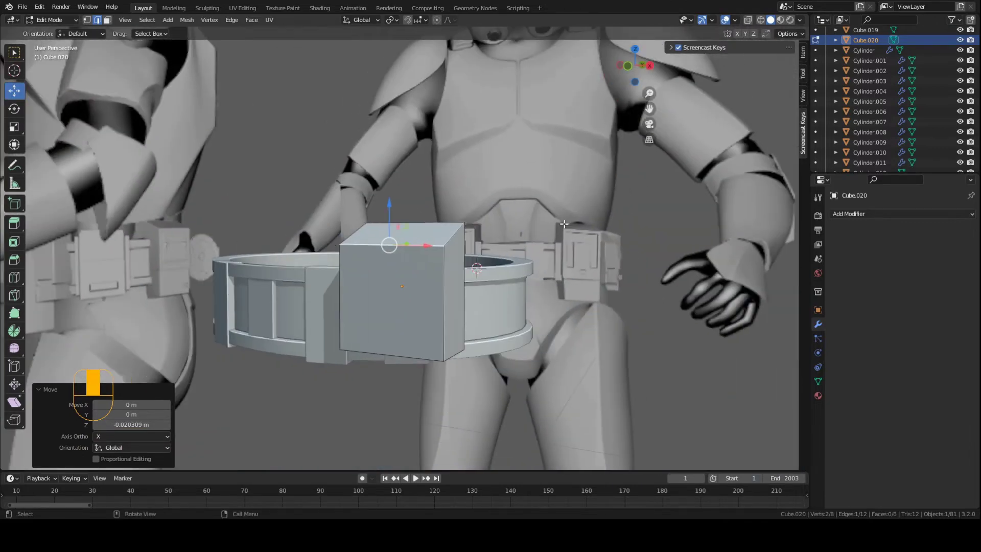
scroll(579, 225, "up", 3)
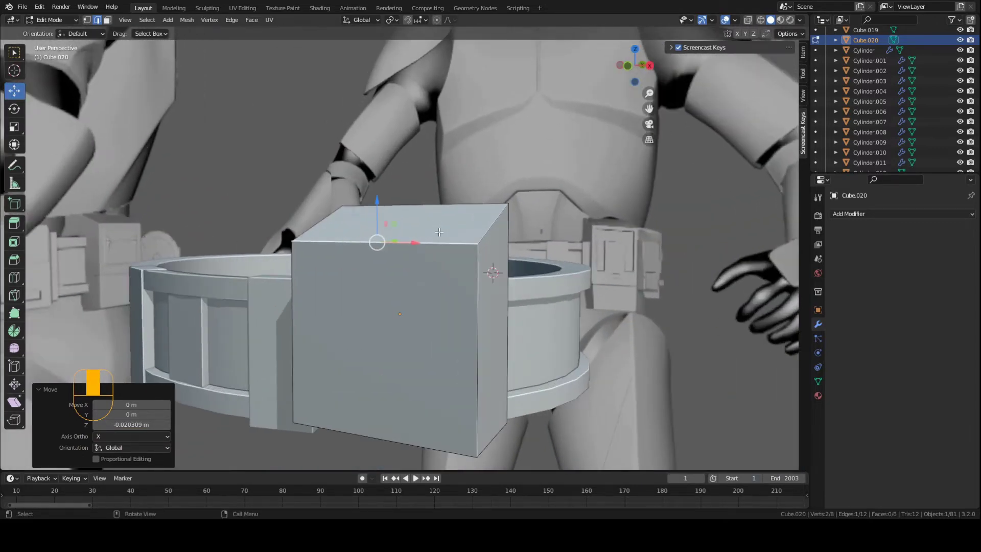
scroll(440, 247, "down", 1)
middle_click_drag(440, 247, 444, 225)
key("3")
middle_click_drag(432, 322, 471, 250, "shift")
key("ctrl+s")
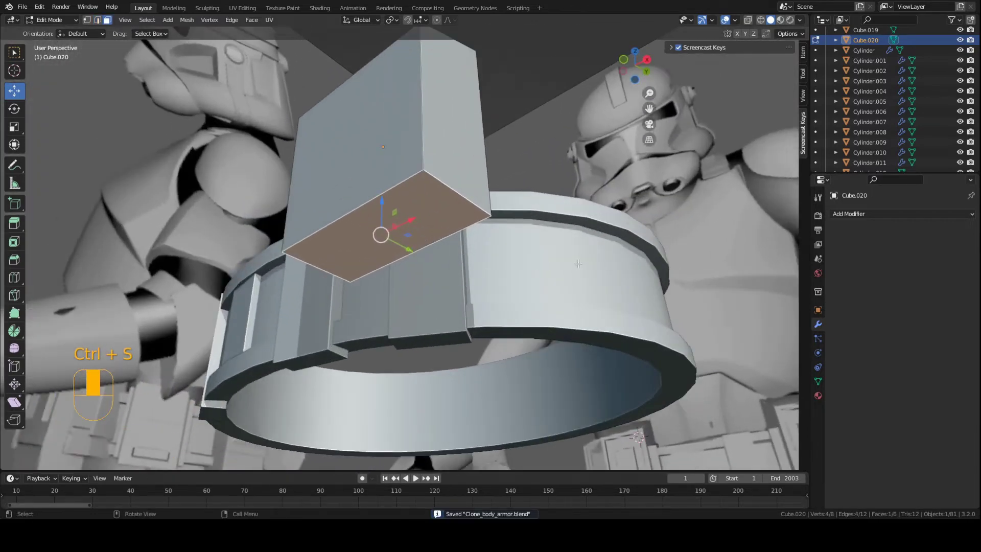
middle_click_drag(578, 264, 581, 261)
key("i")
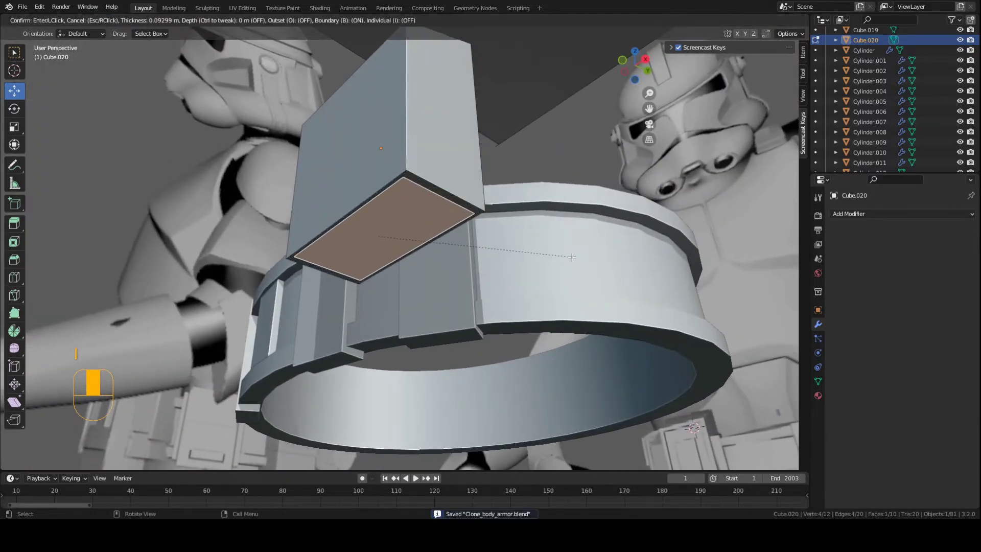
left_click(568, 255)
middle_click_drag(496, 216, 483, 219)
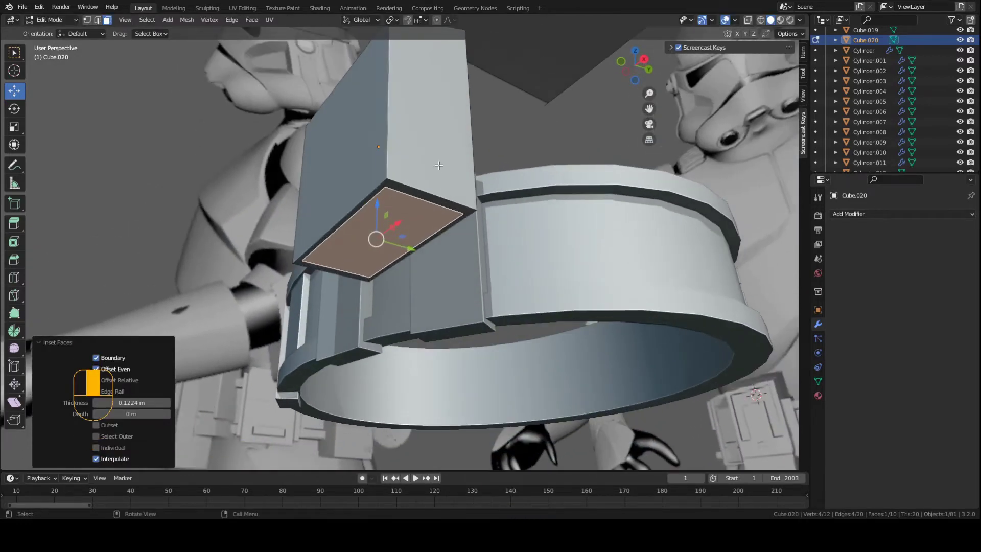
Extrude the box's inset bottom face and lower it about 0.065 m in total along Z to form a lower section
right_click(438, 191)
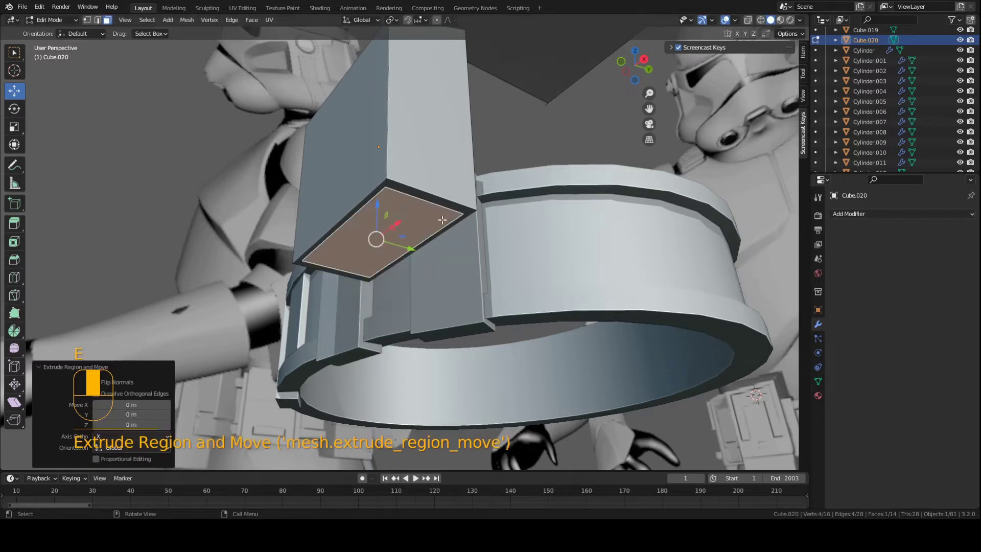
key("g")
key("z")
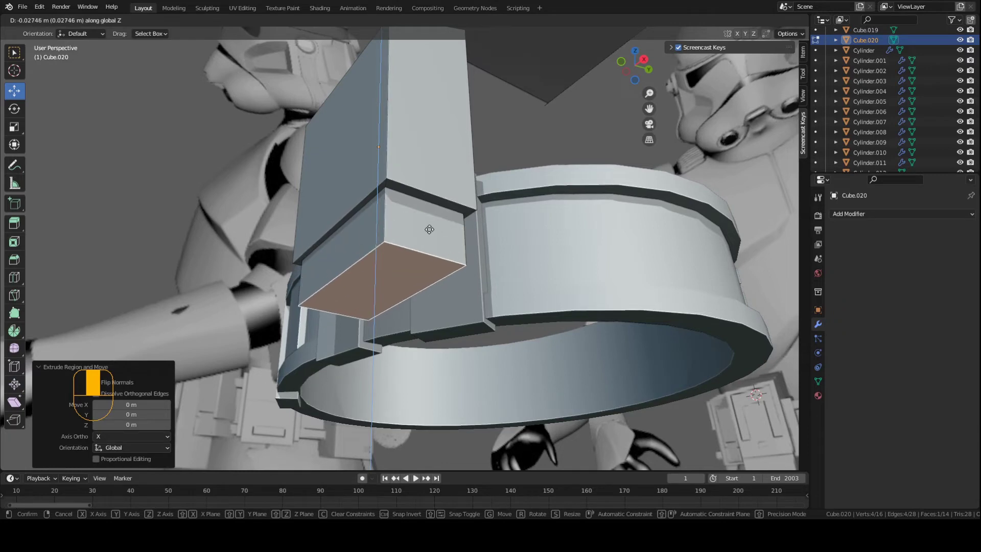
left_click(428, 287)
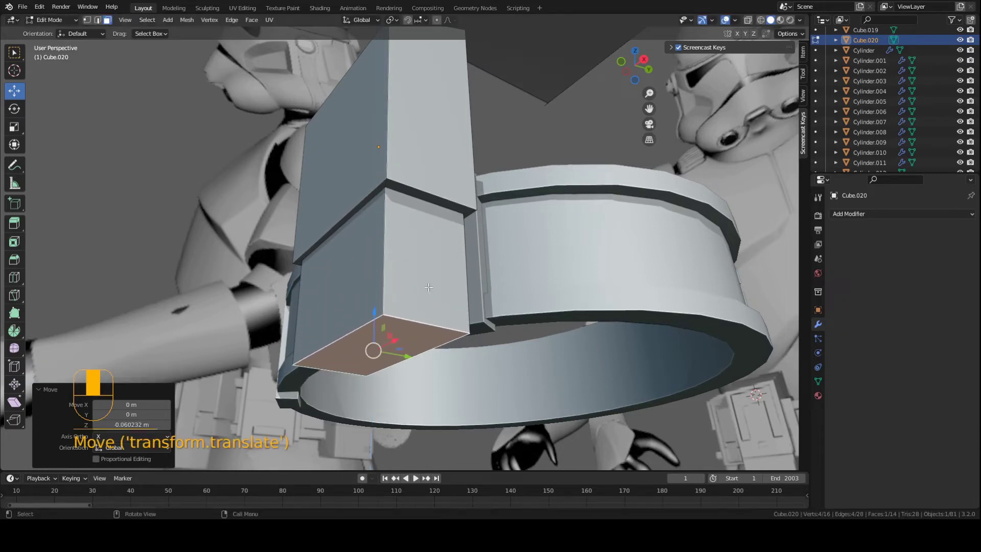
key("g")
key("z")
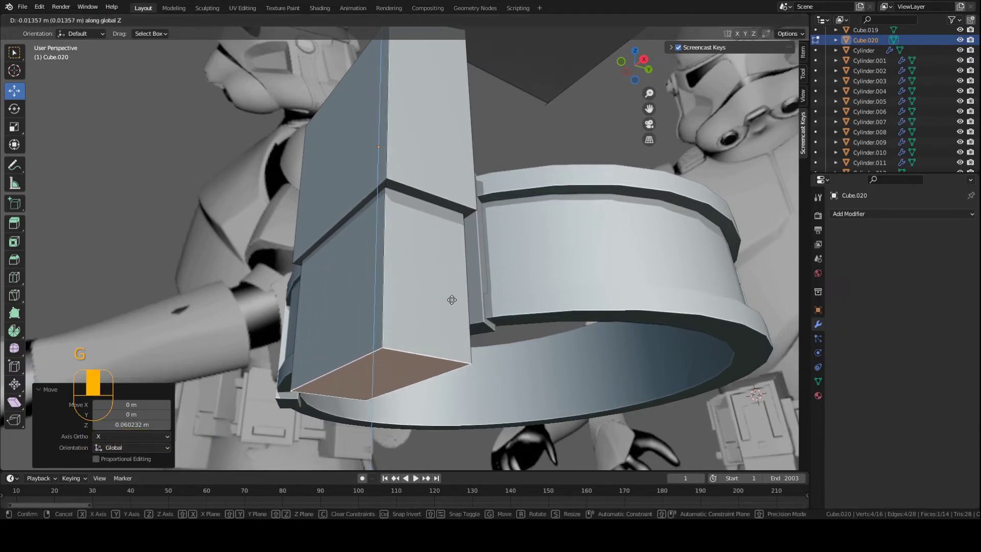
left_click(455, 257)
middle_click_drag(455, 257, 536, 278)
Scale the extruded bottom face down overall and along Y to taper the lower section, leave Edit Mode and save the file
key("s")
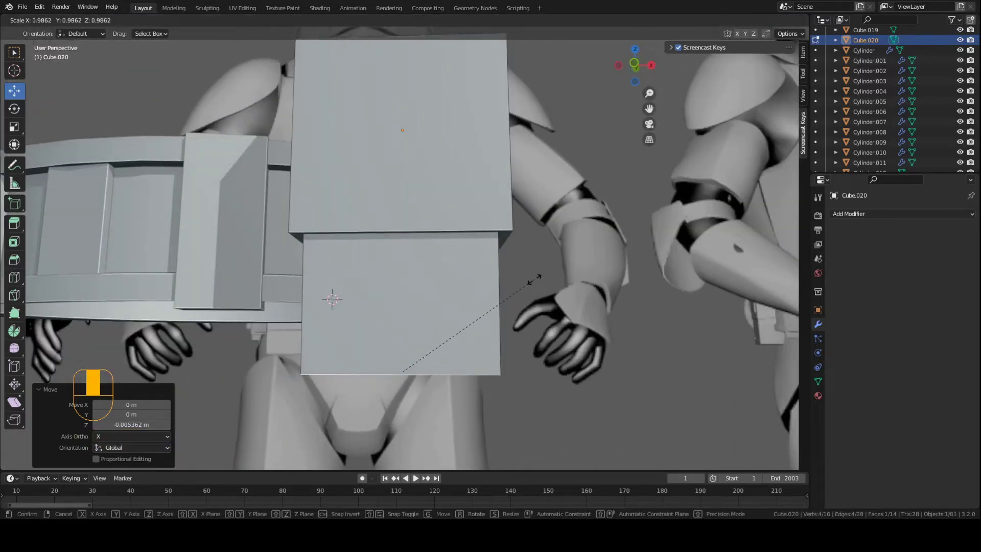
left_click(524, 280)
mouse_move(524, 281)
middle_mouse_down()
mouse_move(474, 254)
mouse_move(357, 254)
mouse_move(398, 241)
mouse_move(491, 274)
mouse_move(462, 278)
mouse_move(560, 274)
mouse_move(516, 277)
mouse_move(510, 254)
mouse_move(517, 275)
mouse_move(399, 281)
middle_mouse_up()
key("Tab")
key("Tab")
key("s")
key("y")
left_click(487, 276)
key("ctrl+s")
key("Tab")
key("KP_1")
key("z")
key("z")
left_click(535, 268)
key("ctrl+s")
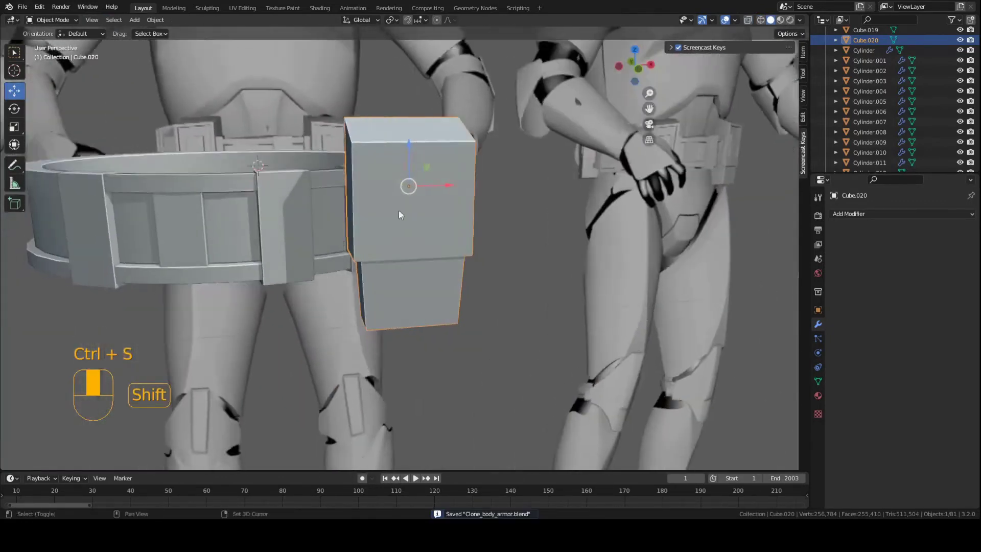
In front view, move the pouch clear of the belt by about 0.24 m along X and 0.02 m down along Z
scroll(396, 294, "up", 1)
middle_click_drag(399, 210, 332, 277, "shift")
middle_click_drag(510, 166, 540, 122)
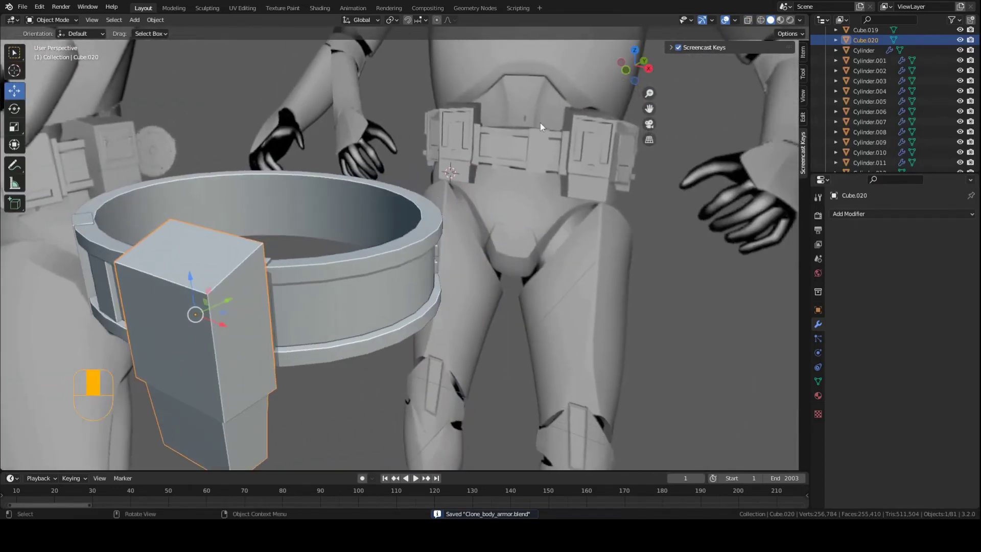
key("KP_1")
scroll(435, 219, "up", 4)
scroll(348, 282, "down", 5)
key("g")
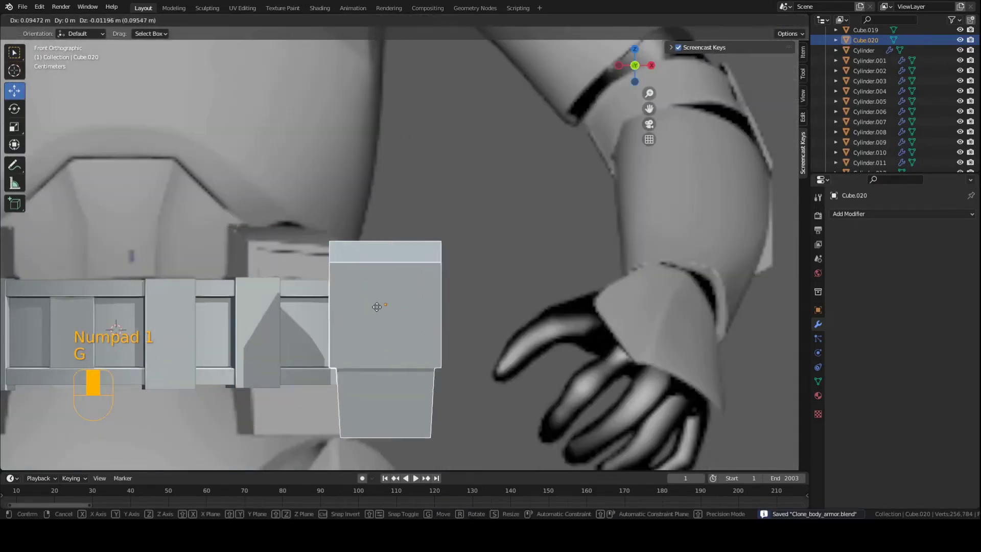
left_click(335, 284)
In Edit Mode, select the short edge of the pouch's top nearest the belt and raise it slightly to slope the top sideways
middle_click_drag(334, 284, 444, 247, "shift")
scroll(409, 230, "up", 3)
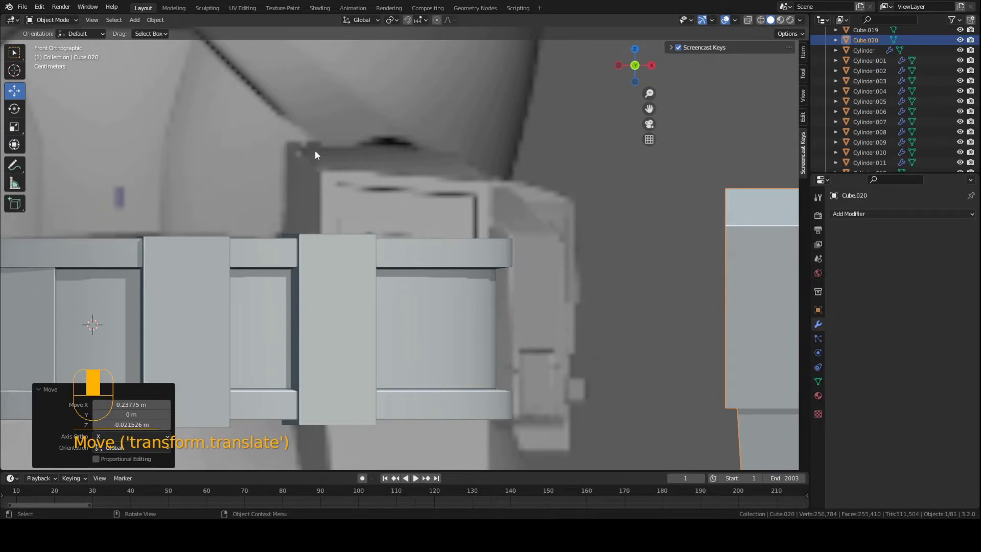
scroll(313, 151, "down", 3)
scroll(366, 235, "up", 2)
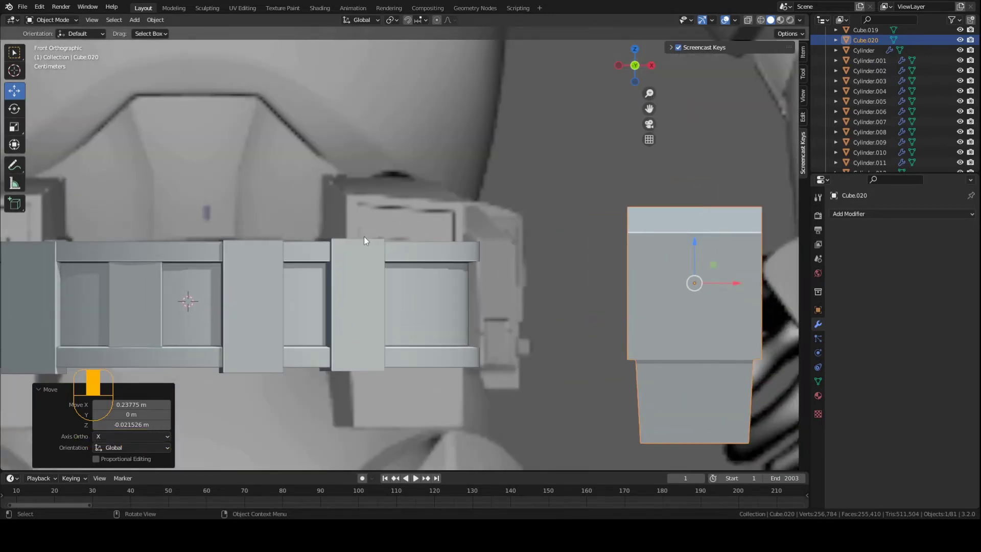
middle_click_drag(543, 281, 333, 219, "shift")
scroll(215, 228, "up", 2)
key("Tab")
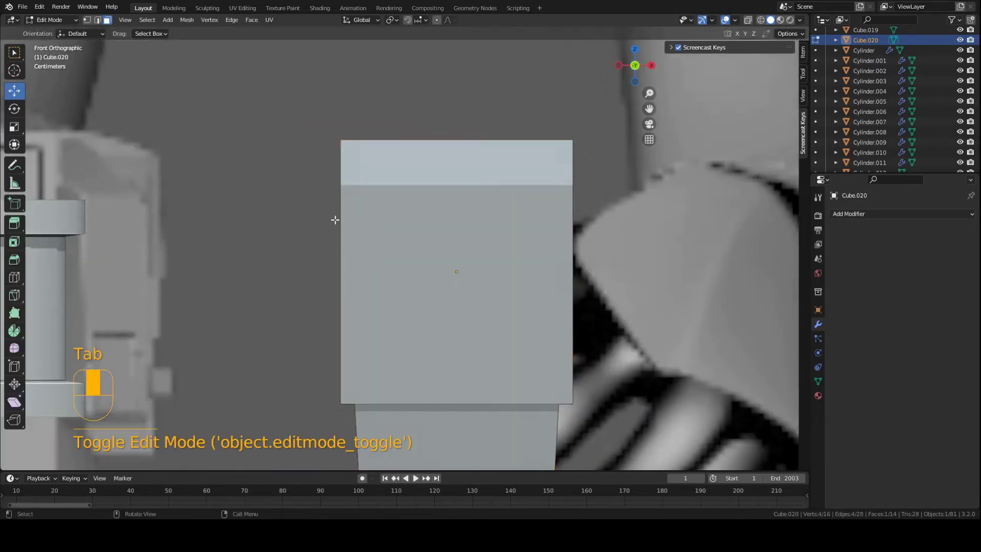
key("2")
left_click(346, 174)
middle_click_drag(347, 174, 364, 185)
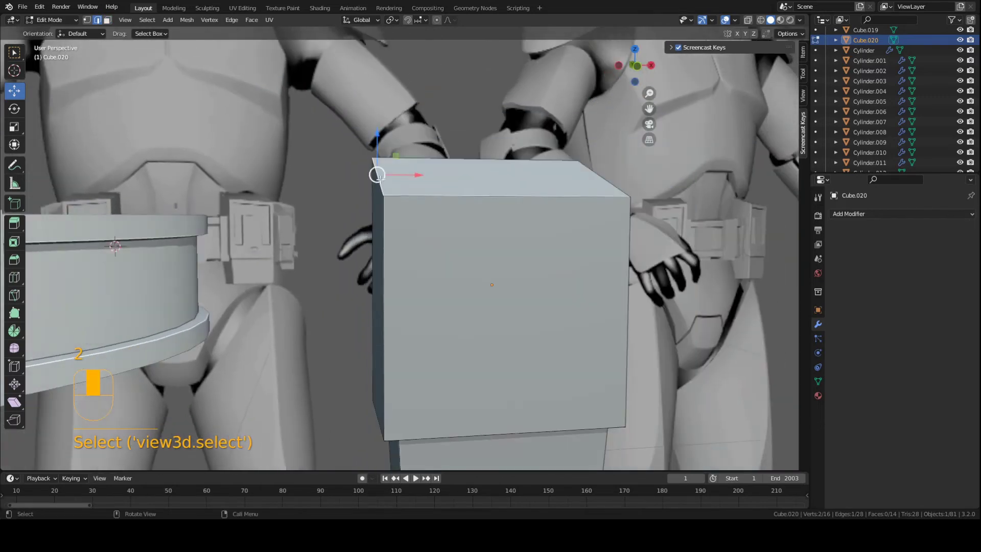
key("g")
left_click(404, 229)
scroll(404, 229, "down", 3)
key("Tab")
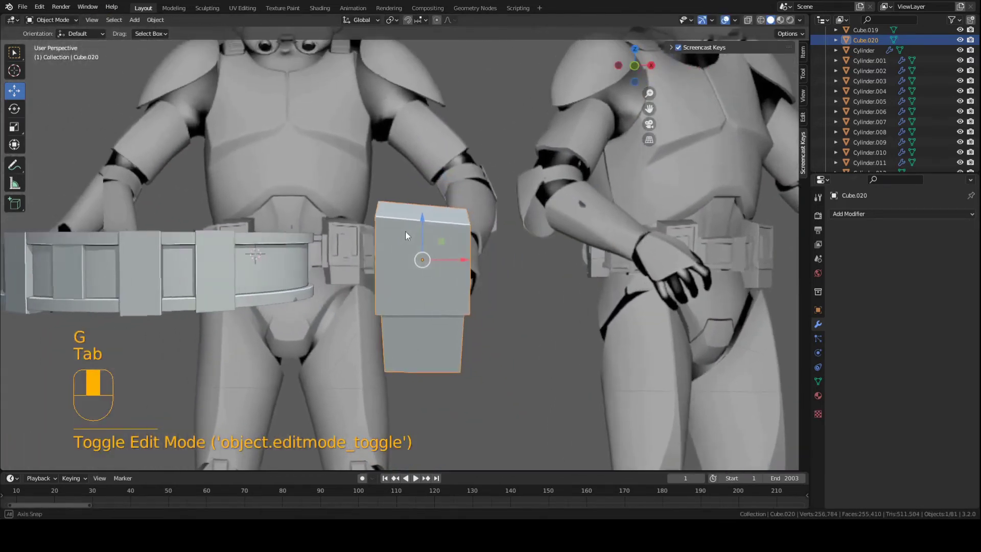
Readjust the position of the pouch top's side edge in Edit Mode, return to Object Mode and save the file
scroll(405, 234, "up", 2)
key("Tab")
key("g")
key("Tab")
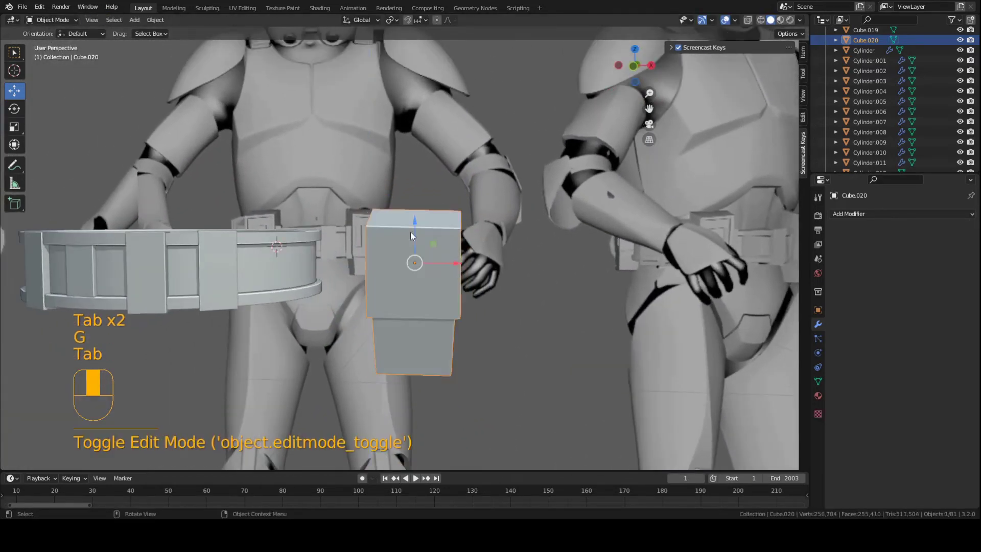
key("Tab")
key("g")
left_click(413, 234)
middle_click_drag(413, 234, 443, 274)
key("ctrl+s")
key("Tab")
scroll(361, 230, "up", 5)
key("ctrl+s")
key("KP_1")
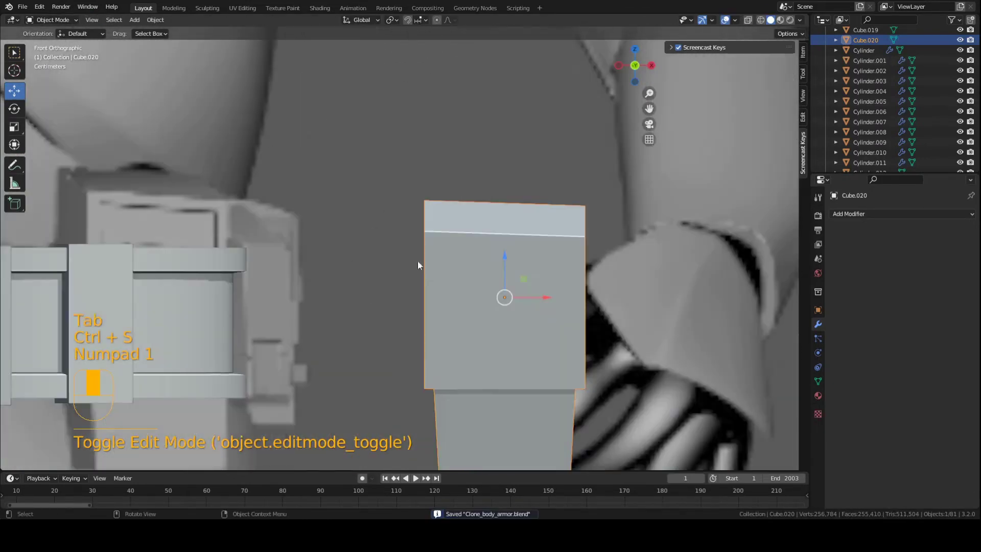
Hide the belt ring, the clasp block and two of the inner strips covering the pouch in the front reference
middle_click_drag(291, 211, 470, 234, "shift")
scroll(341, 255, "up", 3)
left_click(339, 255)
scroll(337, 282, "down", 4)
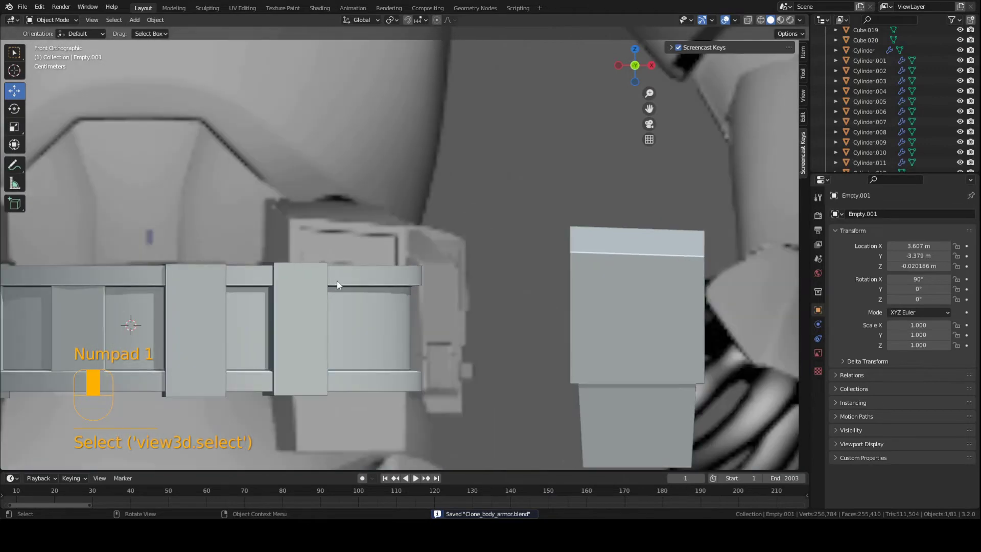
left_click(338, 286)
key("h")
left_click(314, 298)
key("h")
left_click(348, 304)
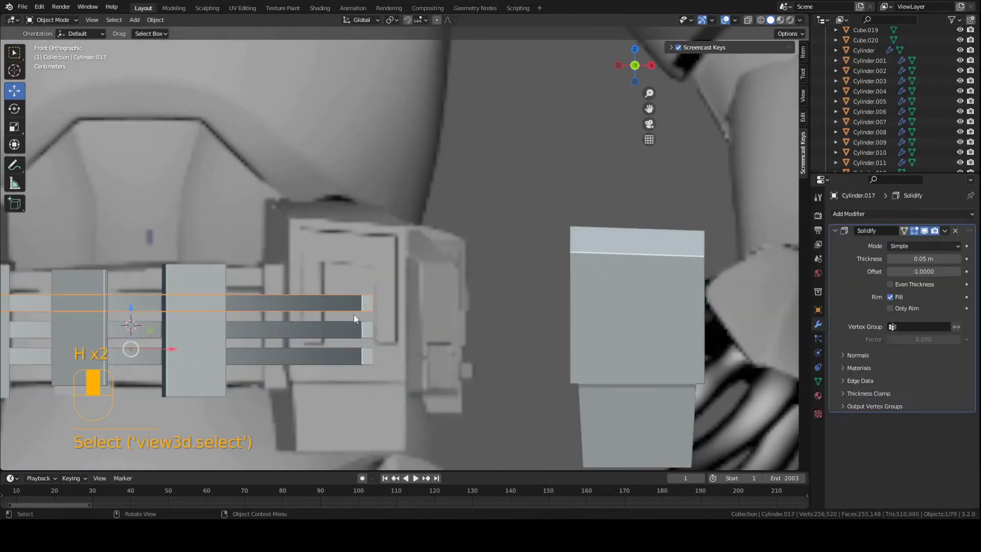
key("h")
left_click(338, 356)
key("h")
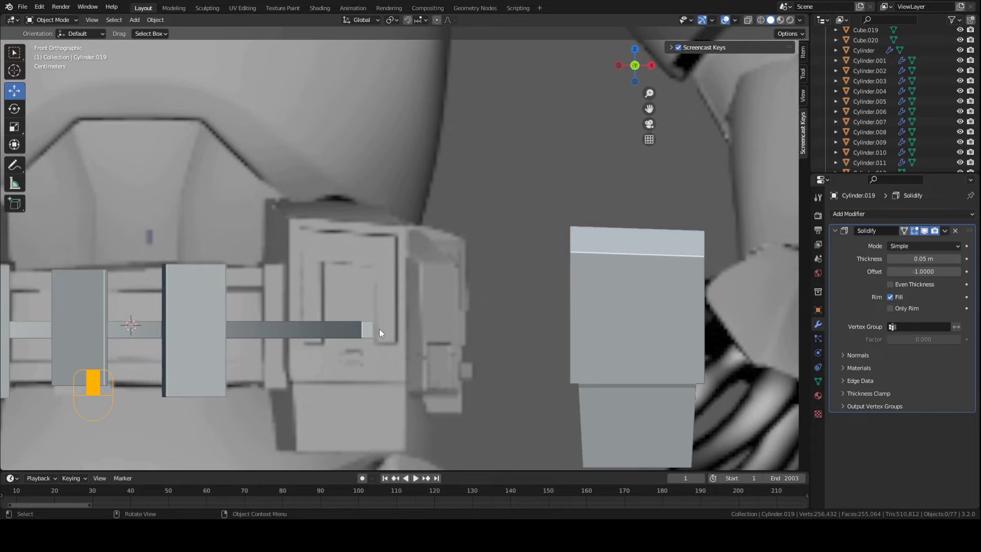
Undo the hiding of the belt ring, clasp block and strips, and save the file
key("ctrl+z")
key("ctrl+z")
key("ctrl+z")
key("ctrl+z")
key("ctrl+z")
key("ctrl+z")
key("ctrl+z")
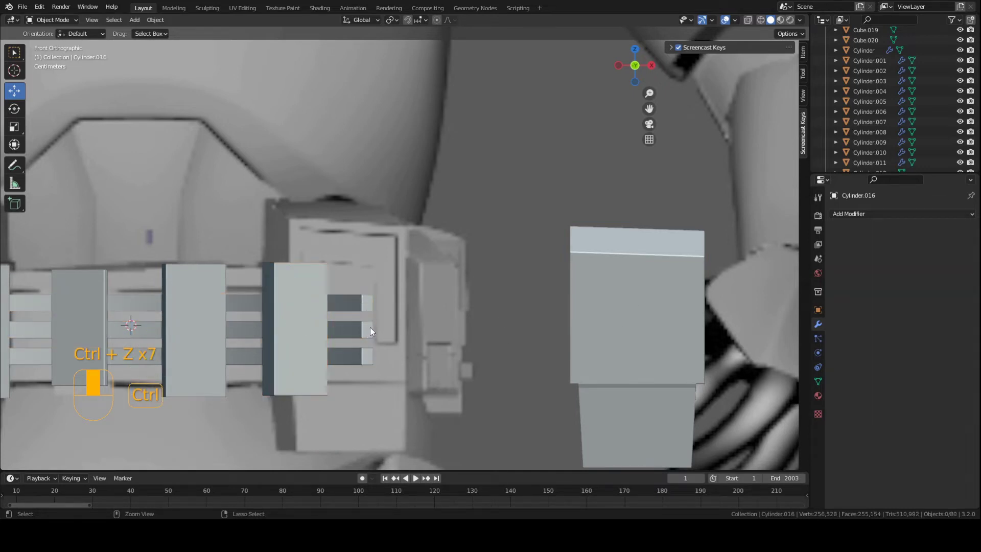
key("ctrl+s")
key("ctrl+z")
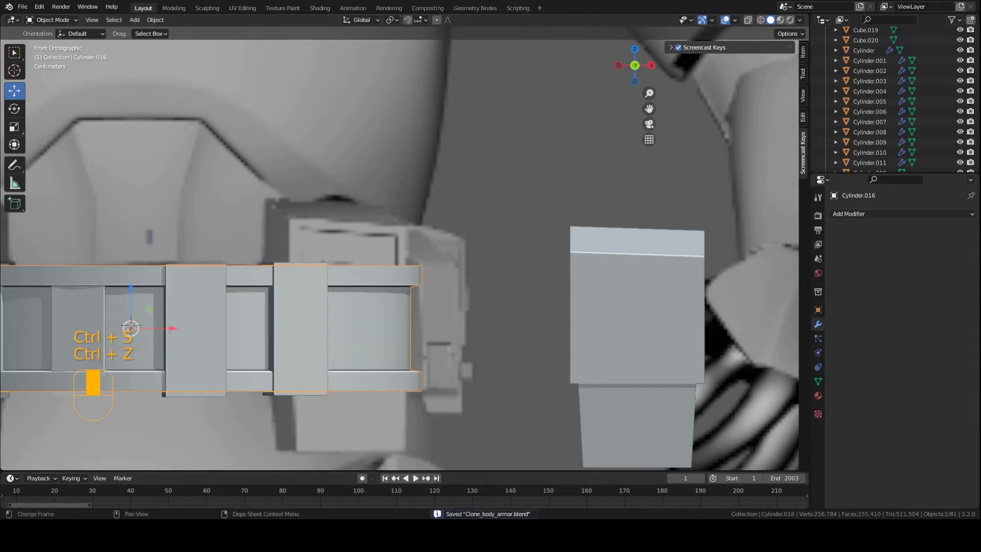
Select the pouch's large front face in Edit Mode, snap the 3D cursor to it, and return to Object Mode
left_click(522, 311)
middle_click_drag(521, 311, 359, 237, "shift")
scroll(358, 237, "up", 1)
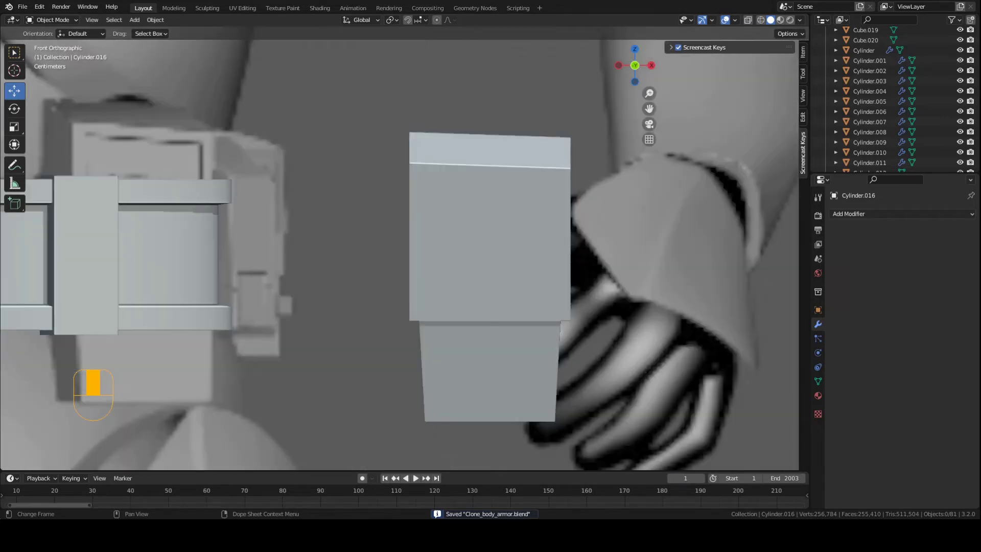
left_click(474, 249)
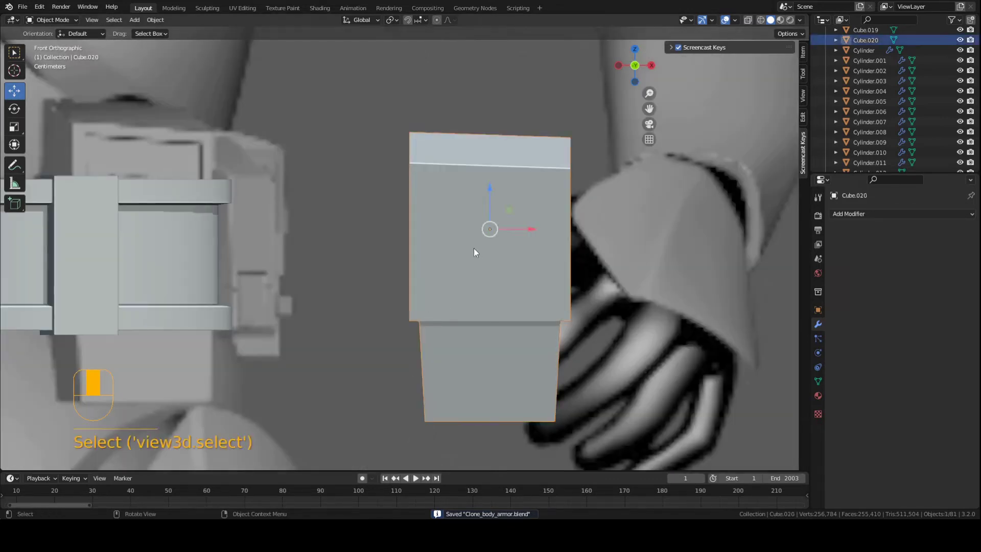
left_click(44, 21)
left_click(49, 44)
key("3")
left_click(490, 219)
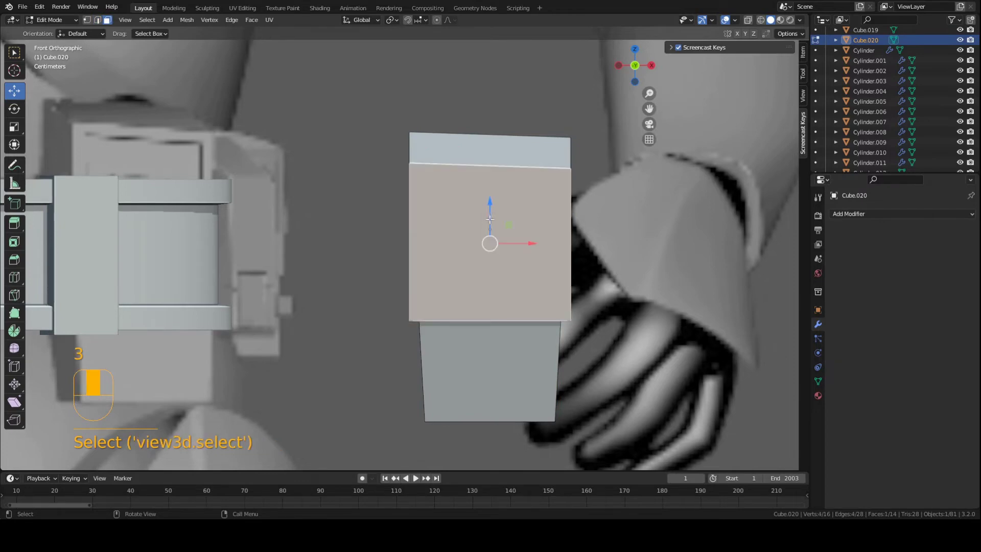
middle_click_drag(490, 219, 387, 202)
key("shift+s")
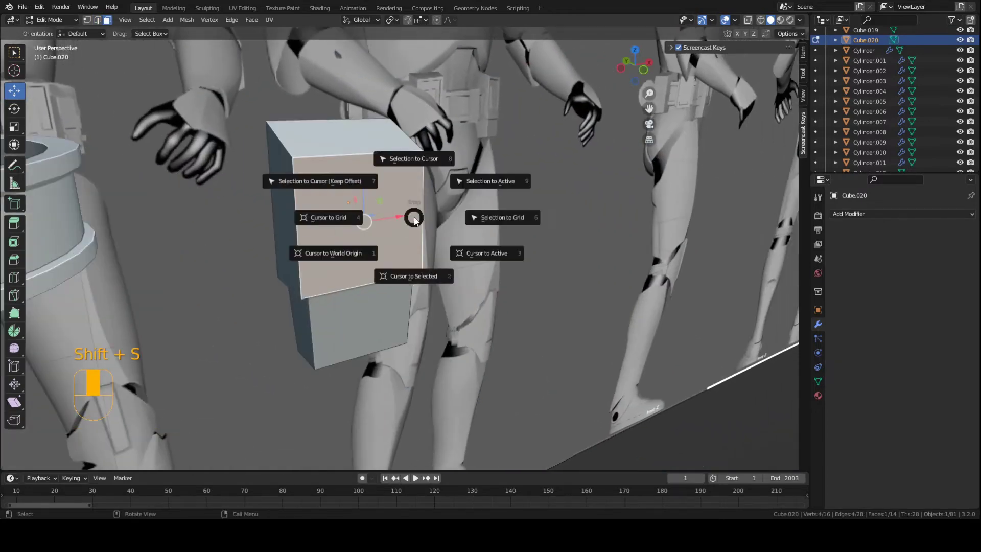
left_click(409, 279)
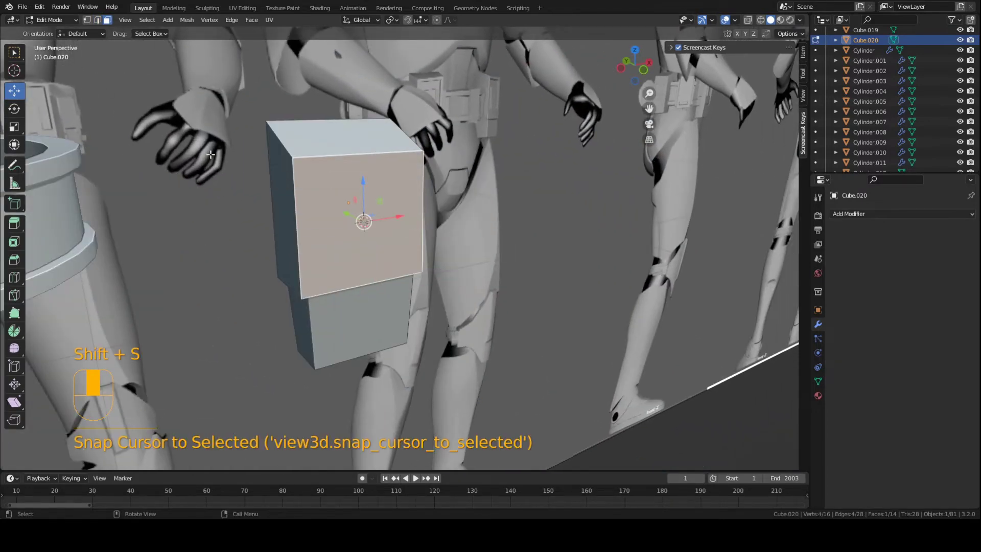
left_click(53, 21)
left_click(60, 38)
middle_click_drag(340, 221, 333, 223)
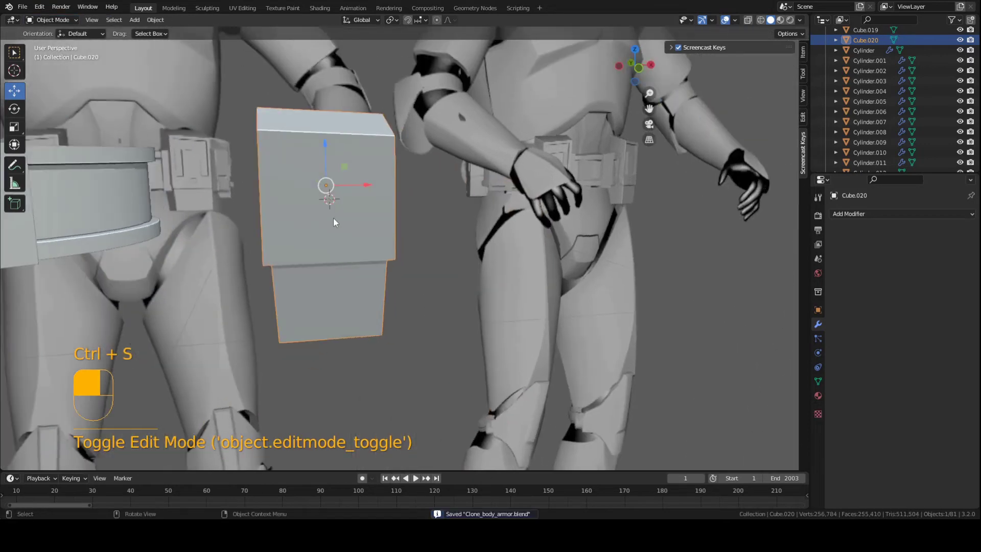
Add a cube at the 3D cursor and scale it down to about 0.022 of its size
key("shift+a")
mouse_move(345, 221)
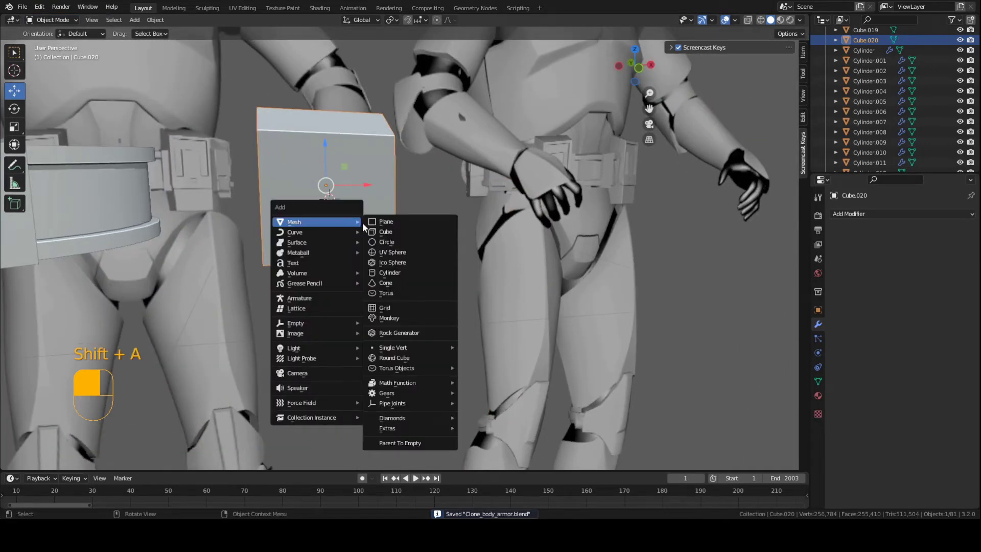
left_click(386, 235)
key("s")
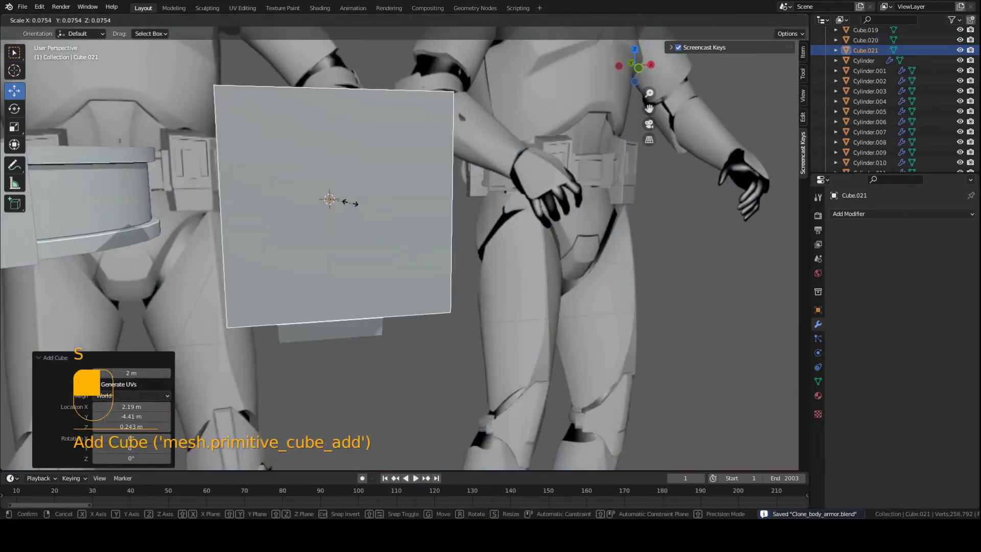
left_click(335, 192)
In front view, flatten the small cube to about 0.44 along Z and raise it toward the top of the pouch front
key("KP_1")
scroll(366, 220, "up", 3)
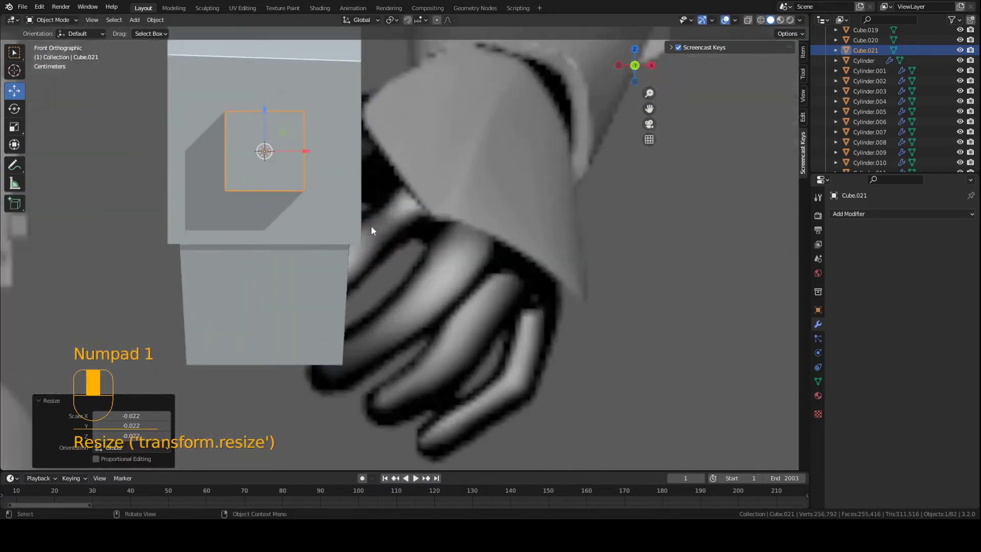
middle_click_drag(371, 226, 499, 316, "shift")
scroll(457, 265, "up", 2)
scroll(453, 284, "down", 2)
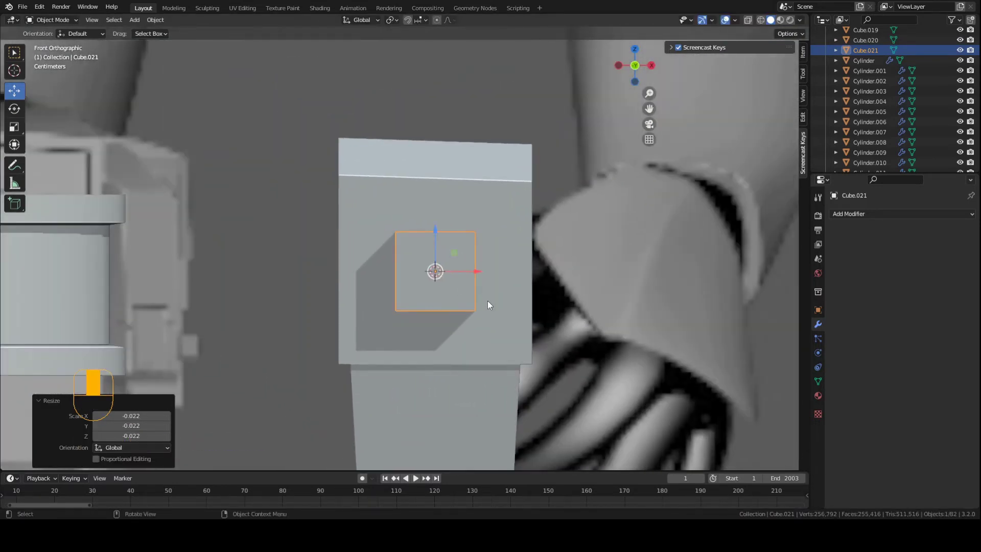
key("s")
key("z")
left_click(473, 290)
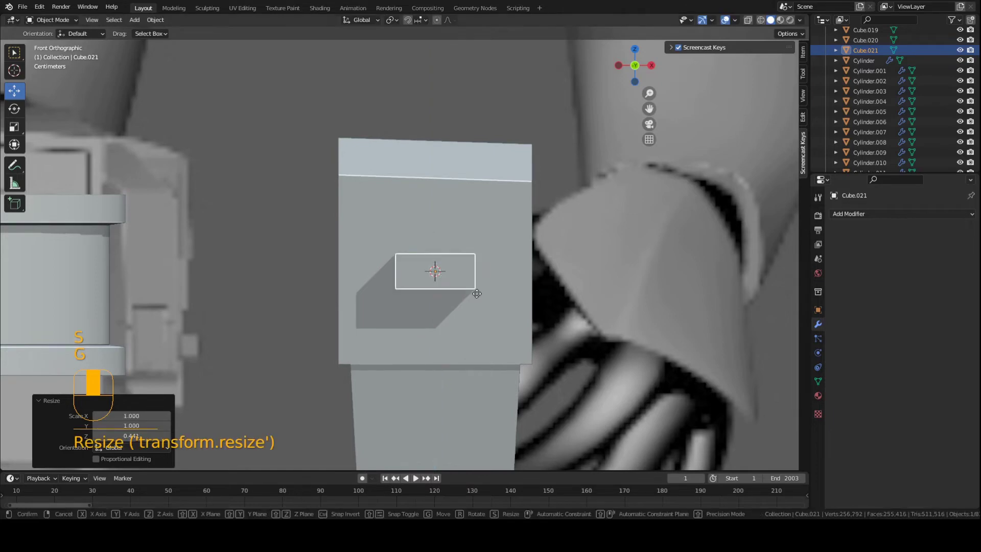
key("g")
key("z")
left_click(475, 240)
Thin the small block to about 0.21 along Y, move it along Y against the pouch's front face, and save the file
middle_click_drag(475, 240, 404, 258)
key("s")
key("y")
left_click(447, 258)
key("g")
key("y")
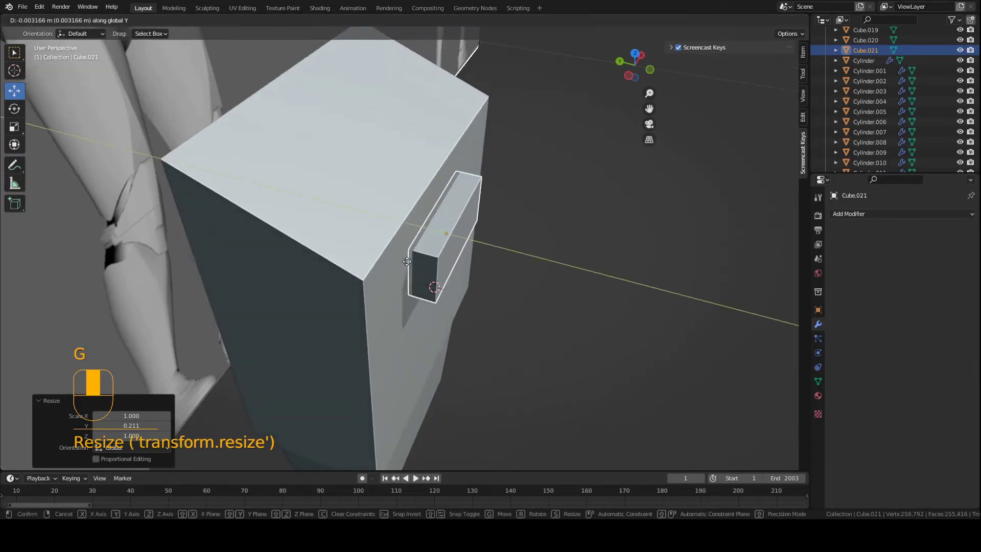
left_click(405, 261)
scroll(421, 271, "up", 2)
key("g")
key("y")
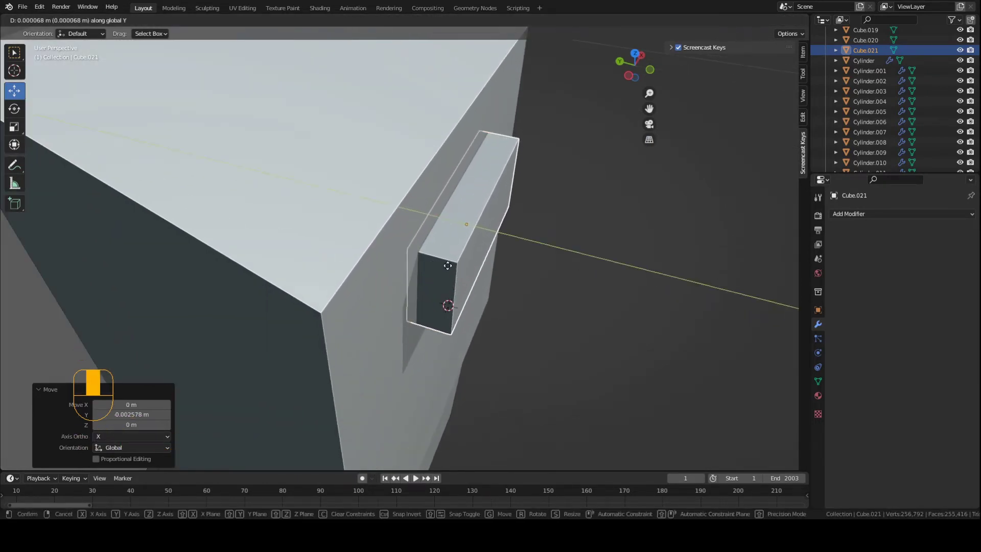
left_click(446, 265)
key("ctrl+s")
Try another shift of the small block along Y, undo it and save the file
middle_click_drag(456, 282, 446, 228)
key("g")
key("y")
left_click(443, 264)
key("ctrl+z")
key("ctrl+s")
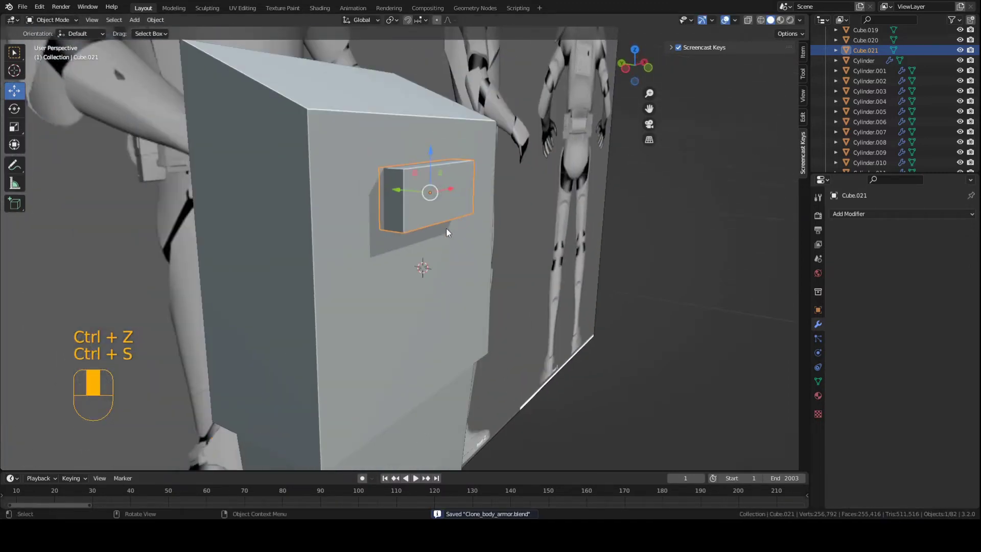
Widen the small block to about 1.9 times along X in front view and save the file
key("KP_1")
key("s")
key("x")
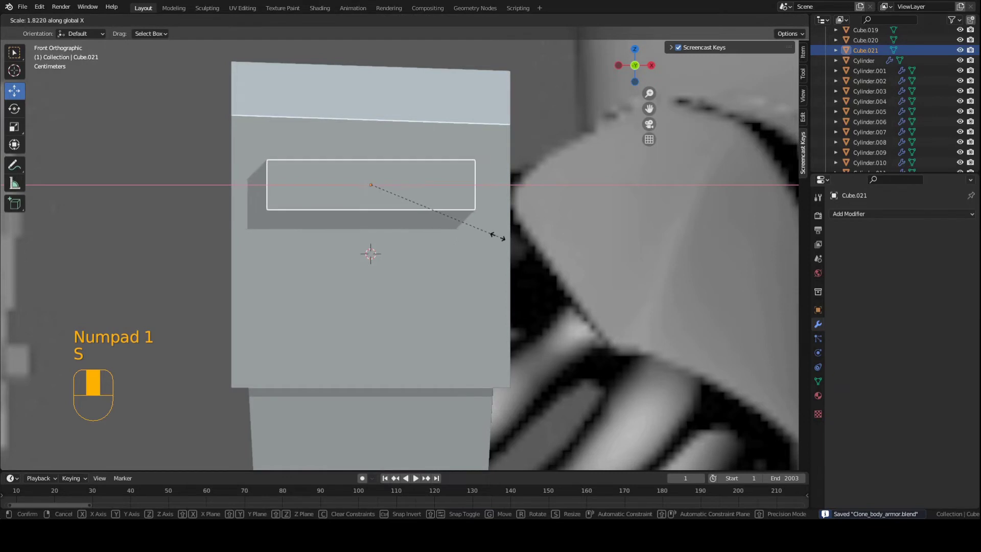
left_click(505, 235)
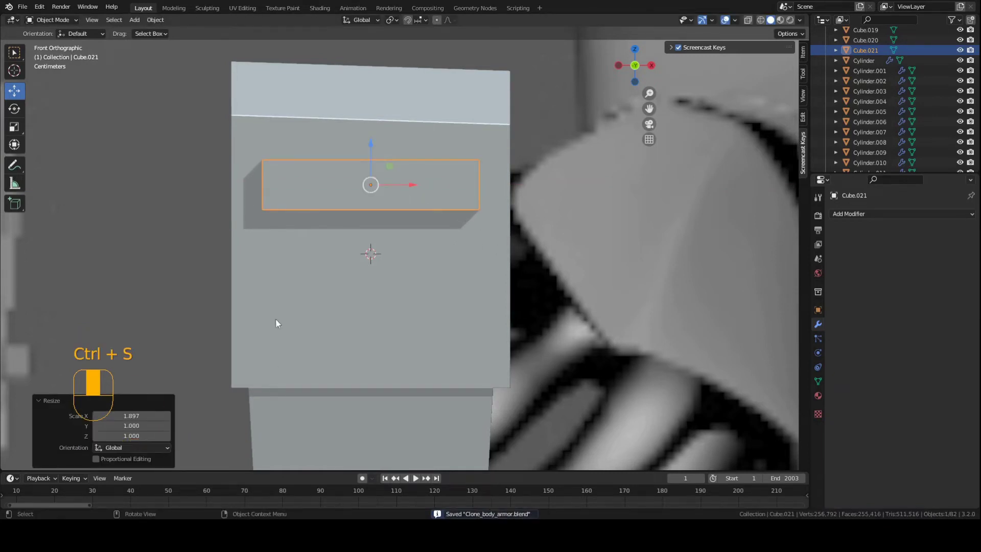
Enter Edit Mode on the block and add two evenly spaced vertical loop cuts
left_click(51, 20)
left_click(67, 44)
scroll(246, 196, "up", 1)
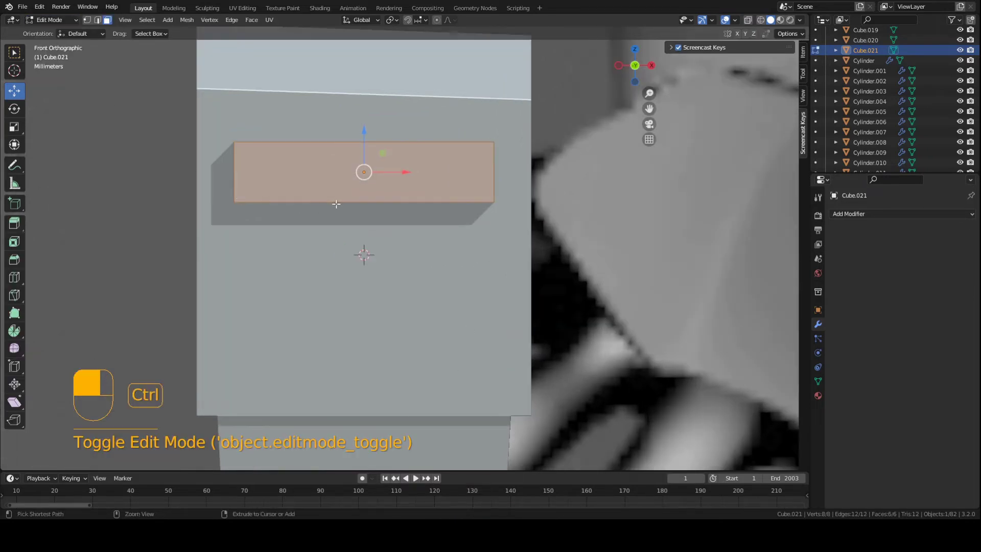
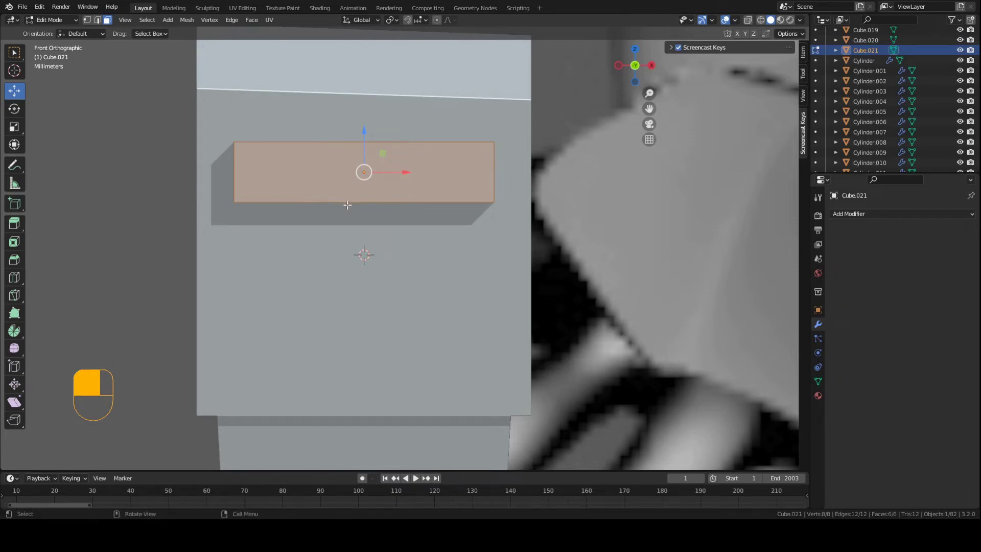
key("ctrl+r")
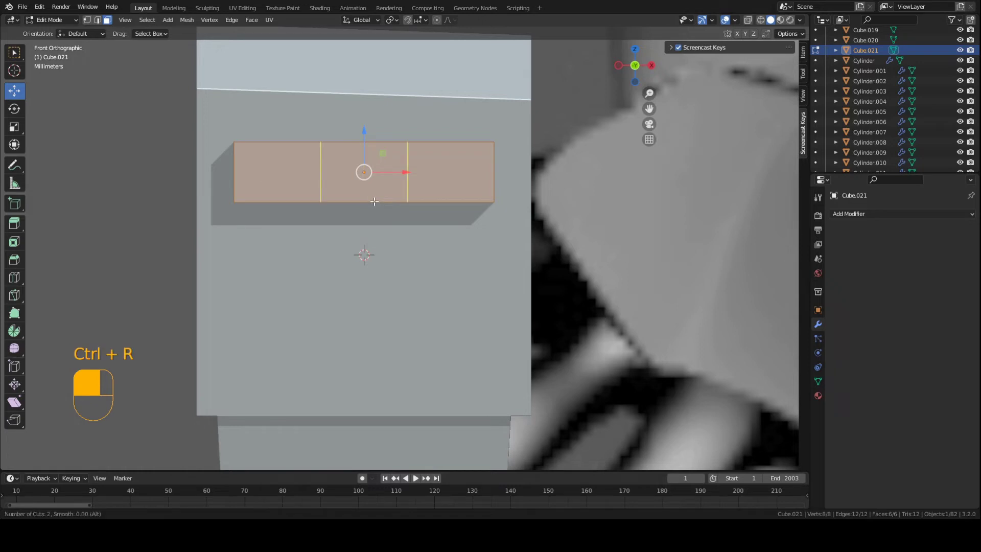
left_click(374, 202)
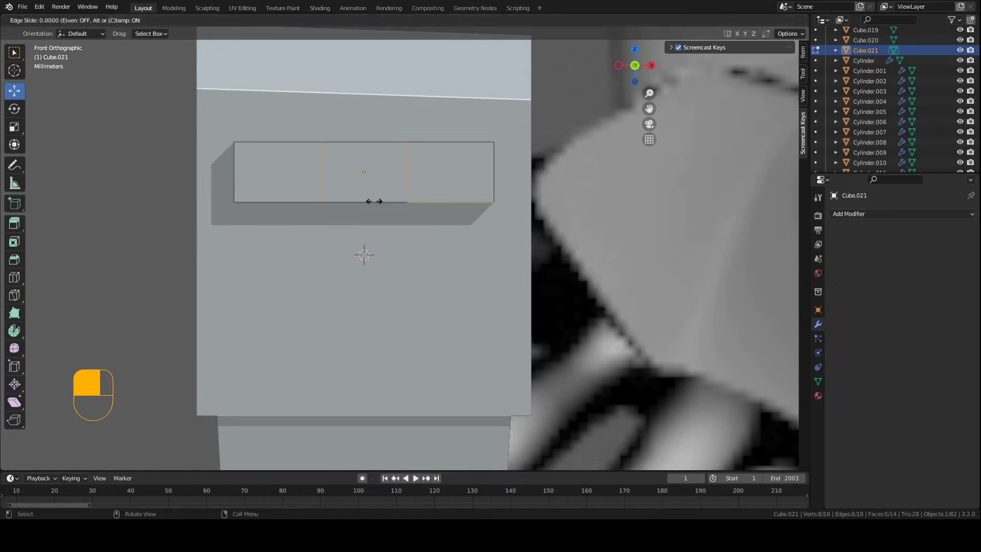
Spread the two loop cuts apart to about 1.9 along X, toward the block's ends, and save the file
key("s")
key("x")
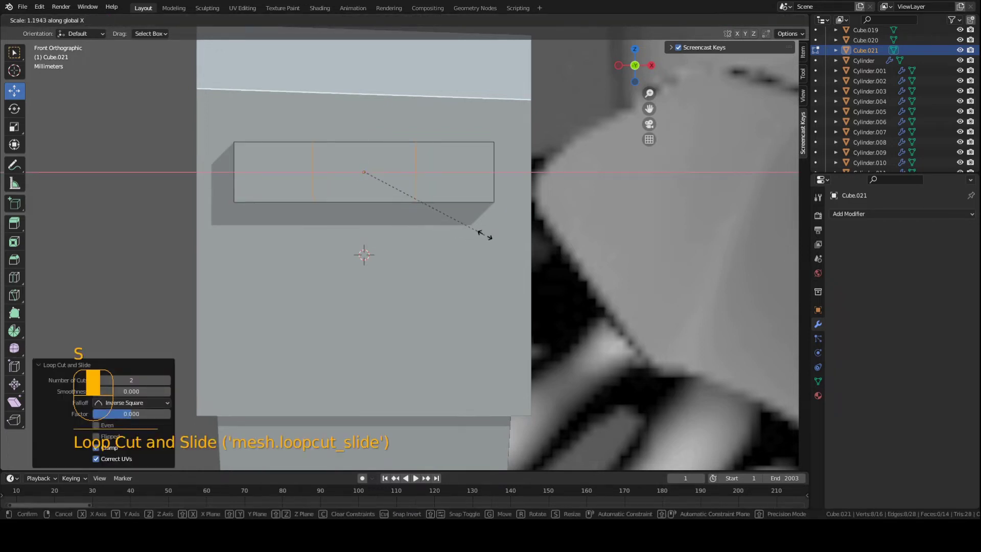
left_click(567, 247)
middle_click_drag(567, 247, 345, 271)
key("ctrl+s")
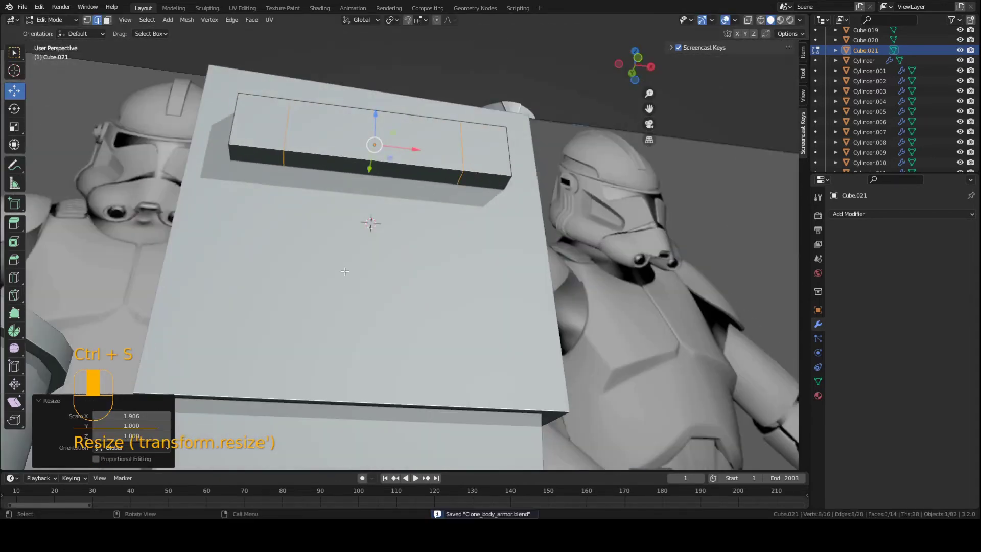
Extrude the block's two outer bottom faces about 0.026 m down along Z to form legs, leave Edit Mode and save
key("3")
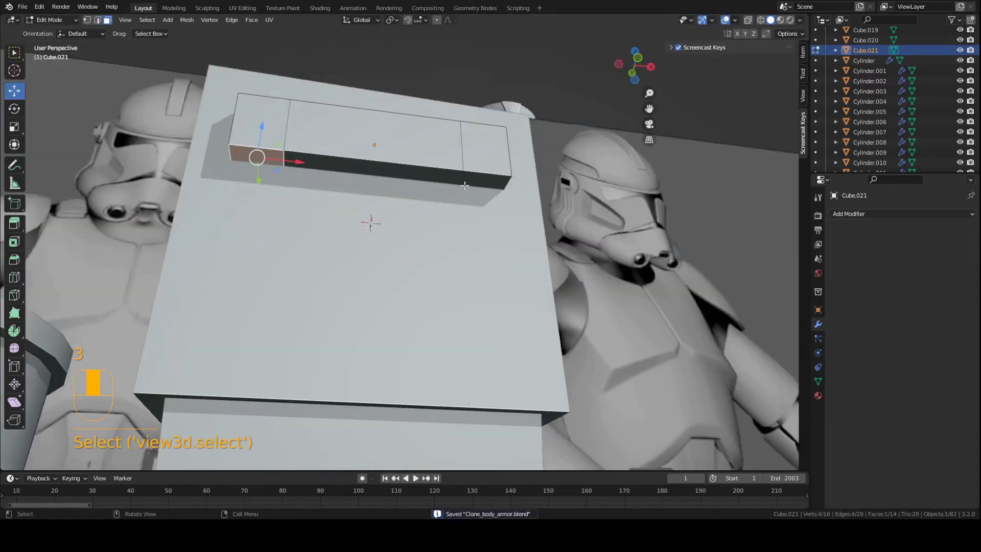
left_click(483, 189, "shift")
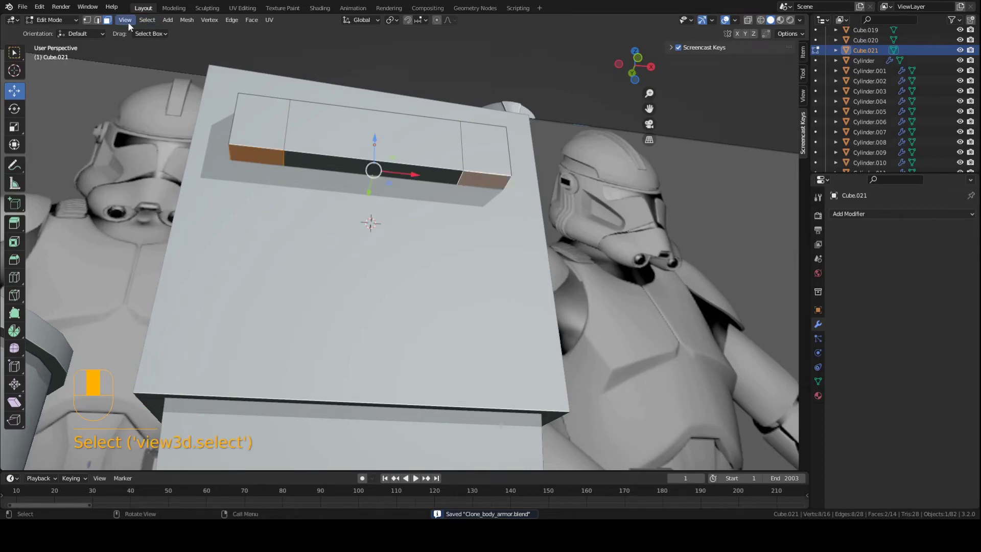
middle_click_drag(304, 211, 348, 298)
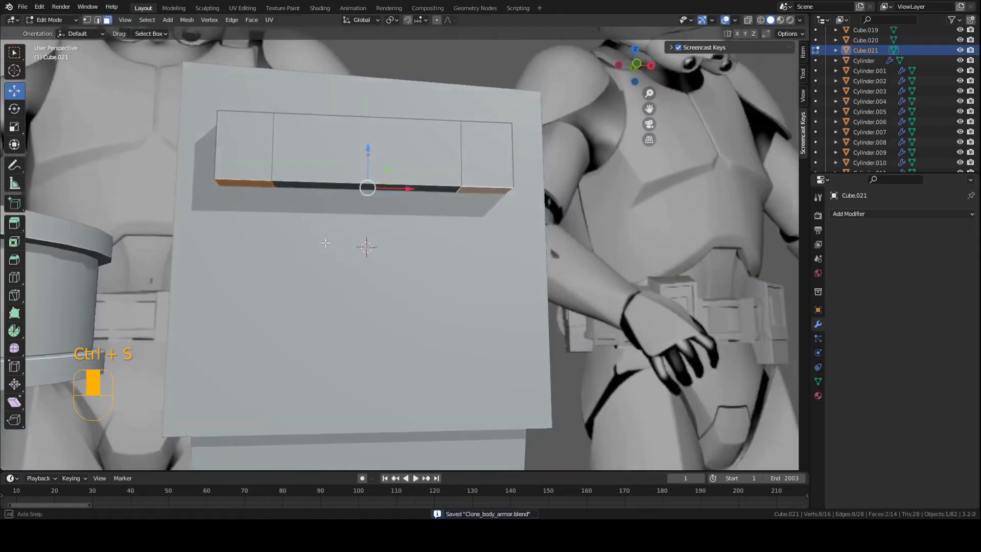
key("e")
key("g")
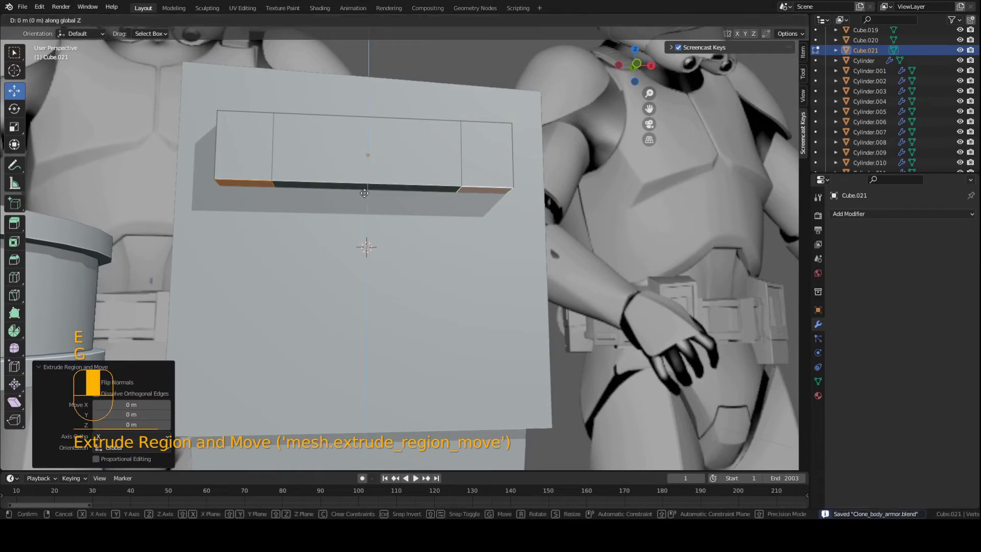
key("z")
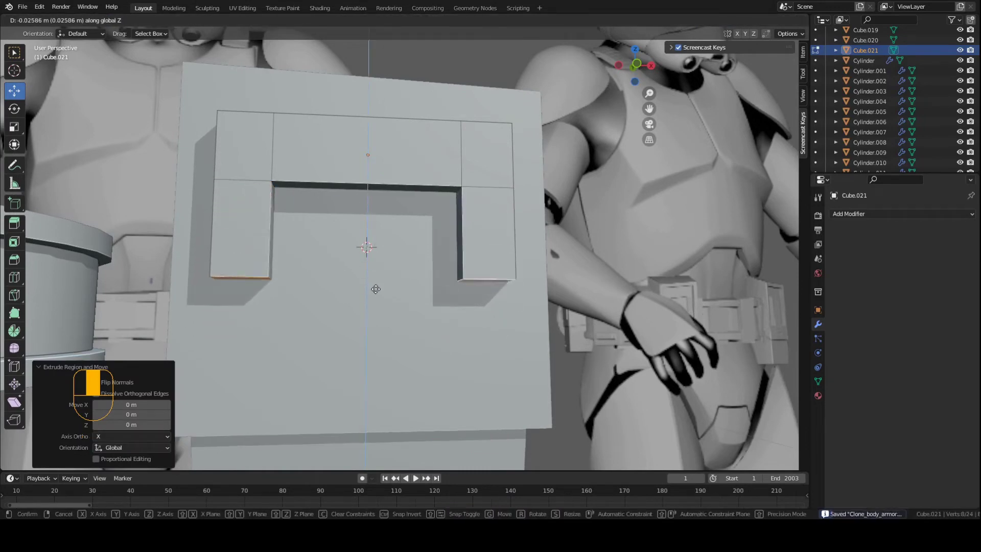
left_click(376, 290)
key("ctrl+s")
middle_click_drag(375, 290, 291, 204)
scroll(543, 252, "down", 3)
key("Tab")
key("ctrl+s")
Lower the underside face between the legs about 0.005 m along Z, finishing with an upward nudge of about 0.00035 m
key("KP_1")
scroll(391, 261, "up", 2)
key("Tab")
key("3")
scroll(359, 197, "up", 3)
left_click(351, 189)
scroll(290, 203, "up", 3)
key("2")
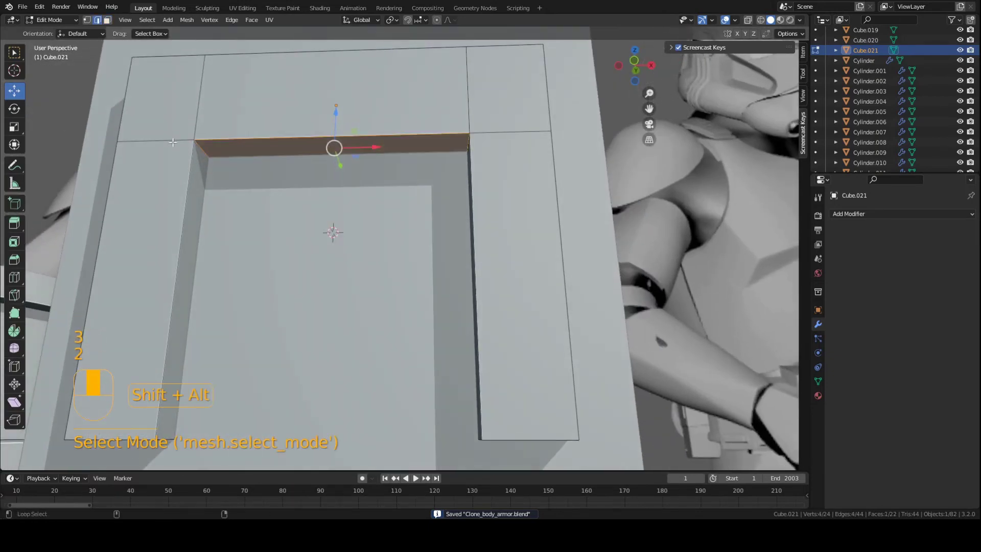
key("a")
key("a")
left_click(364, 153, "alt+shift")
key("3")
left_click(400, 144)
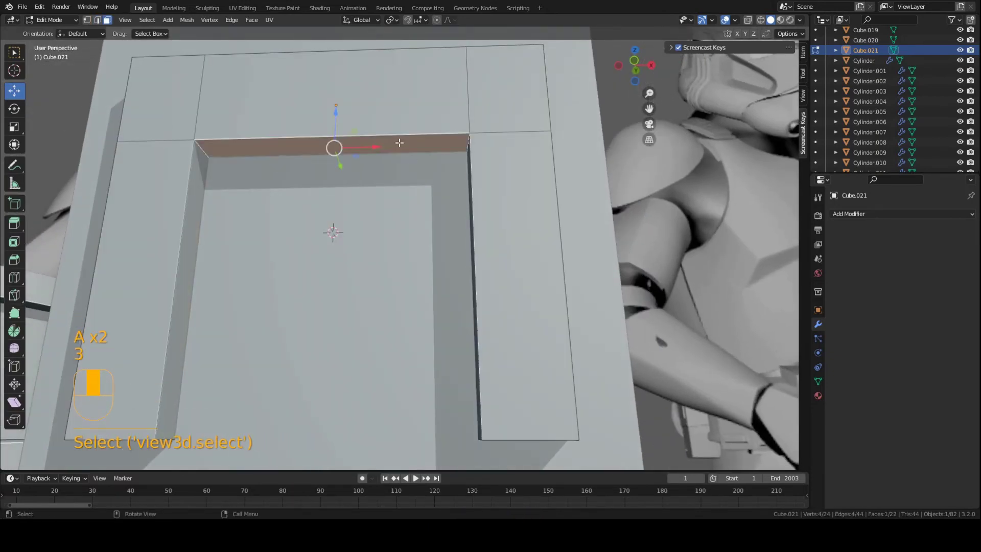
key("g")
middle_click_drag(400, 144, 399, 188)
key("z")
left_click(412, 174)
scroll(406, 171, "down", 3)
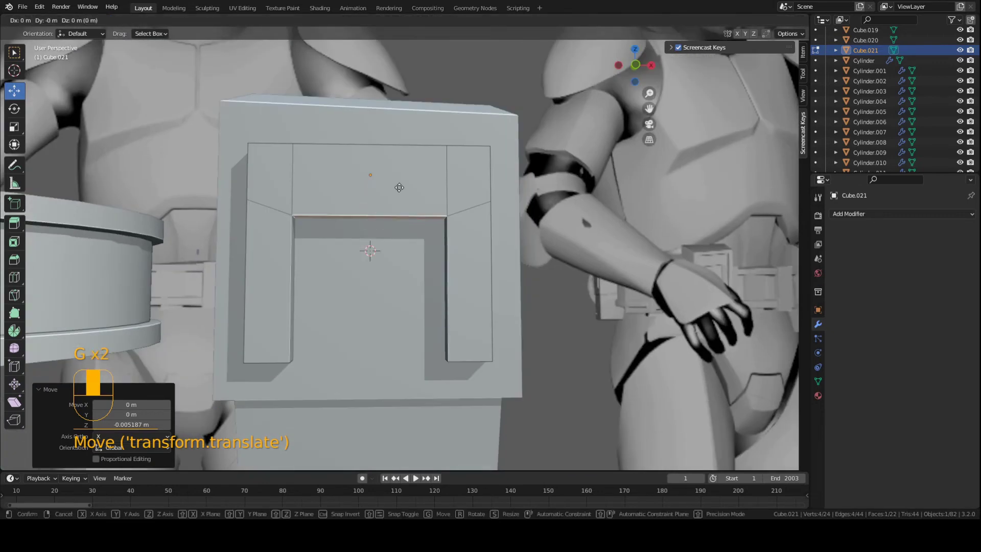
key("g")
left_click(399, 186)
scroll(396, 186, "down", 4)
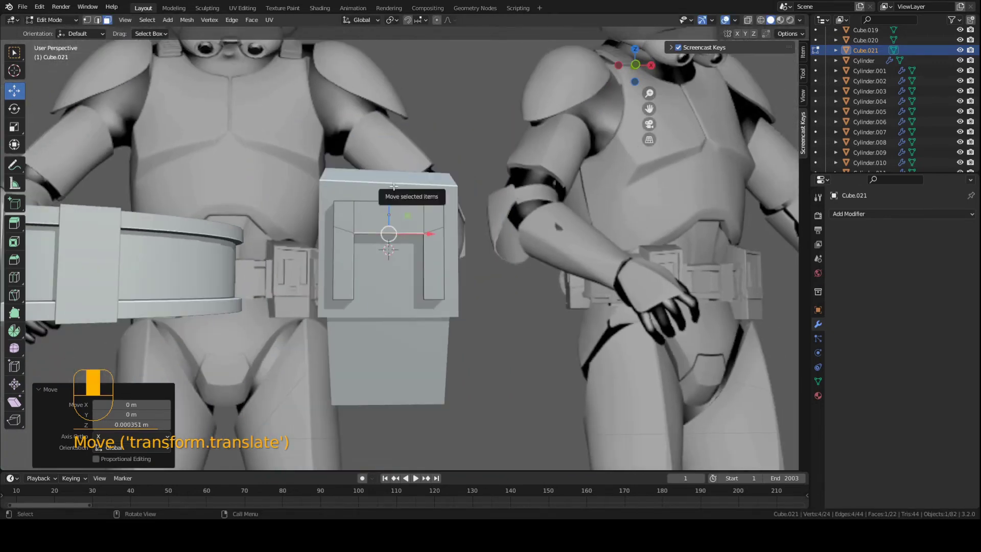
key("KP_1")
scroll(399, 205, "up", 4)
key("shift+z")
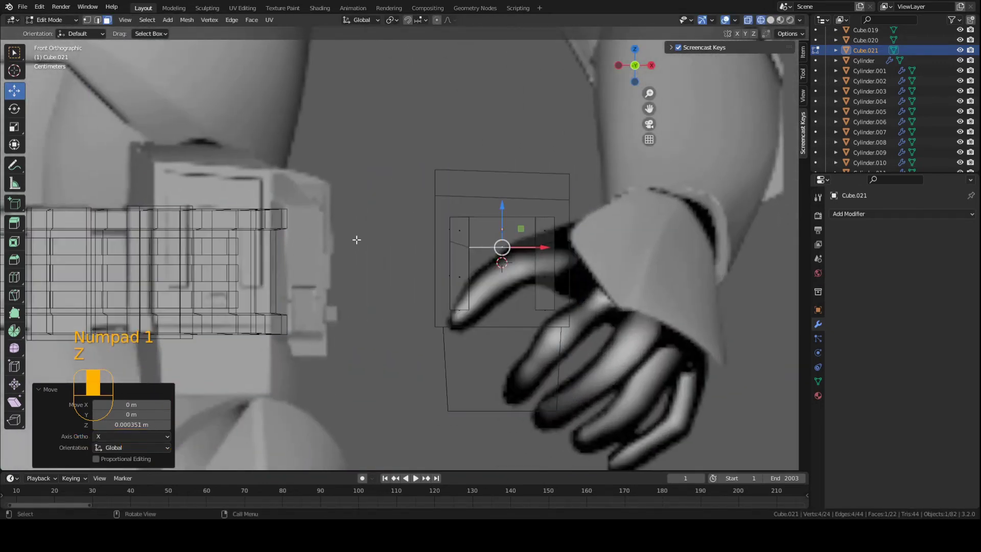
scroll(404, 249, "up", 2)
key("s")
key("x")
right_click(617, 294)
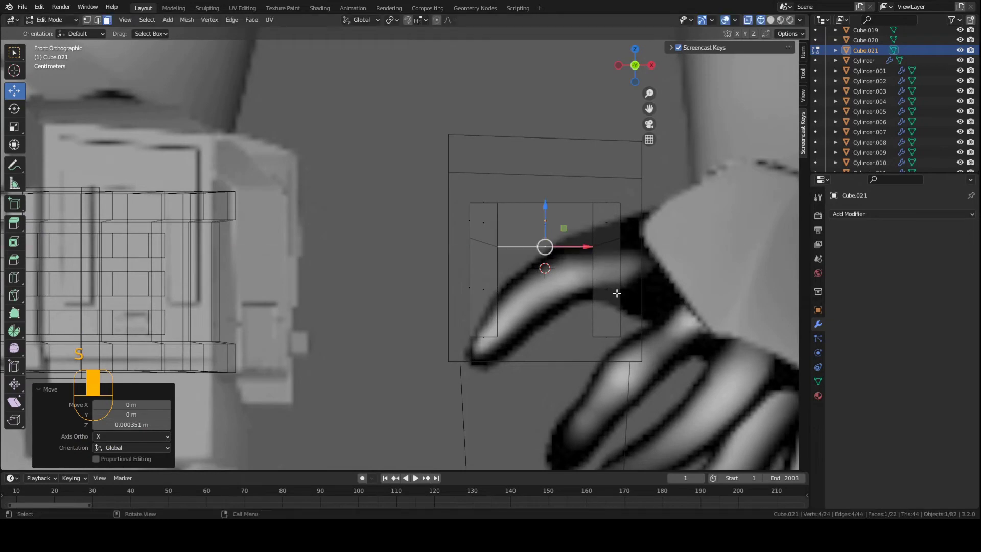
key("ctrl+s")
key("z")
left_click(645, 300)
Save the file and return the legged block to Object Mode
key("ctrl+s")
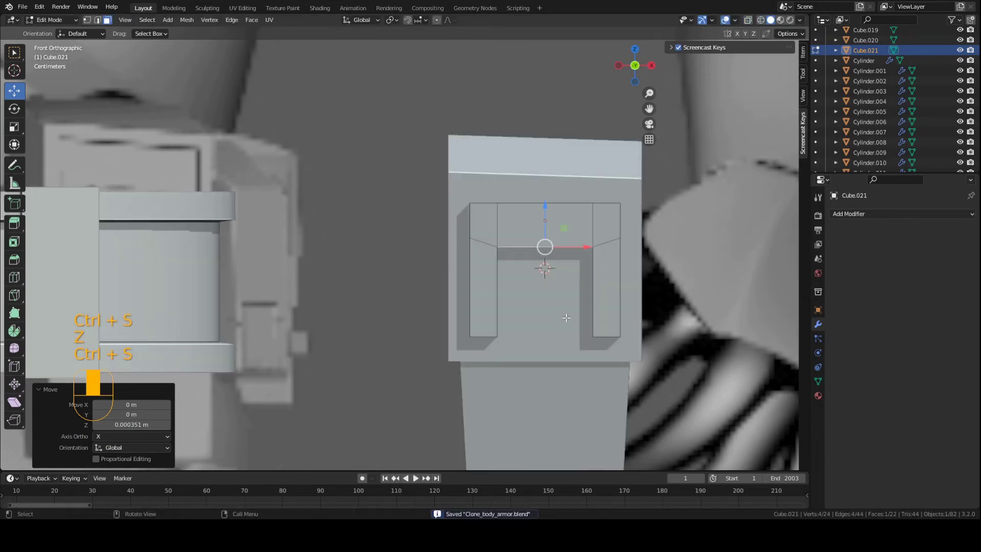
mouse_move(565, 320)
middle_mouse_down()
mouse_move(464, 304)
mouse_move(492, 310)
middle_mouse_up()
key("Tab")
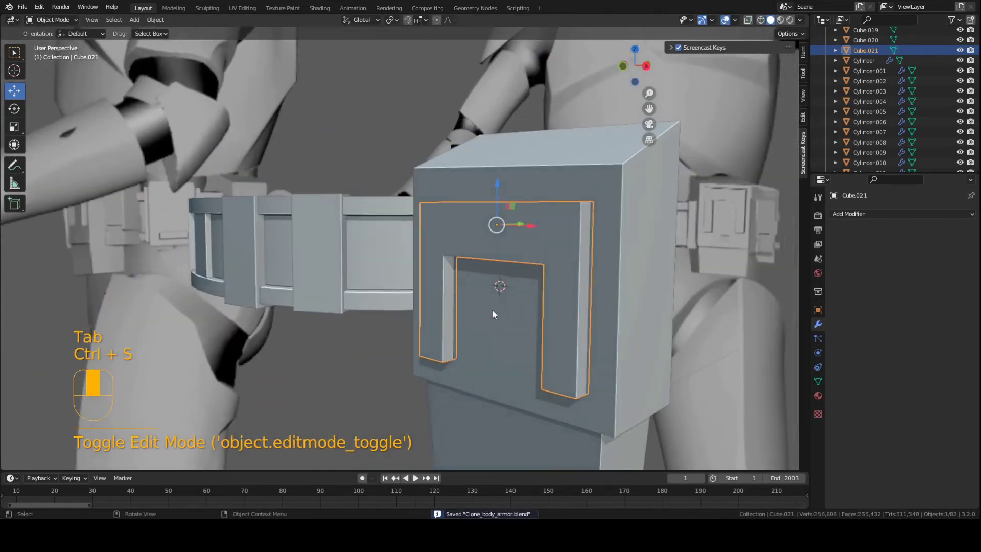
Try moving the belt ring in front view and undo the move
middle_click_drag(474, 264, 374, 225, "shift")
key("KP_1")
left_click(374, 262)
key("g")
key("g")
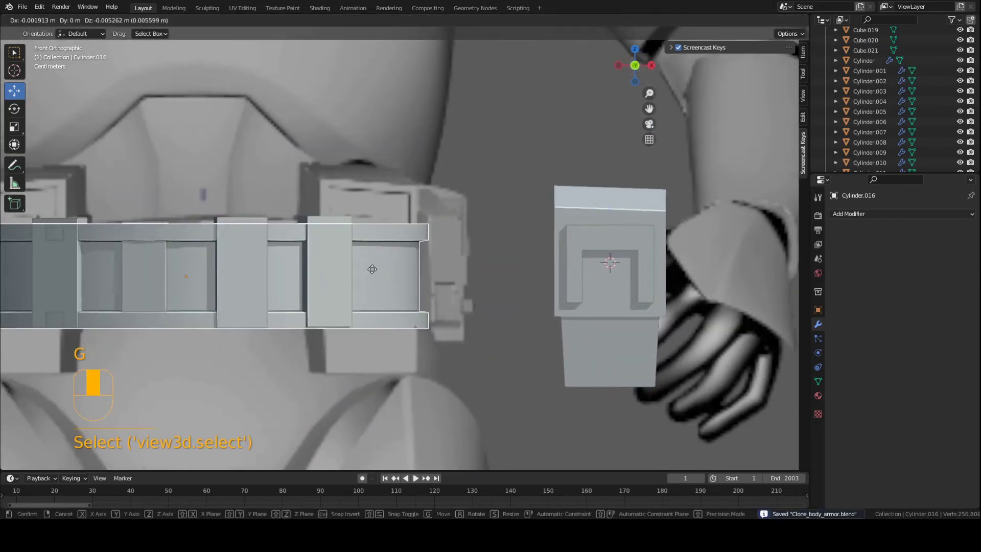
left_click(327, 271)
key("ctrl+z")
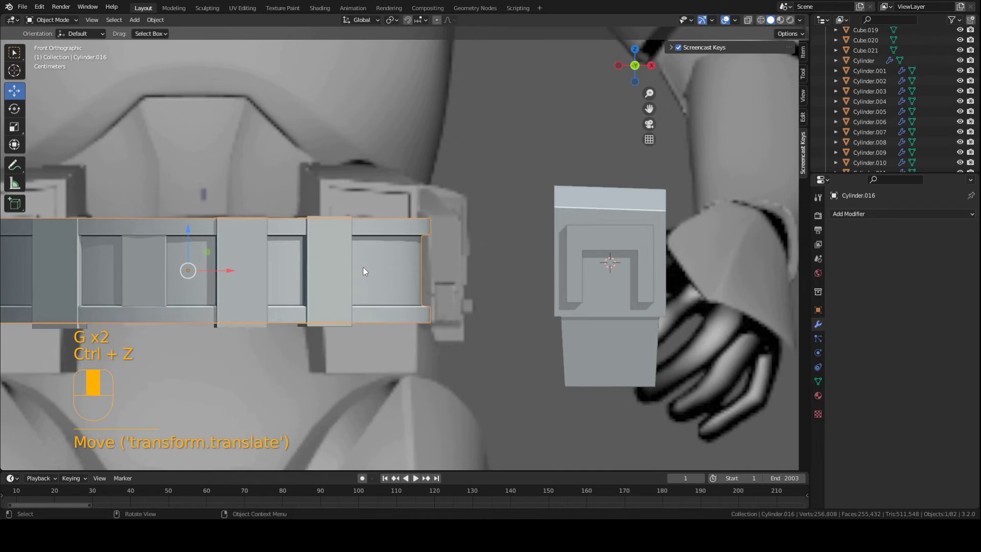
Try hiding the belt ring, its end strip and two inner bands to expose the reference pouch
key("h")
left_click(332, 269)
key("h")
left_click(375, 296)
key("h")
left_click(362, 244)
key("h")
scroll(357, 316, "up", 3)
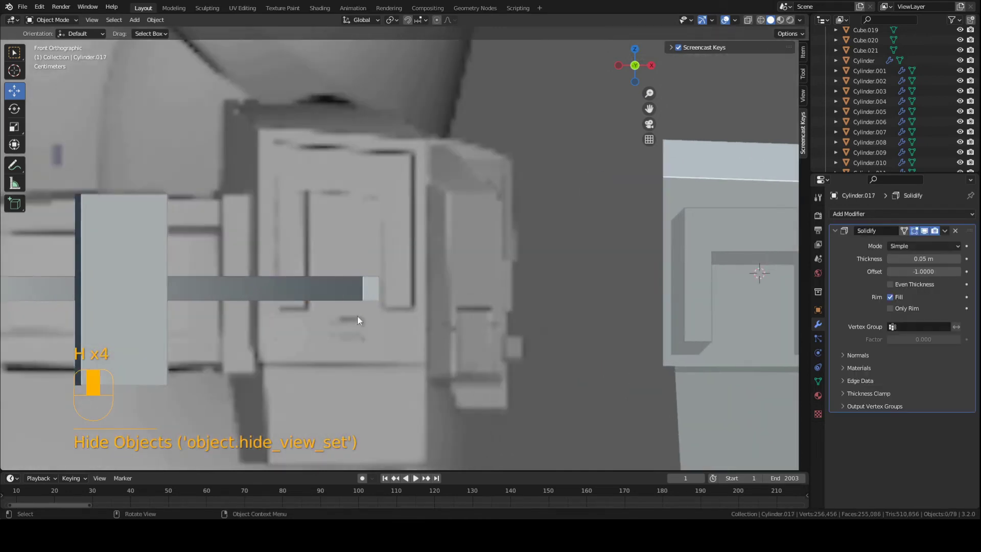
Undo the hiding of the belt parts and save the file
key("ctrl+z")
key("ctrl+z")
key("ctrl+z")
key("ctrl+z")
key("ctrl+z")
key("ctrl+z")
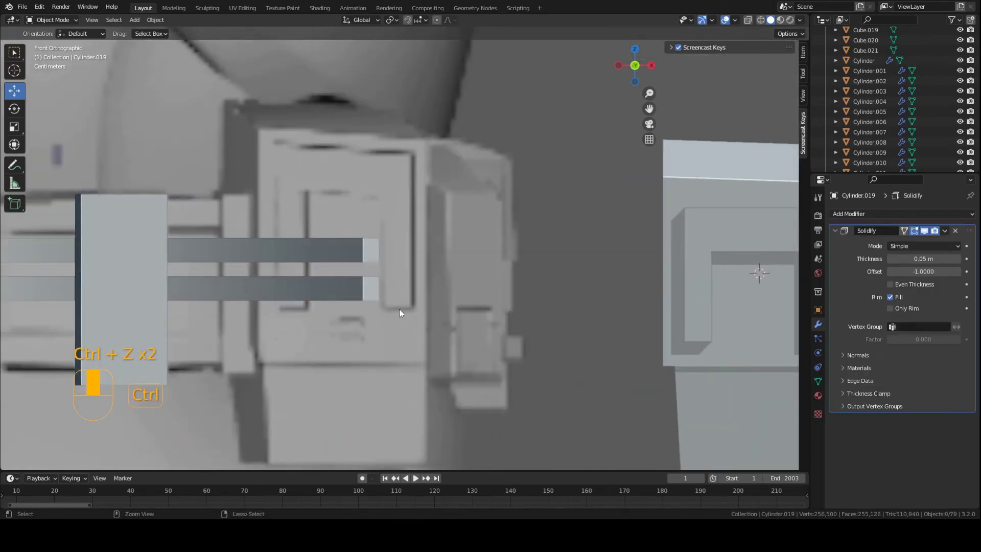
key("ctrl+z")
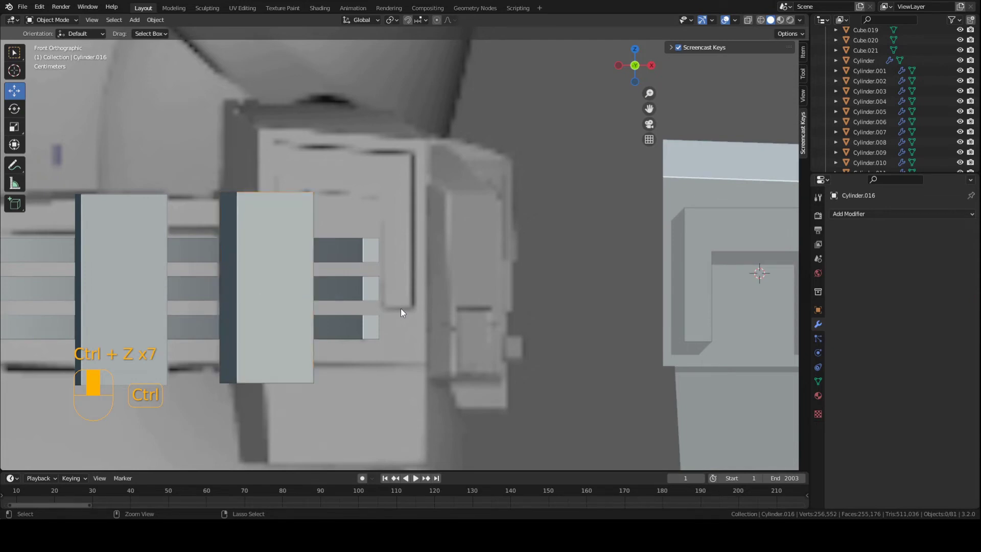
key("ctrl+z")
key("ctrl+s")
Raise the legged block about 0.0056 m along Z on the pouch front and save the file
scroll(396, 262, "down", 5, "ctrl")
scroll(404, 268, "up", 4)
scroll(408, 274, "down", 5)
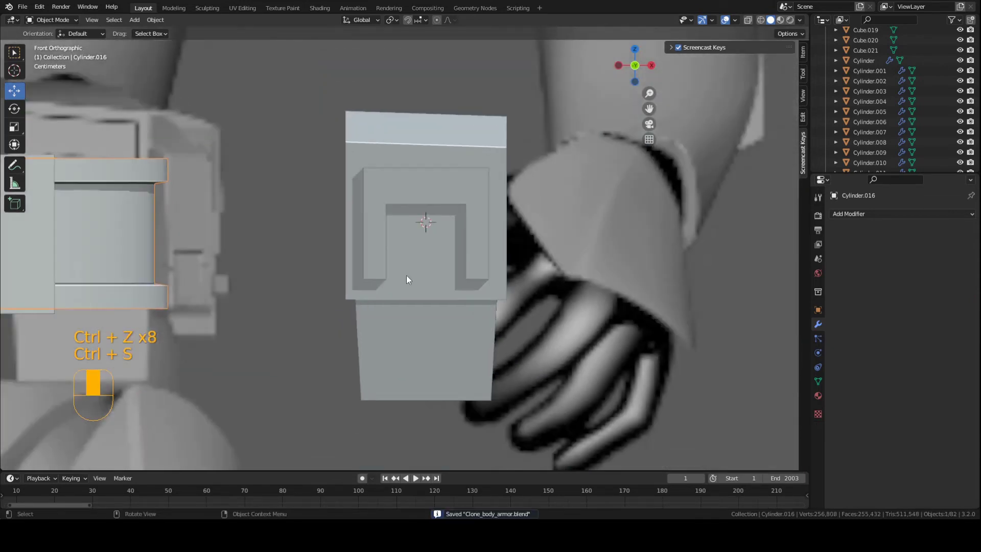
left_click(424, 187)
key("g")
middle_click(457, 244)
left_click(457, 245)
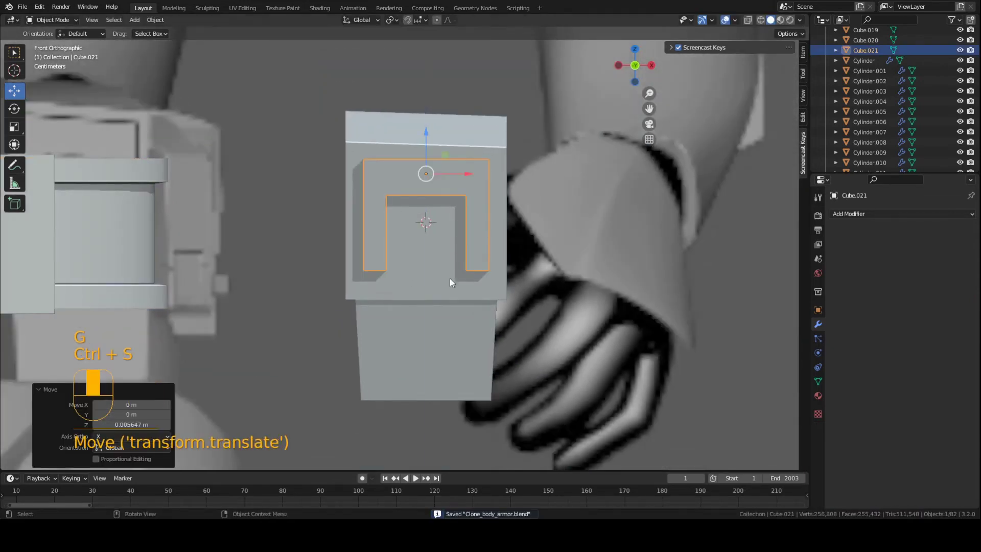
key("ctrl+s")
Add a cube at the 3D cursor, scale it to about 0.002, and lower it along Z near the pouch flap's bottom edge
scroll(409, 309, "up", 4)
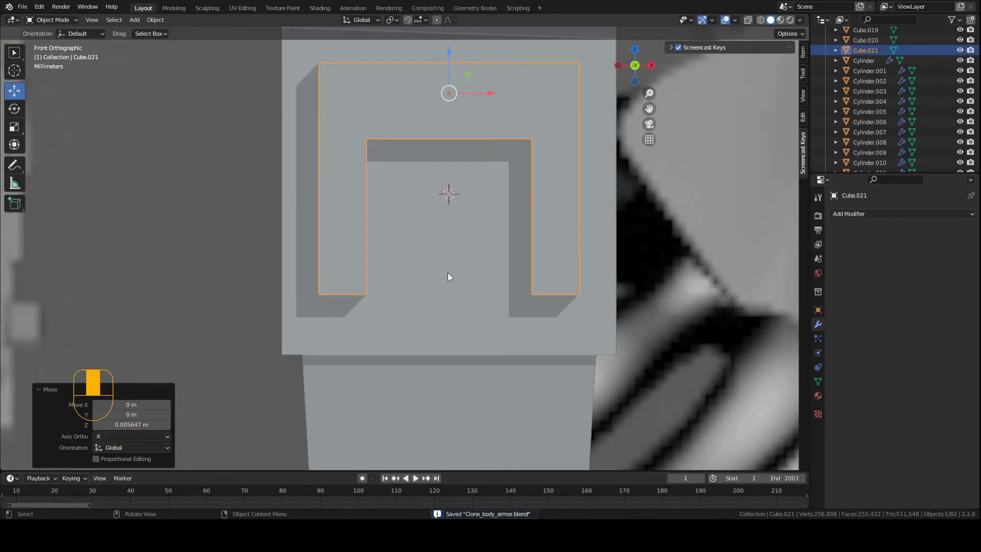
key("shift+a")
left_click(483, 282)
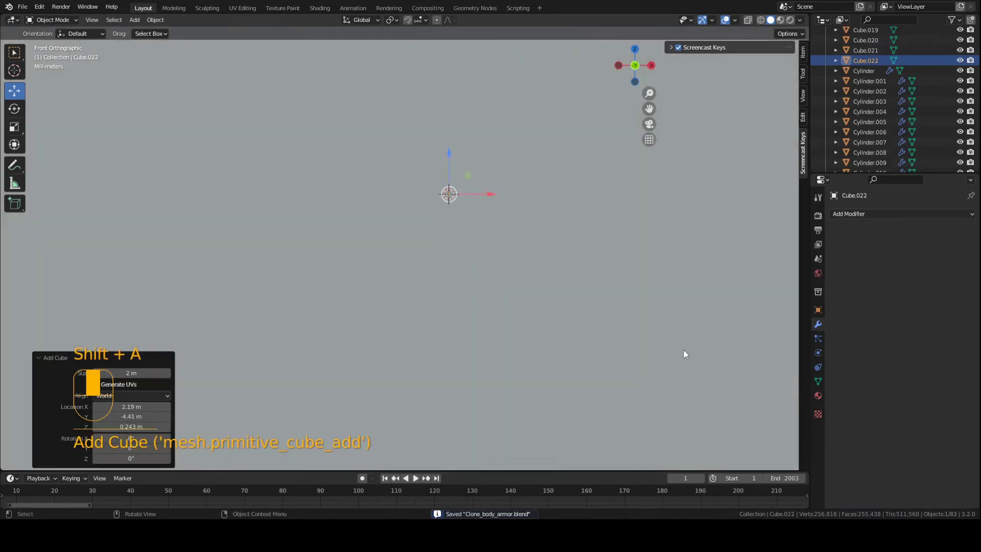
key("s")
left_click(444, 196)
key("g")
middle_click(444, 246)
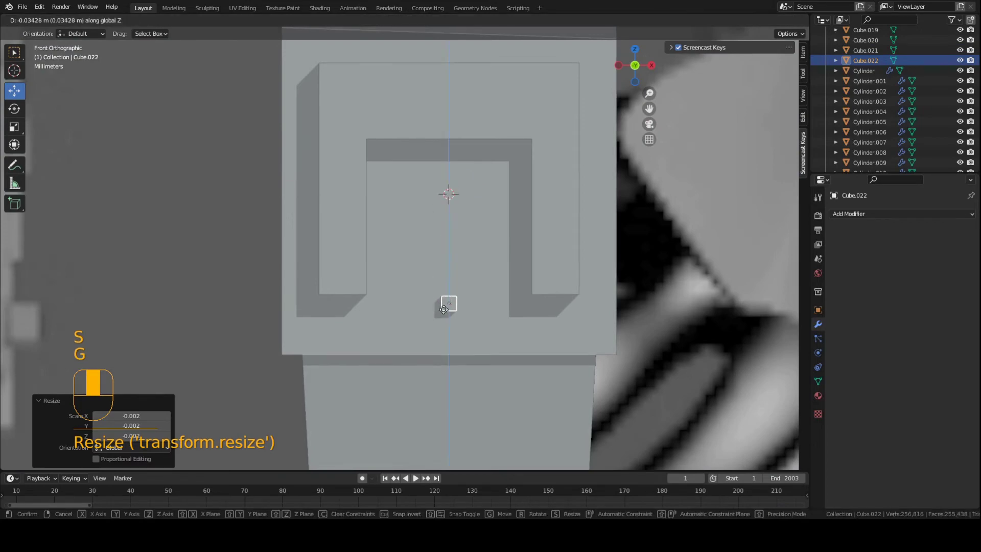
left_click(441, 318)
Stretch the tiny cube along X into a short horizontal bar
middle_click_drag(440, 317, 520, 292, "shift")
scroll(339, 257, "up", 3)
key("s")
middle_click(393, 285)
left_click(598, 321)
Reposition the bar against the pouch's front face, shifting it about 0.001 m along Y, and save the file
key("g")
middle_click(420, 260)
left_click(424, 268)
key("g")
middle_click(491, 280)
left_click(489, 280)
key("ctrl+s")
Bevel the two upper end edges of the small bar into sloped corners
scroll(440, 288, "up", 2)
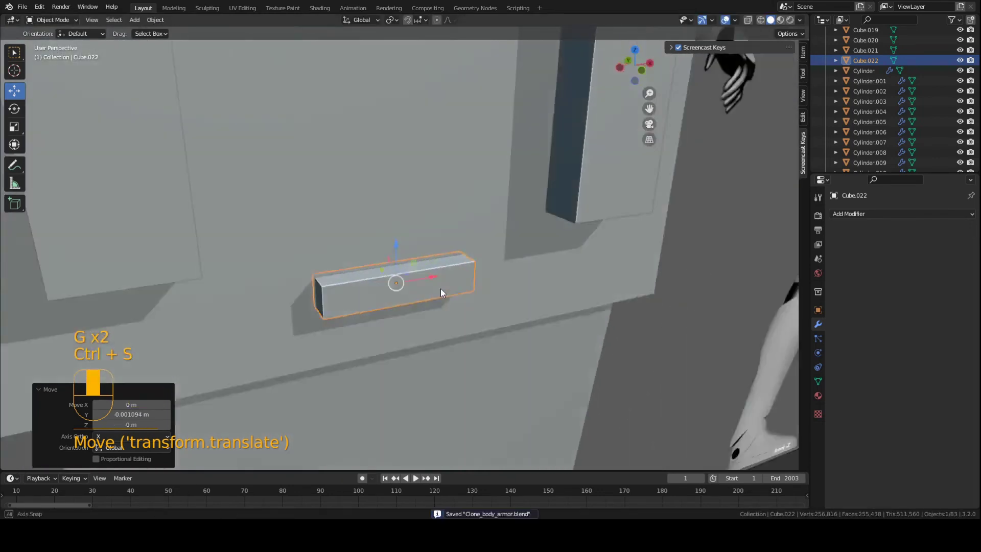
middle_click_drag(441, 288, 351, 270)
left_click(57, 20)
left_click(61, 43)
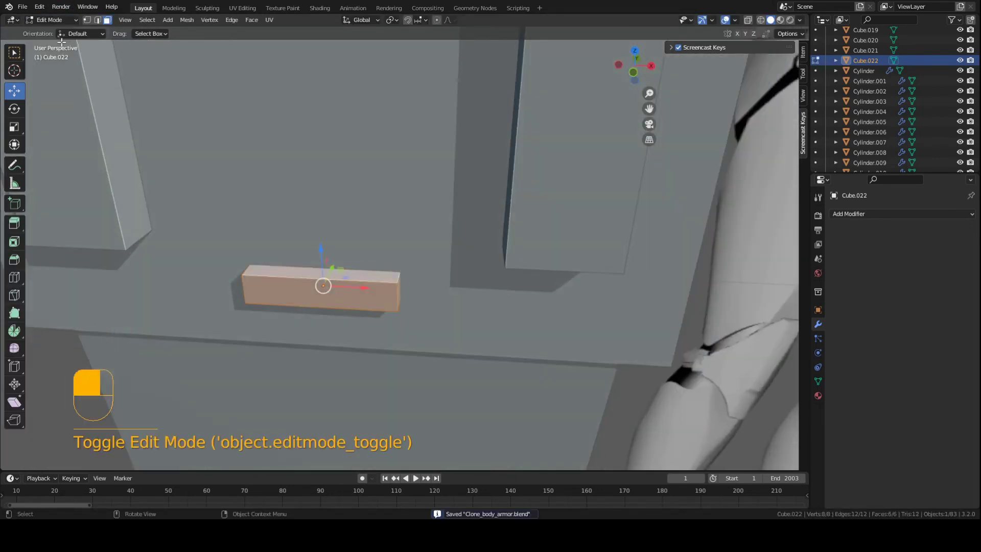
key("2")
left_click(399, 280)
middle_click_drag(399, 280, 327, 239)
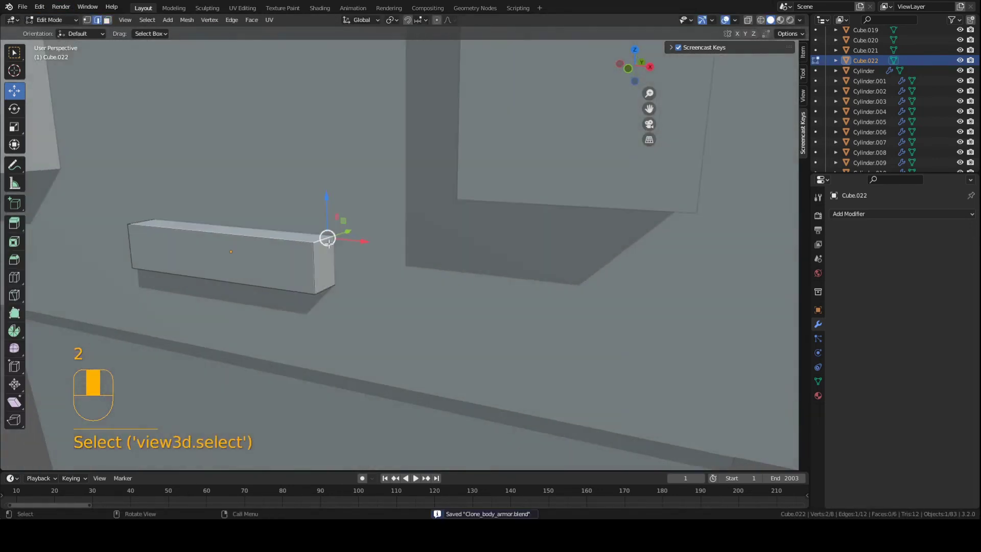
middle_click_drag(246, 199, 366, 240)
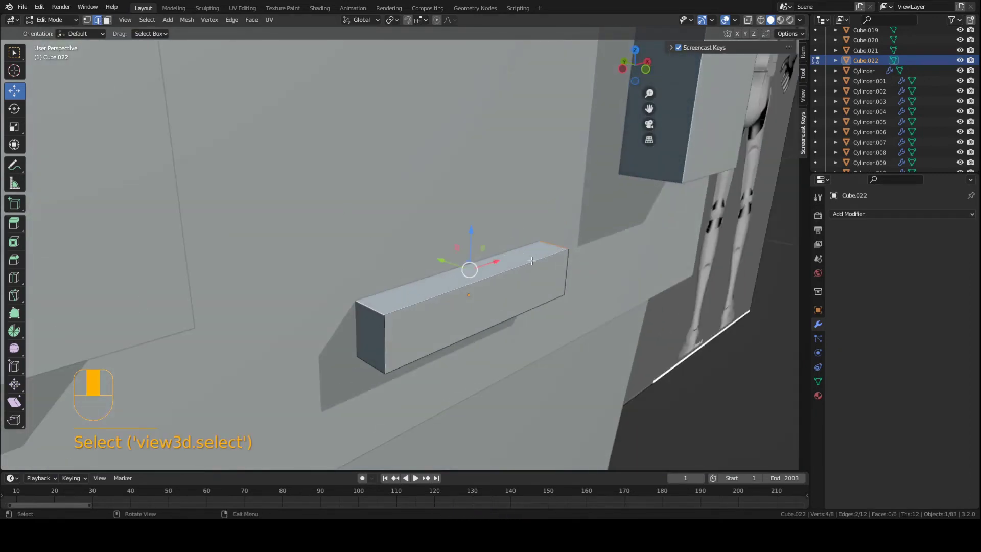
key("ctrl+b")
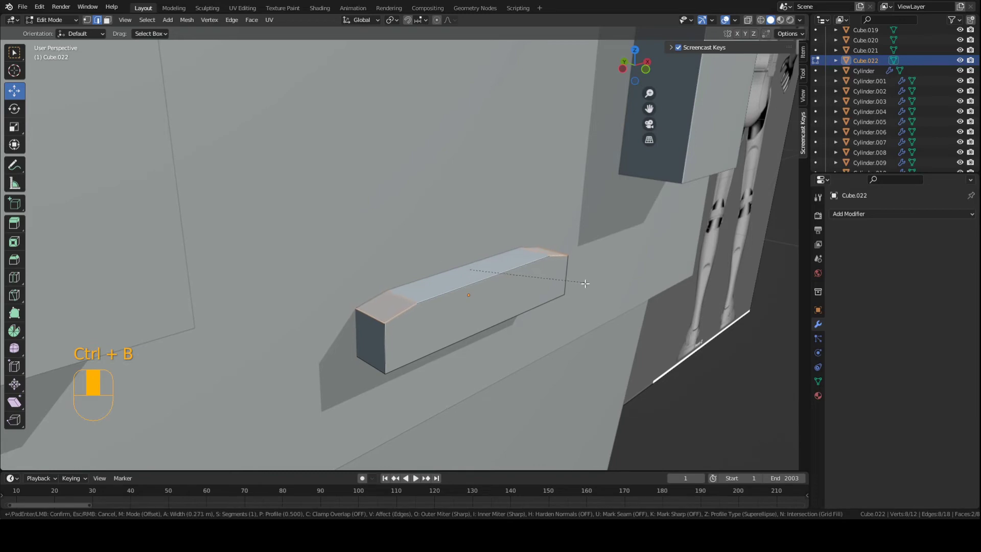
left_click(600, 305)
key("Tab")
Deselect everything and save the file
middle_click_drag(598, 304, 514, 259)
key("a")
key("a")
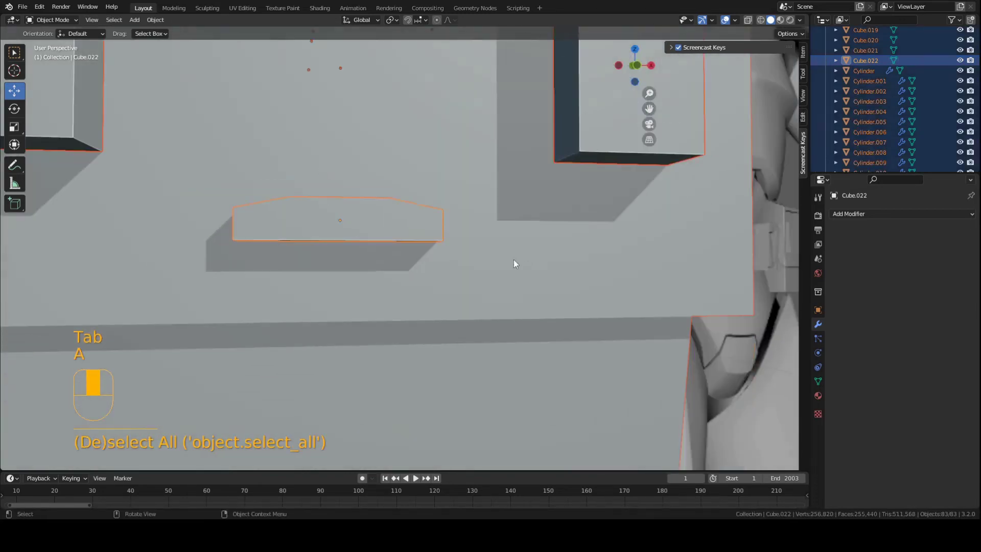
scroll(511, 259, "down", 5)
key("ctrl+s")
Duplicate the bevelled bar, place the copy about 0.007 m below the original along Z, and save the file
middle_click_drag(406, 238, 450, 220)
scroll(432, 252, "up", 3)
left_click(449, 263)
key("ctrl+s")
key("shift+d")
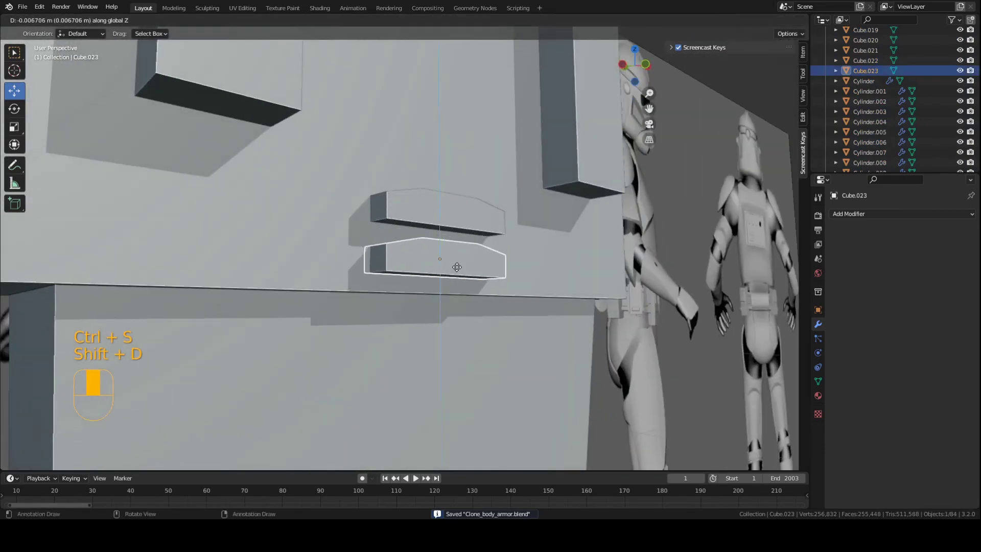
left_click(457, 265)
key("a")
key("a")
middle_click_drag(457, 265, 368, 251)
key("ctrl+s")
Raise the two bars together about 0.008 m along Z on the pouch flap
left_click(450, 267)
left_click(429, 217, "shift")
scroll(434, 225, "down", 6)
mouse_move(368, 251)
middle_mouse_down("shift")
mouse_move(464, 280)
mouse_move(369, 263)
middle_mouse_up("shift")
key("g")
key("z")
left_click(466, 258)
Fine-tune the height of the paired bars along Z and save the file
middle_click_drag(369, 263, 364, 224)
key("g")
key("z")
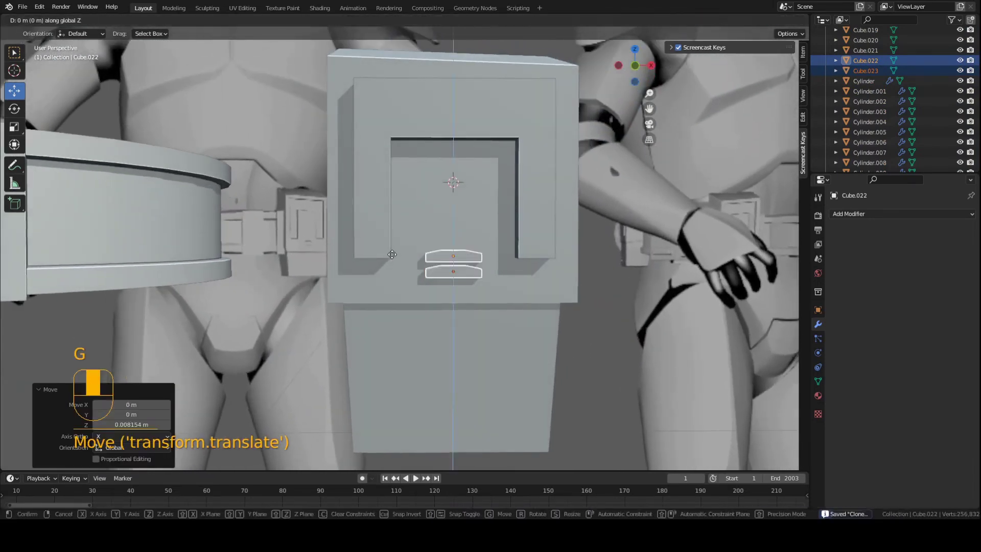
left_click(364, 225)
left_click(364, 226)
key("g")
middle_click_drag(379, 241, 401, 262, "shift")
key("ctrl+s")
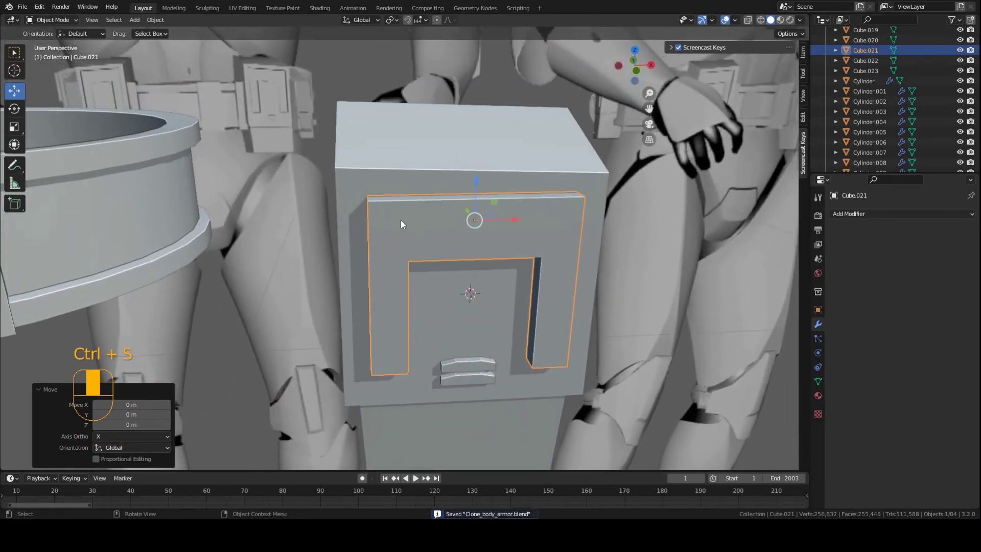
Raise the small top face at the legged bracket's left end about 0.0063 m along Z
left_click(62, 23)
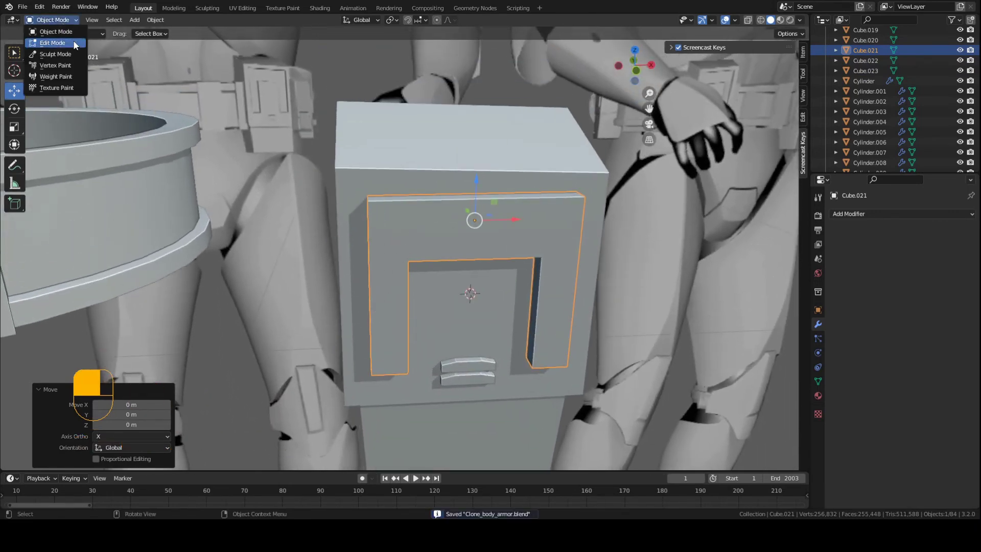
left_click(75, 44)
scroll(364, 201, "up", 3)
key("Tab")
key("Tab")
key("3")
left_click(381, 194)
left_click(387, 168)
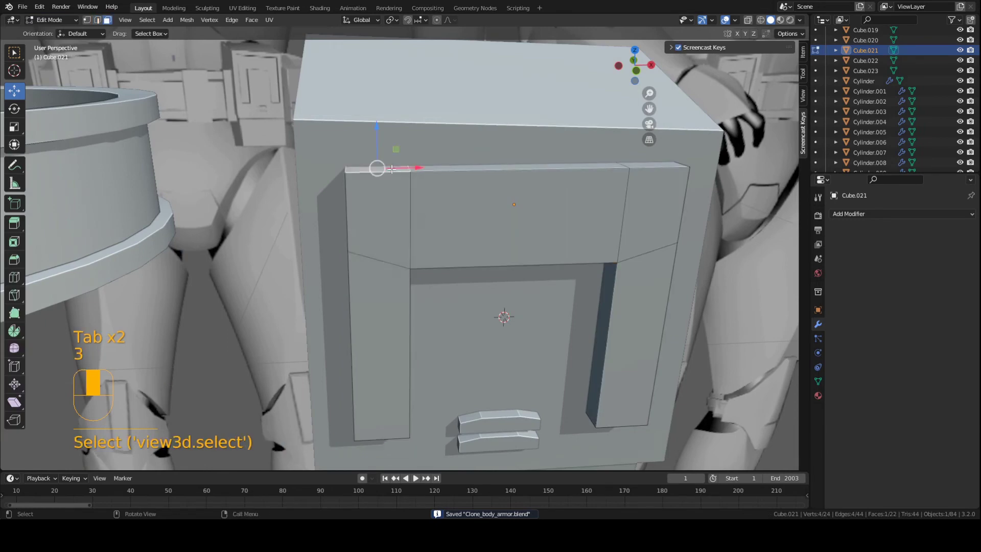
key("g")
middle_click_drag(388, 168, 415, 144)
key("z")
left_click(374, 133)
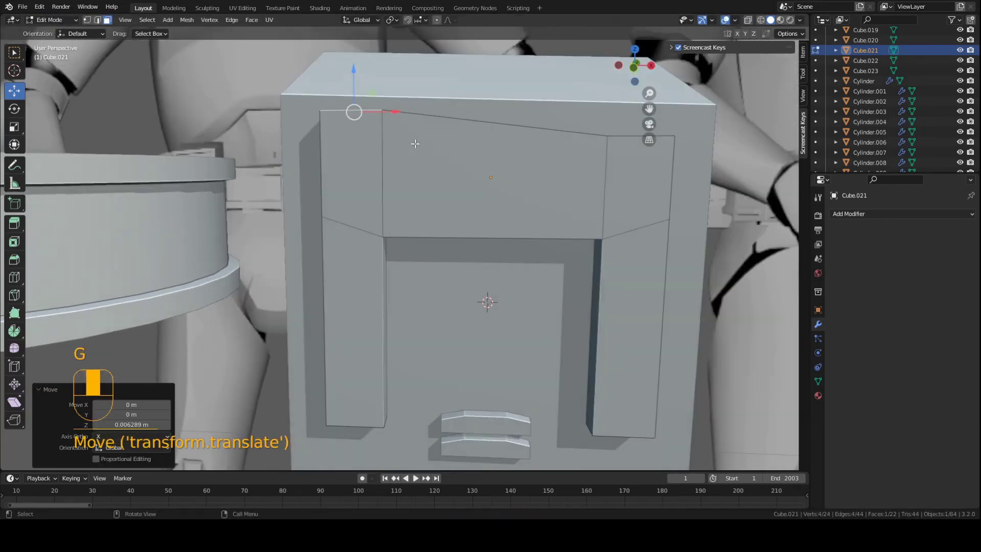
Raise the remaining top edges of the legged bracket along Z to match its raised left end
middle_click_drag(581, 133, 498, 148)
key("2")
key("g")
key("z")
left_click(525, 126)
key("2")
left_click(539, 183)
middle_click_drag(539, 183, 545, 166)
key("g")
key("z")
left_click(545, 145)
Fine-tune the height of the small top face at the bracket's right end along Z
scroll(542, 145, "down", 3)
key("Tab")
key("Tab")
middle_click_drag(493, 147, 422, 164)
key("3")
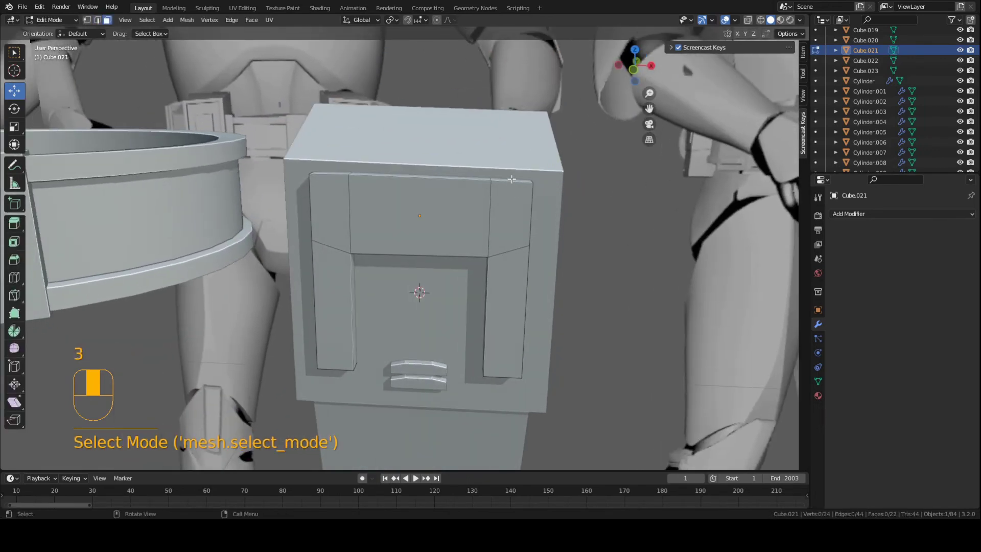
key("g")
key("z")
mouse_move(536, 174)
middle_mouse_down()
mouse_move(531, 164)
mouse_move(538, 171)
middle_mouse_up()
left_click(531, 165)
key("g")
left_click(535, 162)
Adjust the height of the bracket's top edge near its left leg along Z and save the file
key("2")
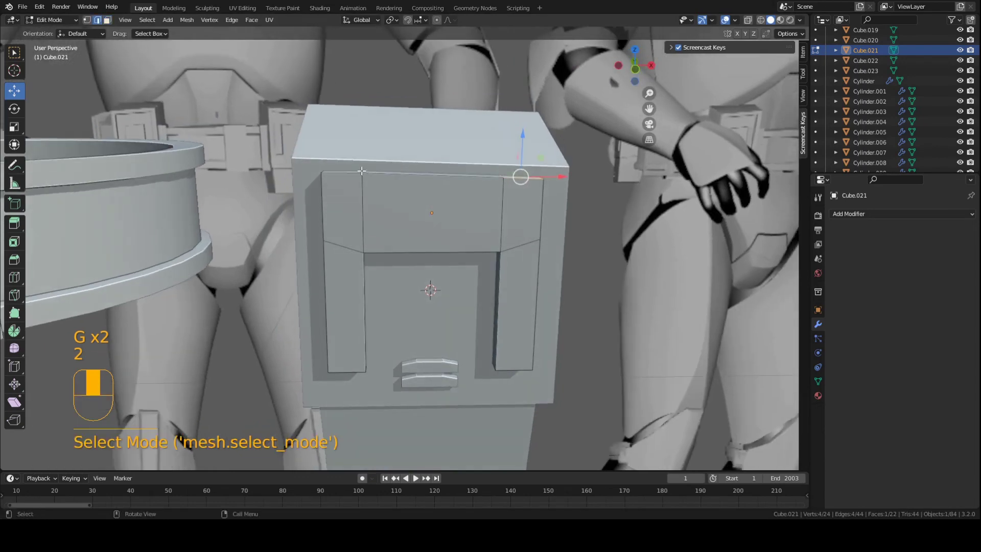
left_click(364, 170)
middle_click_drag(363, 171, 384, 165)
key("g")
key("z")
left_click(385, 163)
key("ctrl+s")
key("Tab")
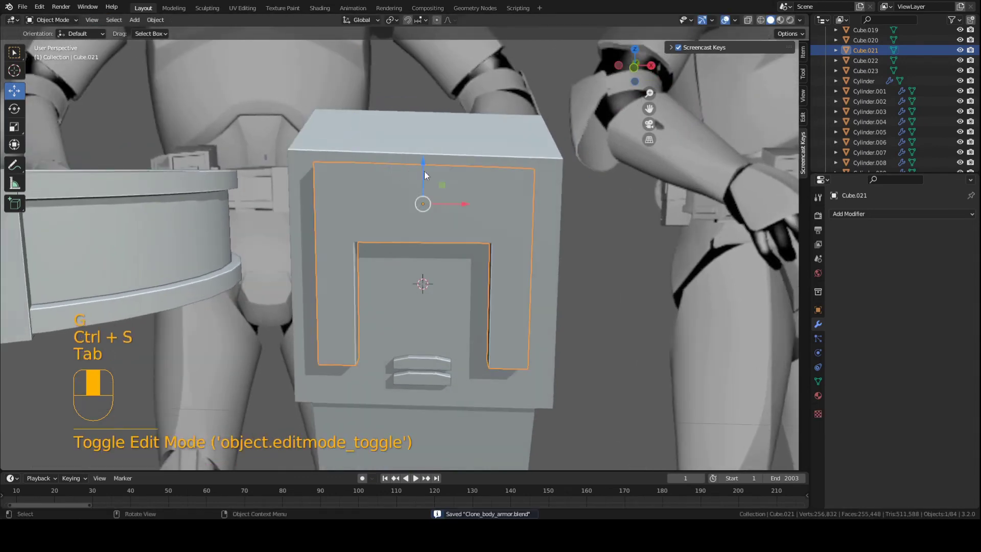
key("a")
key("a")
scroll(417, 169, "down", 3)
key("ctrl+s")
middle_click_drag(428, 179, 428, 233)
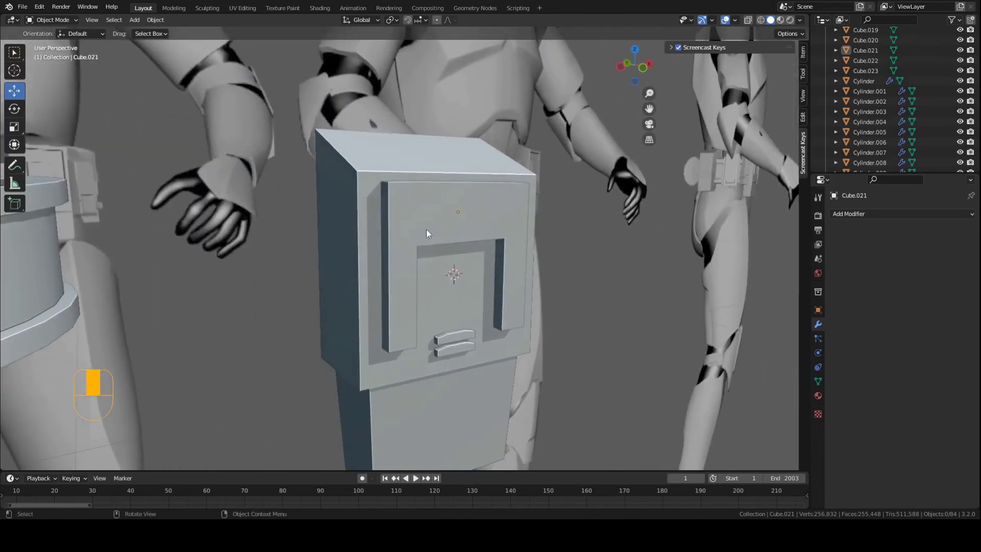
Join the legged bracket and the two bars into a single object and save the file
left_click(432, 257, "ctrl")
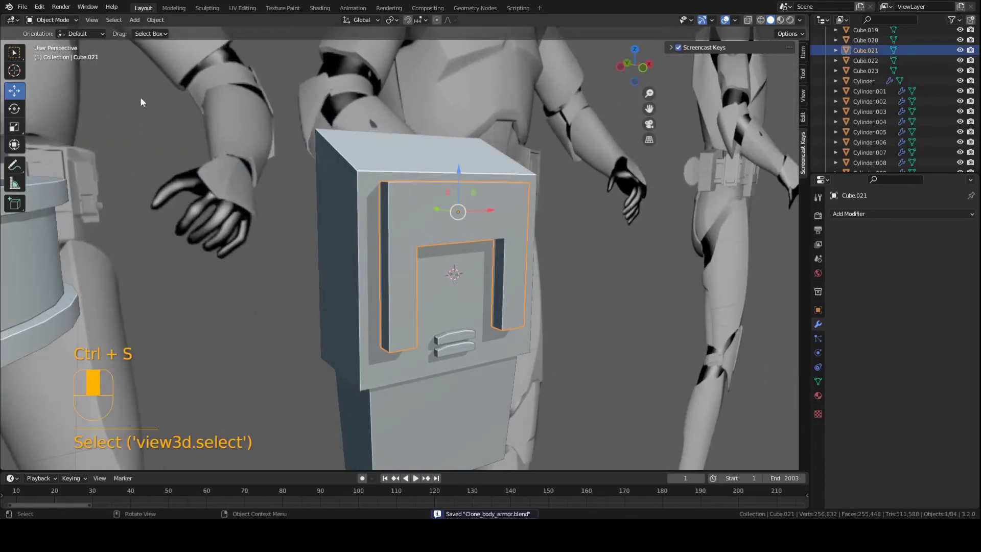
scroll(359, 226, "up", 4)
middle_click_drag(406, 321, 366, 217, "shift")
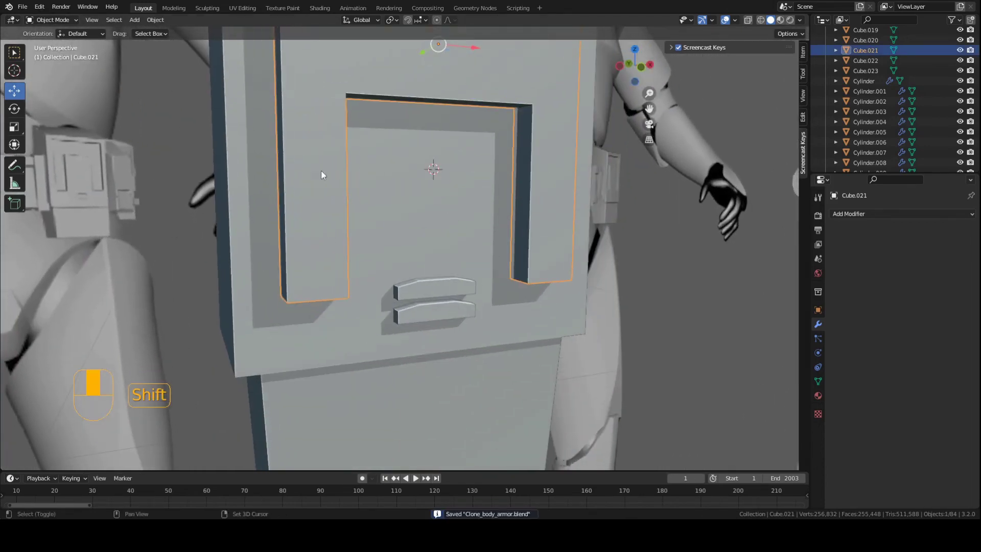
left_click(421, 288, "shift")
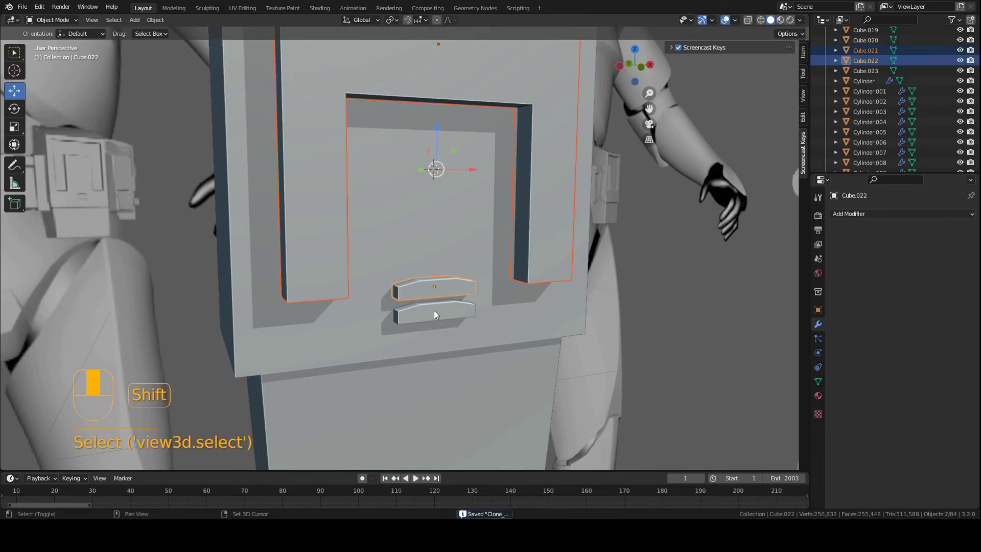
left_click(434, 310, "shift")
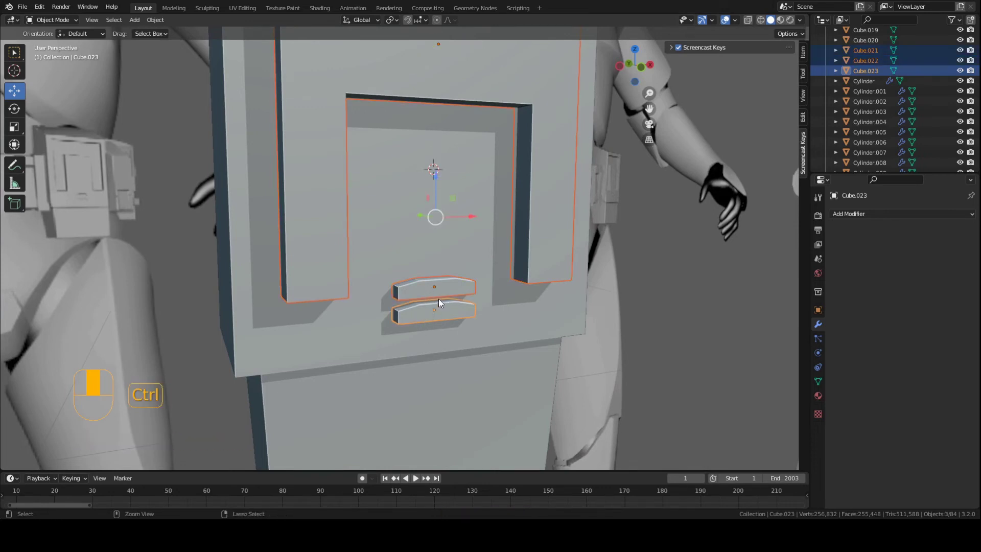
key("ctrl+j")
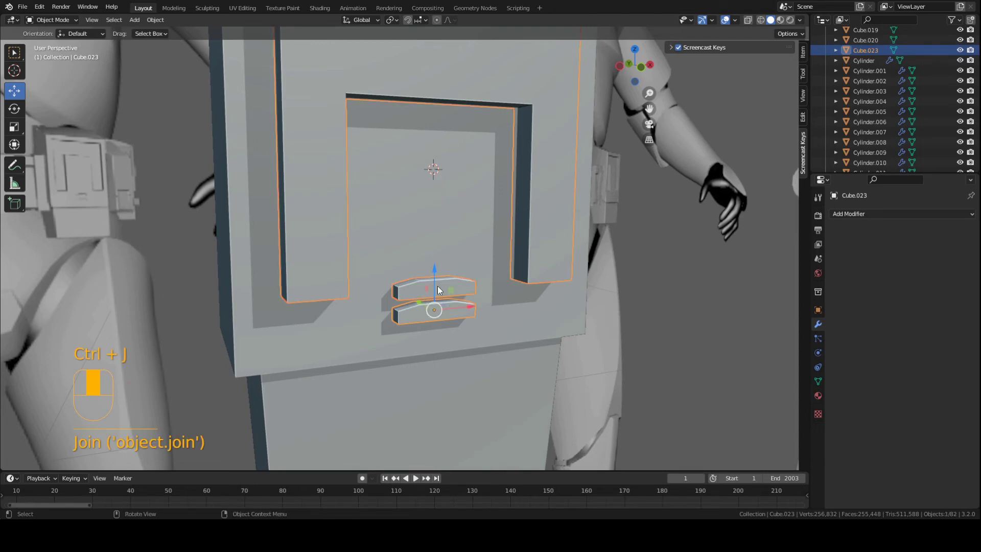
key("g")
right_click(462, 297)
key("ctrl+s")
Add a Boolean Difference modifier to the pouch body with the joined bracket and bars as its cutter object
scroll(423, 278, "down", 2)
middle_click_drag(421, 277, 340, 222)
left_click(340, 223)
scroll(488, 224, "down", 2)
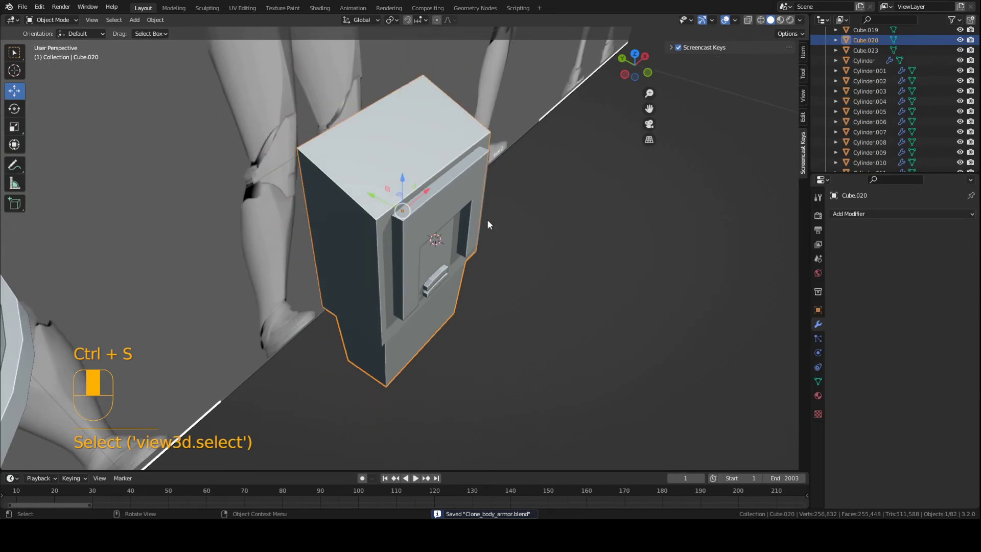
left_click(846, 214)
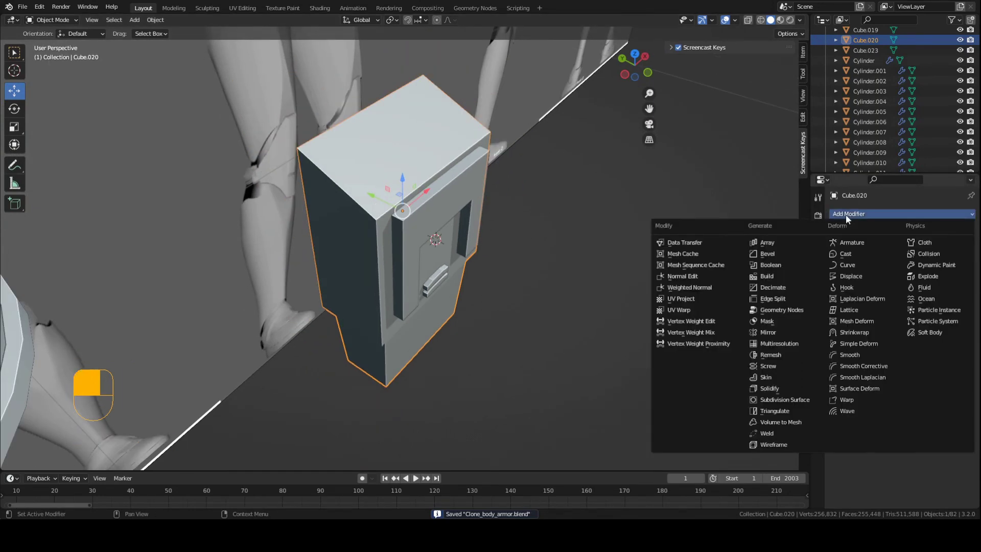
left_click(751, 263)
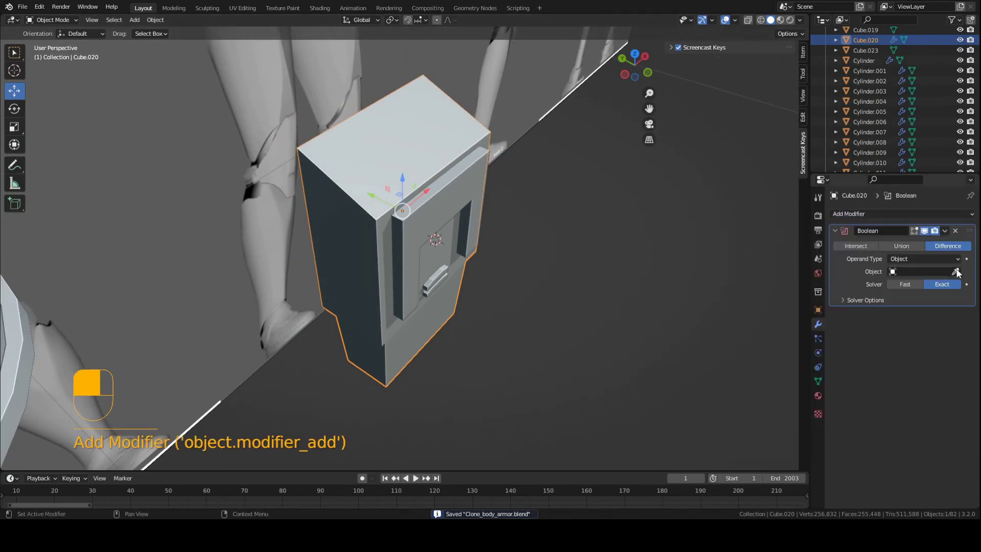
left_click(466, 184)
middle_click_drag(466, 188, 481, 195)
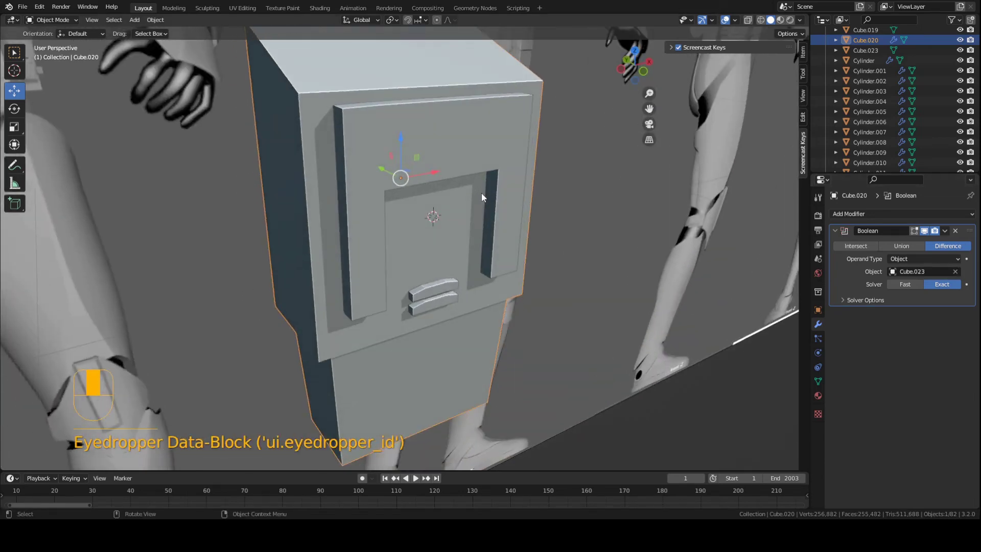
Check the cutter's overlap in wireframe shading and apply the pouch's Boolean modifier
key("z")
key("z")
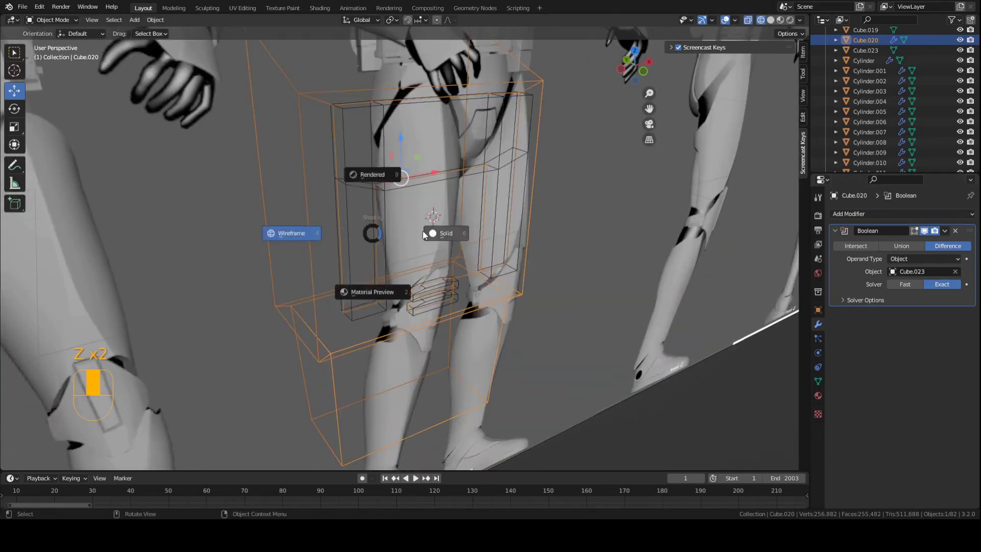
left_click(945, 231)
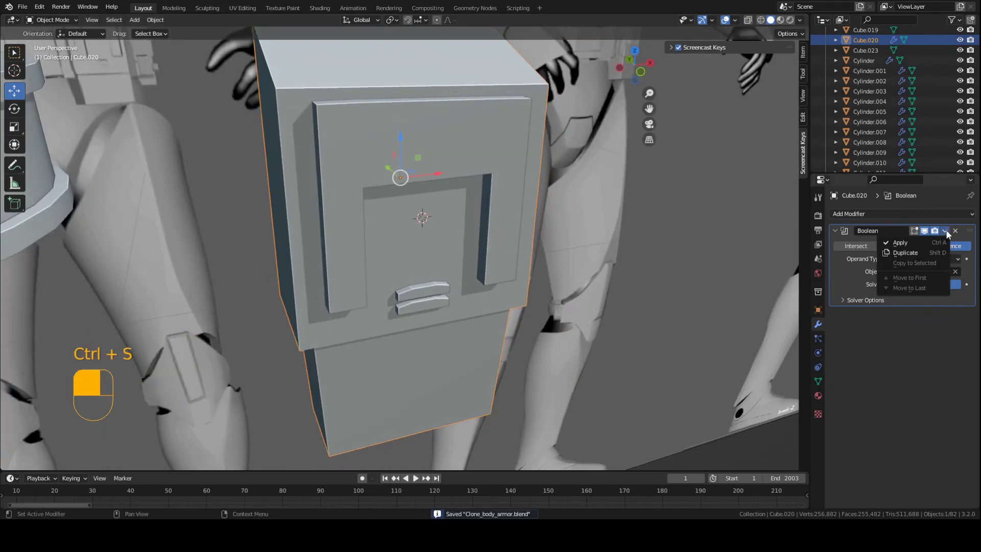
left_click(940, 243)
Move the joined bracket-and-bars cutter away from the pouch
left_click(419, 146)
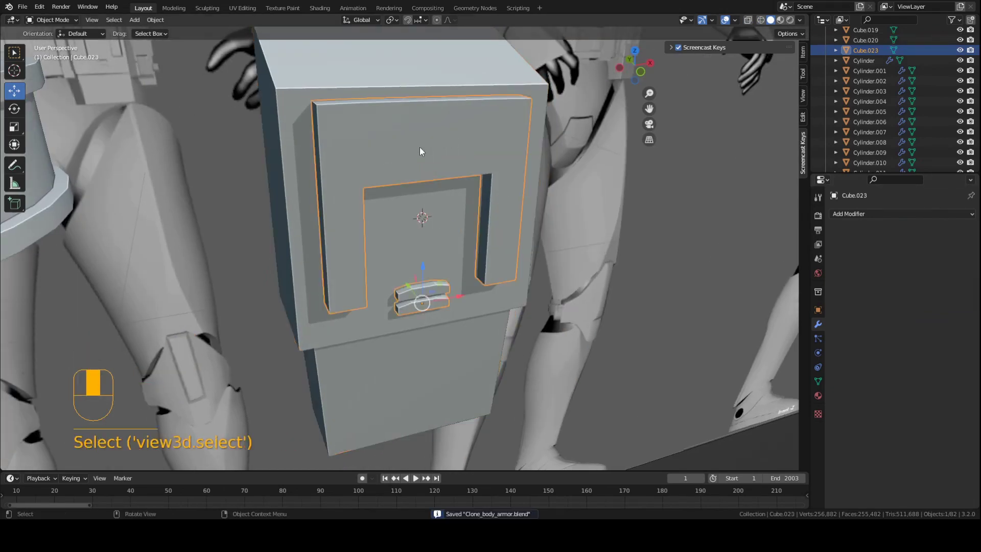
scroll(419, 146, "down", 3)
key("g")
left_click(585, 201)
middle_click_drag(584, 201, 613, 200)
Save the file and hide the bracket-and-bars cutter object
left_click(434, 177)
key("a")
key("a")
key("ctrl+s")
left_click(612, 200)
key("h")
middle_click_drag(554, 224, 541, 239)
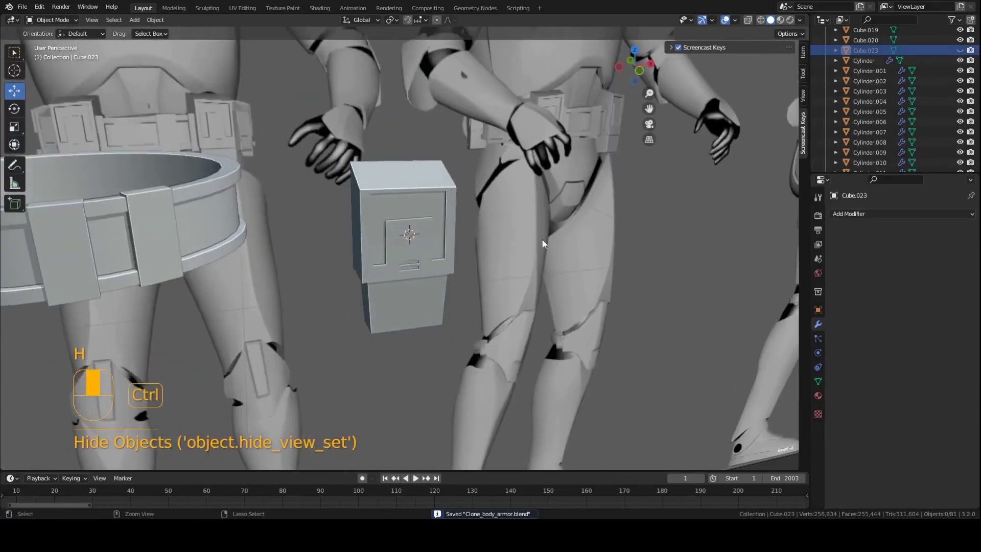
Save the file and move the engraved pouch over to the belt in front view
left_click(413, 209)
key("ctrl+s")
key("KP_1")
middle_click_drag(430, 217, 482, 210, "shift")
key("g")
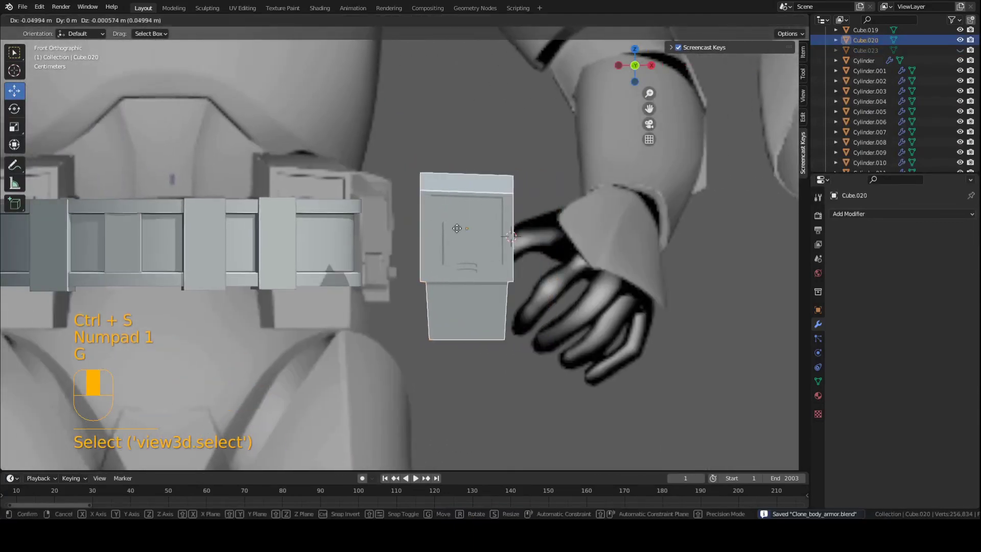
left_click(271, 203)
Rotate the pouch 22.7° about Z toward the belt's curve
middle_click_drag(317, 216, 401, 252)
middle_click_drag(401, 251, 514, 283, "shift")
key("r")
key("z")
left_click(500, 256)
Shift the pouch about 0.07 m along Y to the belt and rotate it another 8.85° to follow the curve
key("g")
key("y")
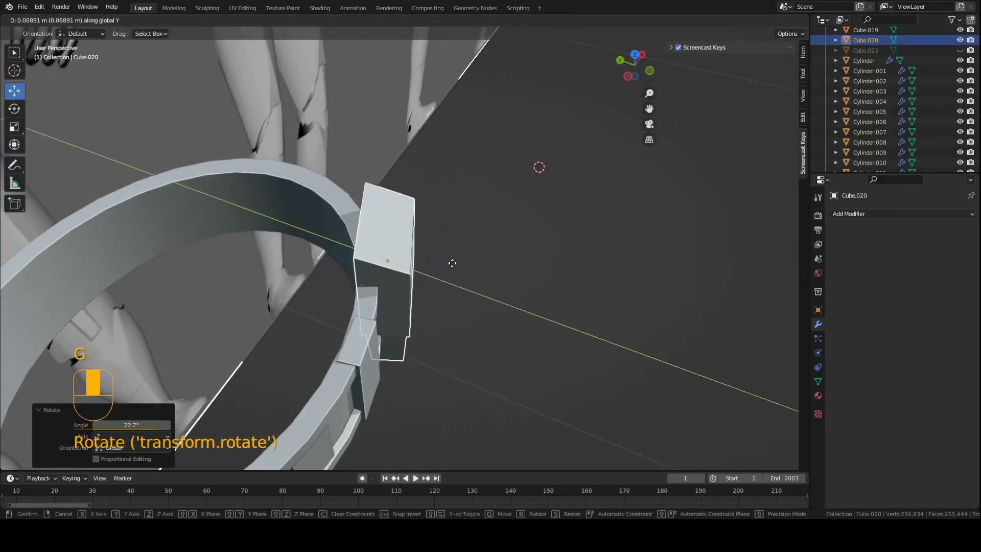
left_click(455, 266)
middle_click_drag(456, 265, 483, 271)
key("r")
left_click(483, 260)
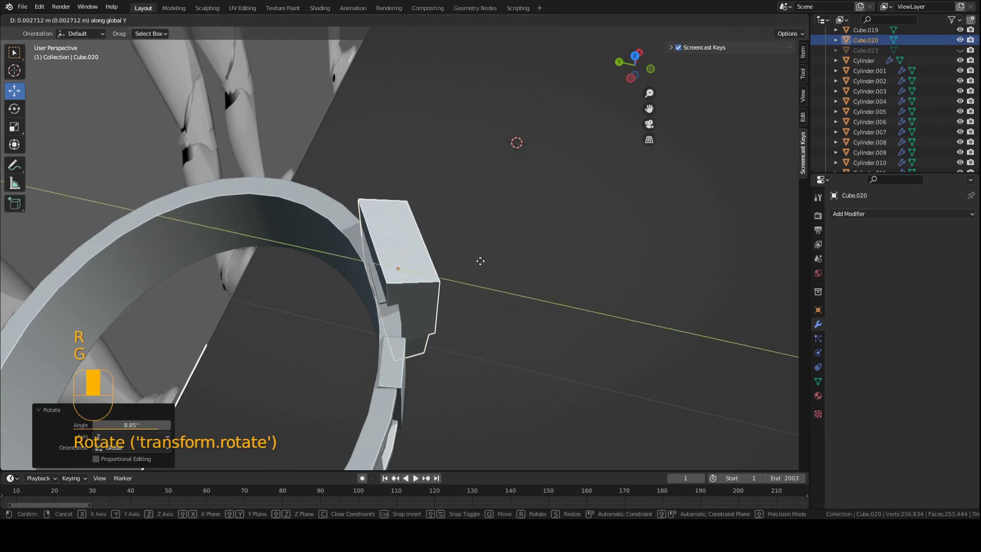
Nudge the pouch along Y against the belt's outer side and save the file
key("g")
left_click(477, 261)
key("g")
left_click(476, 262)
key("a")
key("a")
key("ctrl+s")
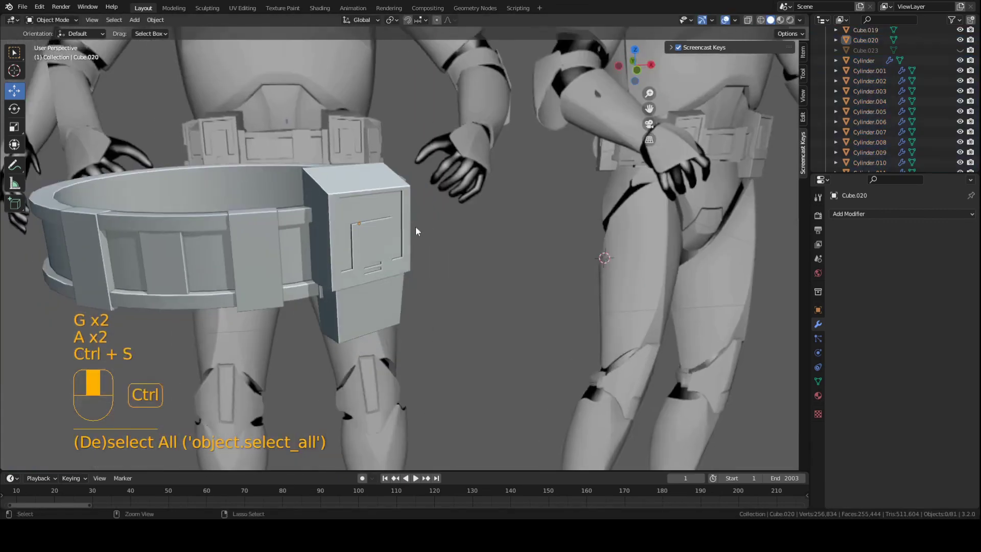
Reposition the hip pouch over the reference in front view and scale it up uniformly by about 1.039
middle_click_drag(415, 226, 458, 227)
key("KP_1")
scroll(412, 229, "up", 1)
left_click(412, 229)
key("g")
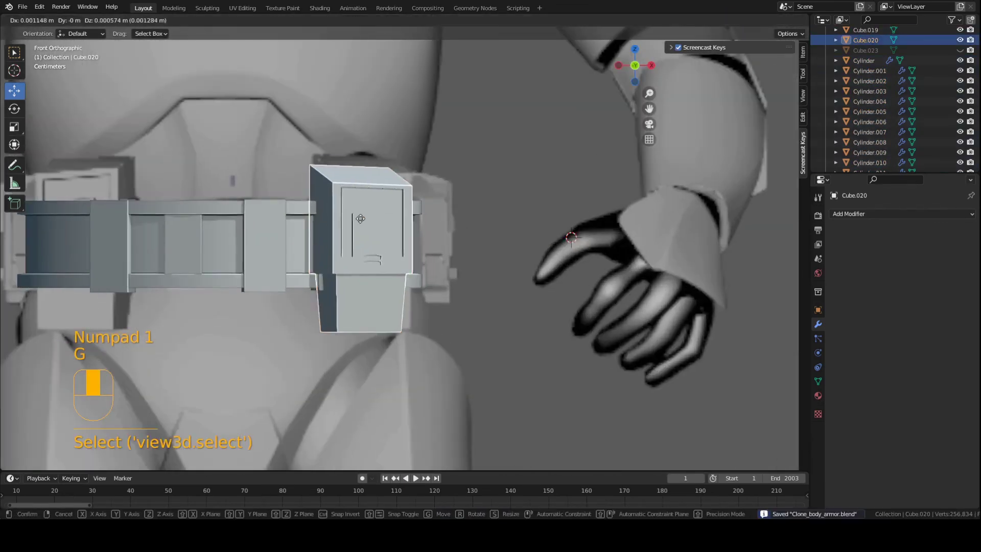
left_click(368, 215)
key("s")
left_click(483, 243)
key("g")
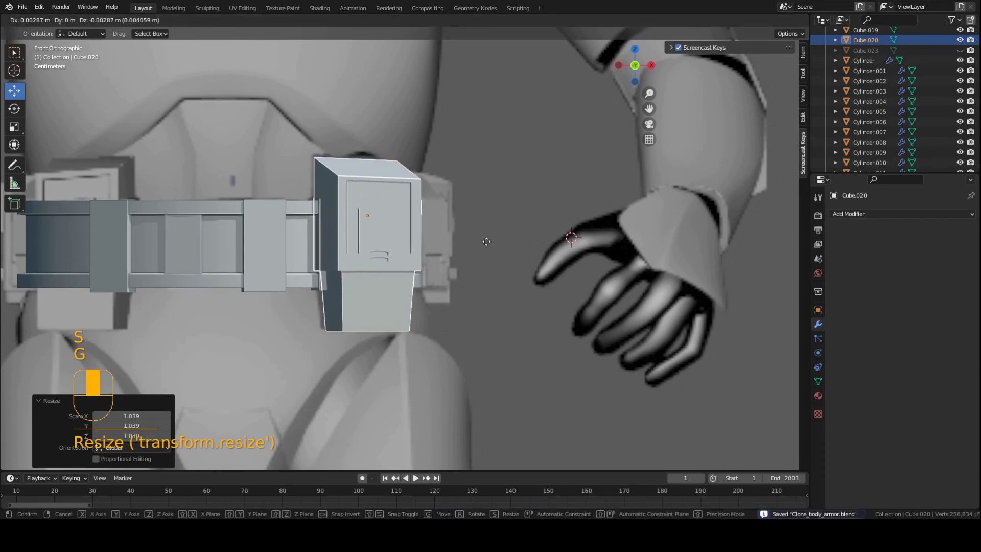
left_click(485, 245)
Nudge the pouch slightly along X in front view, deselect it and save the file
key("a")
key("a")
left_click(363, 227)
key("g")
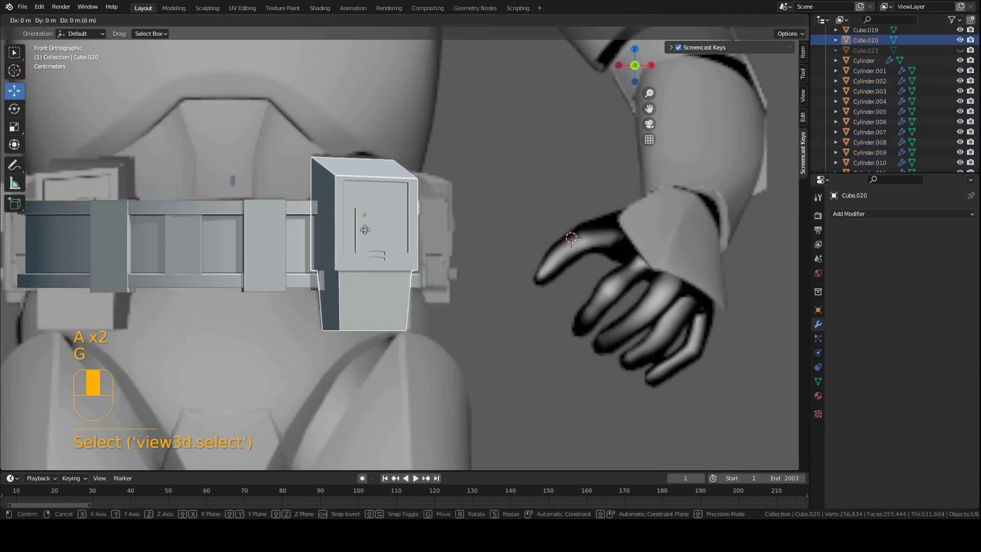
key("x")
left_click(372, 230)
key("a")
key("a")
middle_click_drag(377, 235, 287, 208)
key("ctrl+s")
Add an X-axis Mirror modifier to the pouch with the belt ring Cylinder.016 as mirror object, and save the file
left_click(362, 244)
middle_click_drag(228, 311, 474, 291)
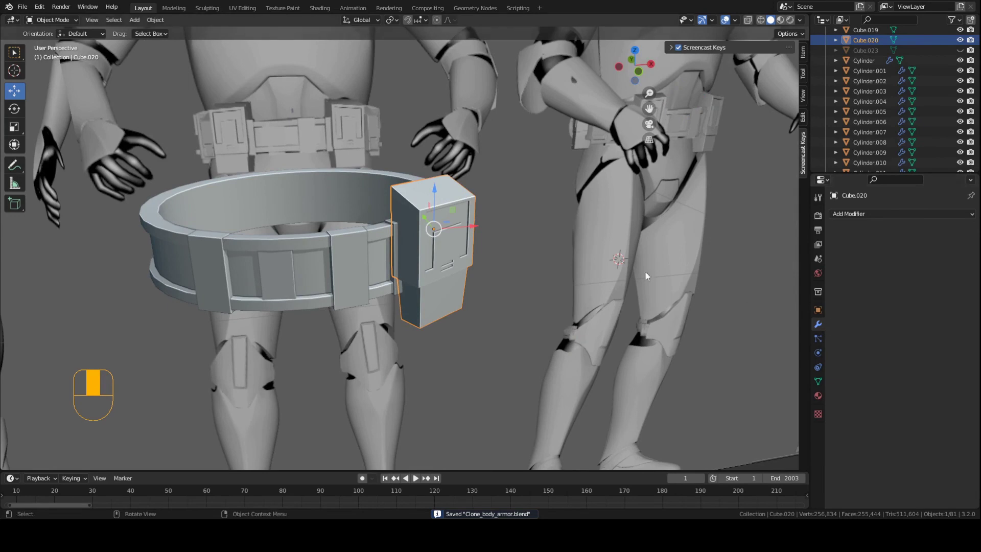
left_click(850, 214)
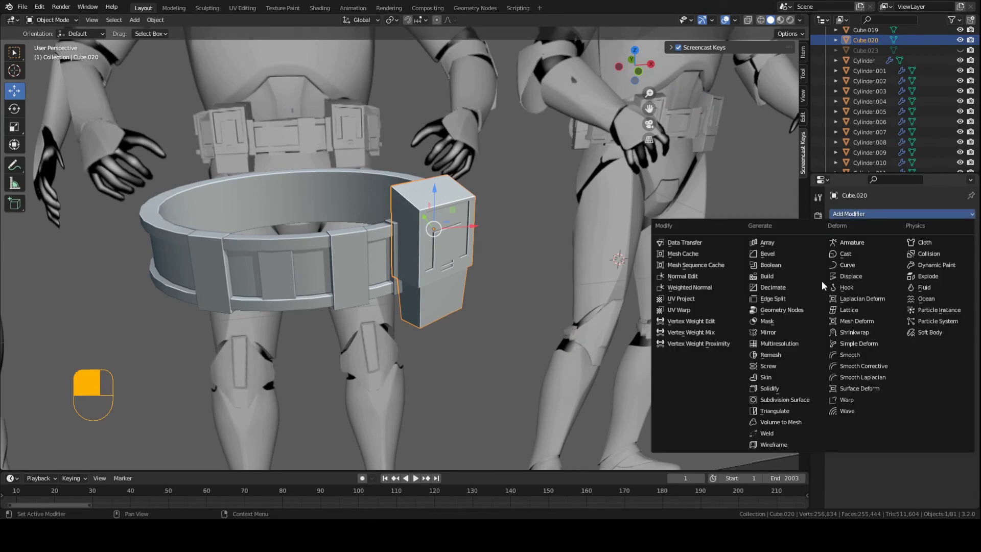
left_click(786, 333)
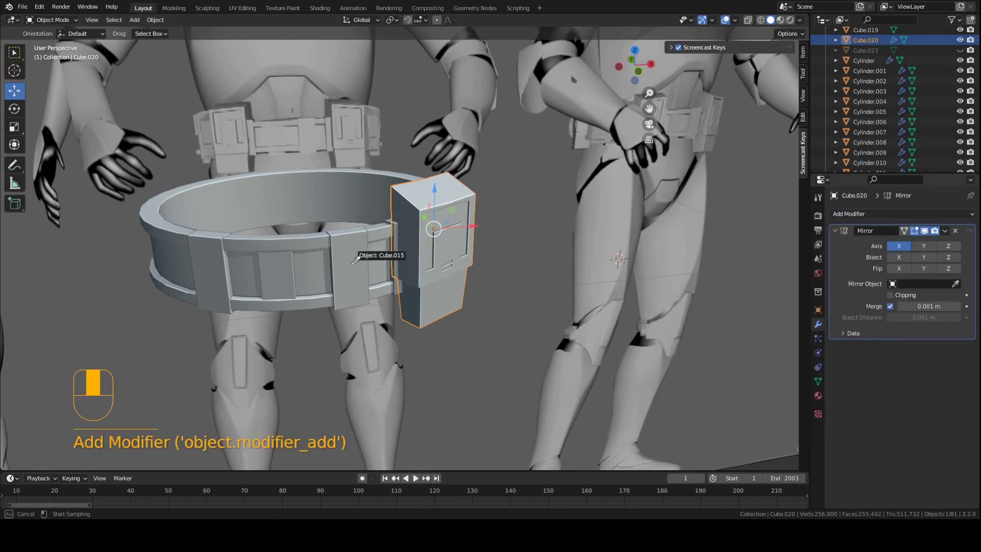
left_click(174, 240)
key("a")
key("a")
key("ctrl+s")
Hide the belt ring in right side view to uncover the reference behind it, and save the file
middle_click_drag(299, 285, 304, 460)
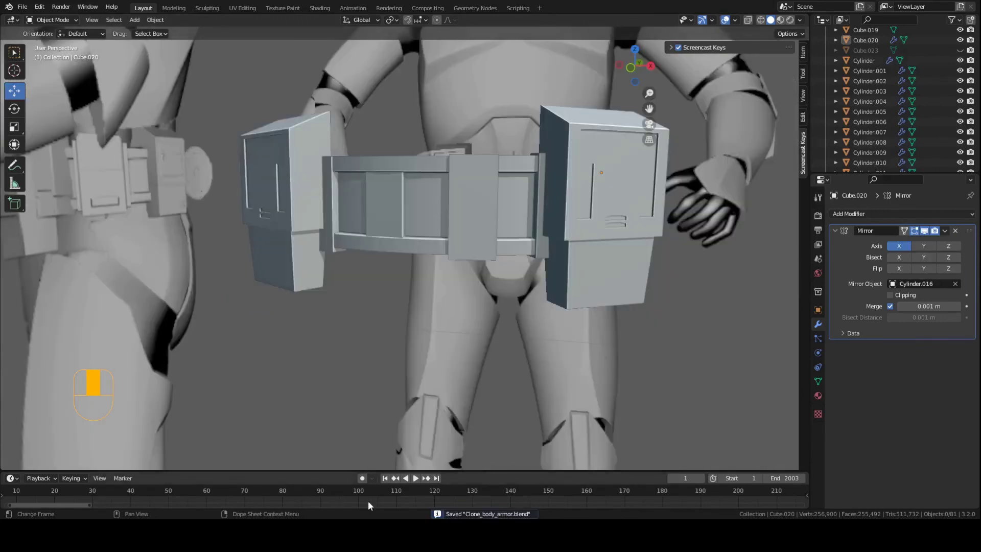
scroll(408, 314, "down", 3)
middle_click_drag(458, 302, 505, 346)
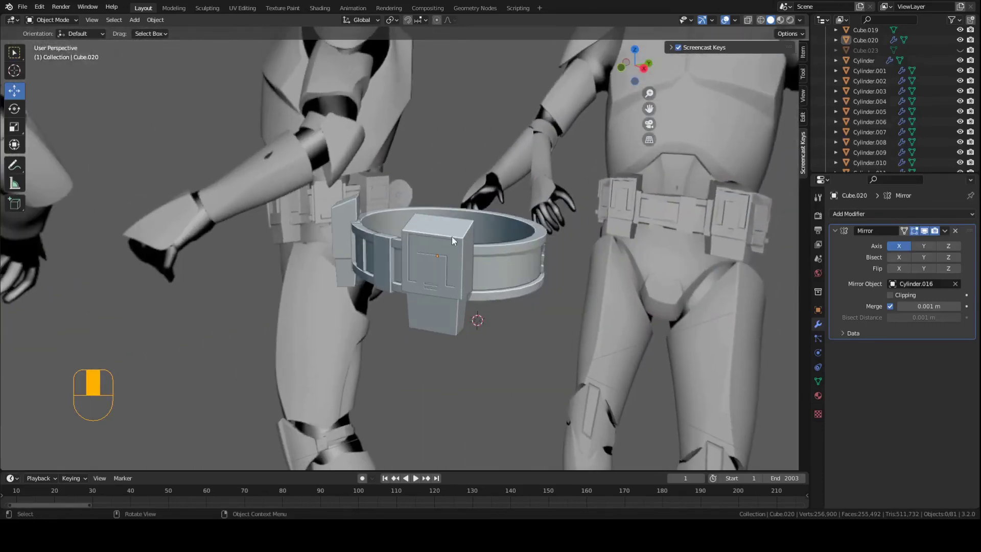
middle_click_drag(451, 237, 452, 189)
key("KP_3")
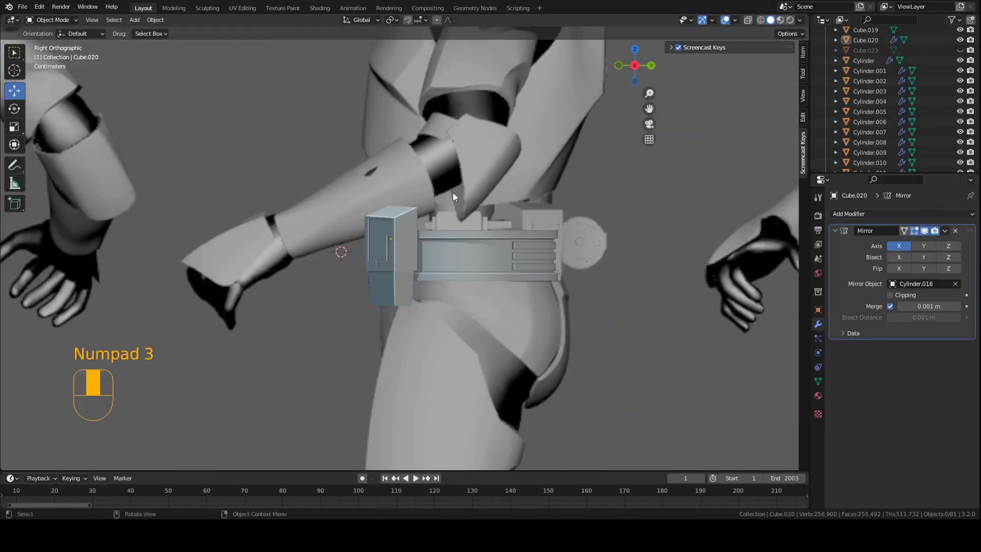
scroll(469, 236, "up", 2)
left_click(508, 229)
key("g")
key("h")
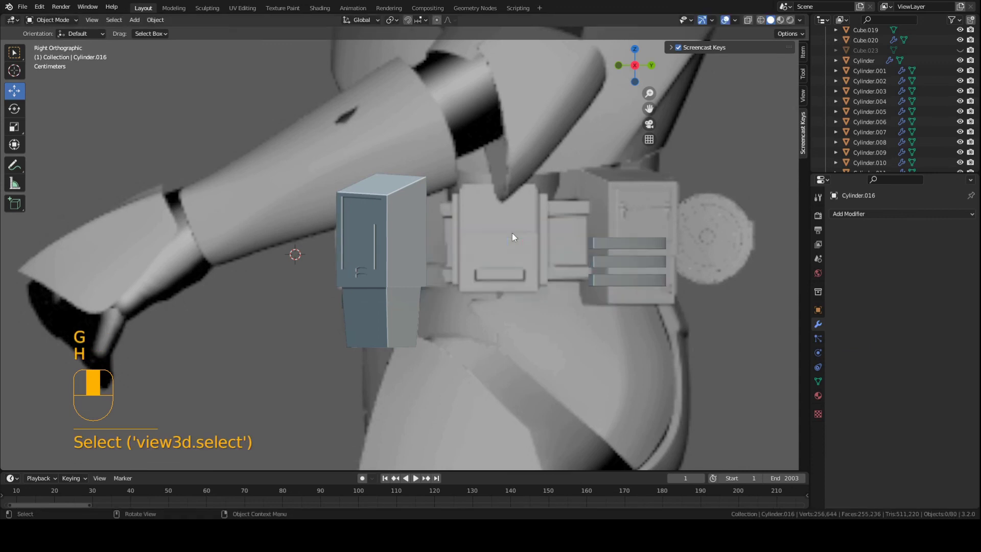
scroll(657, 252, "down", 3)
key("ctrl+s")
Examine the side pouch on the reference and the remaining belt blocks, strips and pouches from several angles
middle_click_drag(574, 233, 429, 232, "shift")
scroll(474, 250, "up", 4)
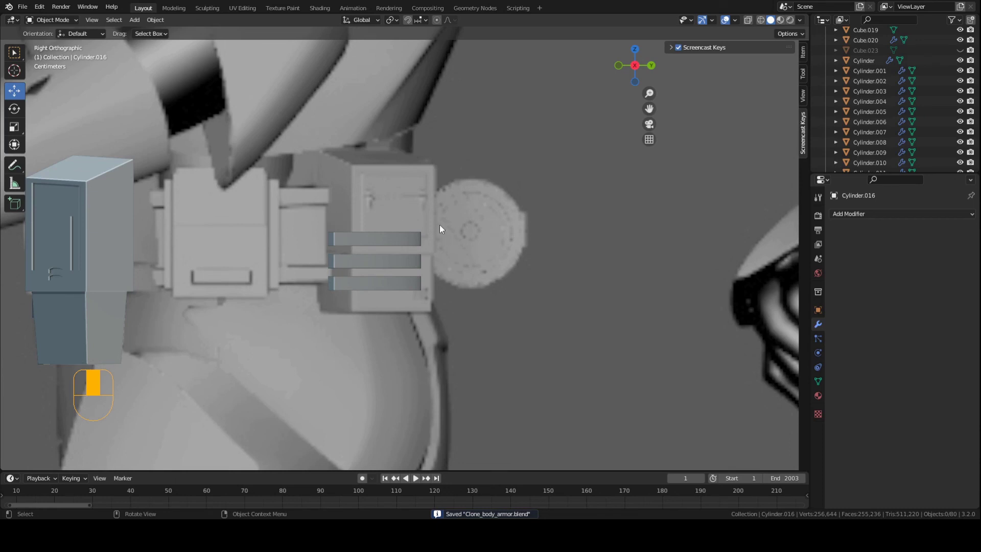
middle_click_drag(442, 229, 516, 225, "shift")
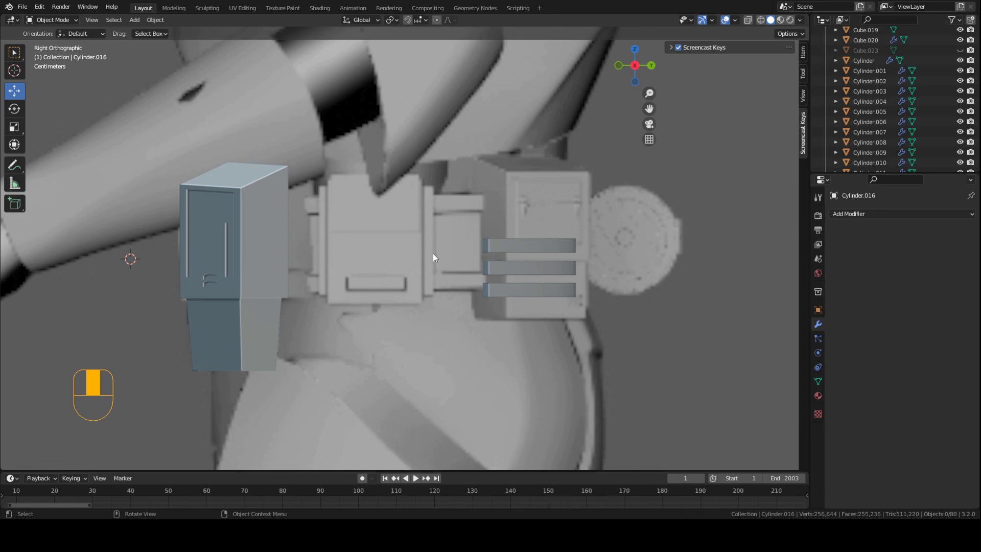
scroll(412, 256, "down", 5)
middle_click_drag(395, 255, 350, 372)
scroll(350, 372, "up", 3)
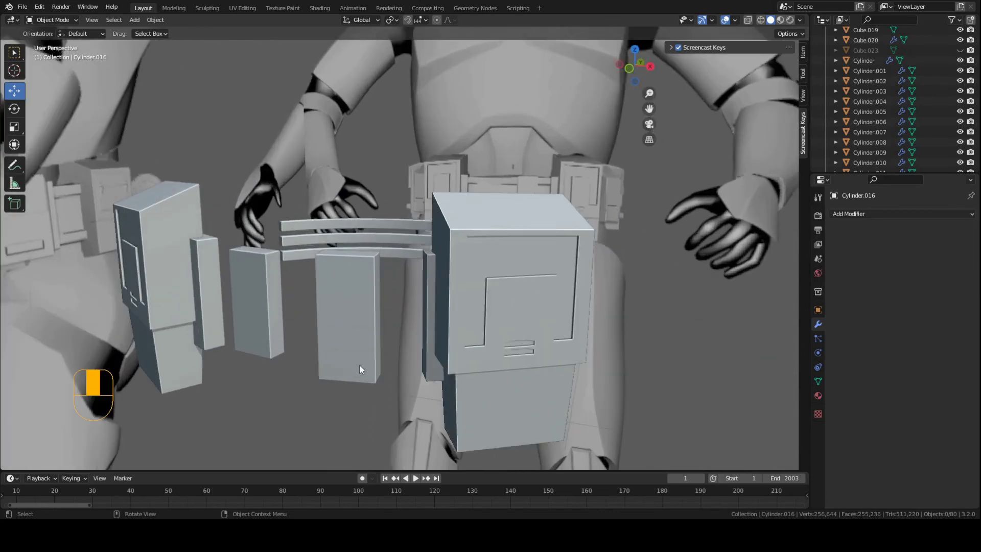
middle_click_drag(428, 358, 356, 488)
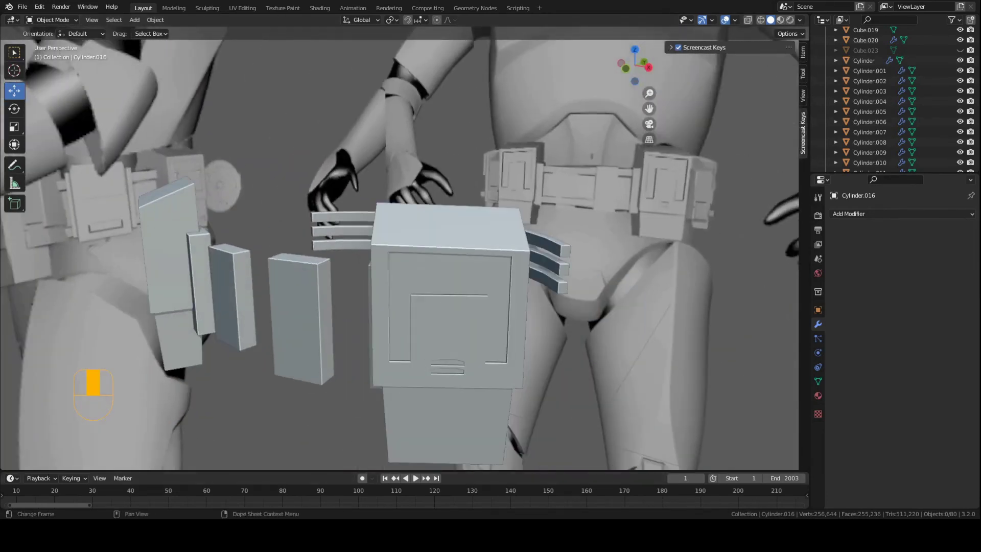